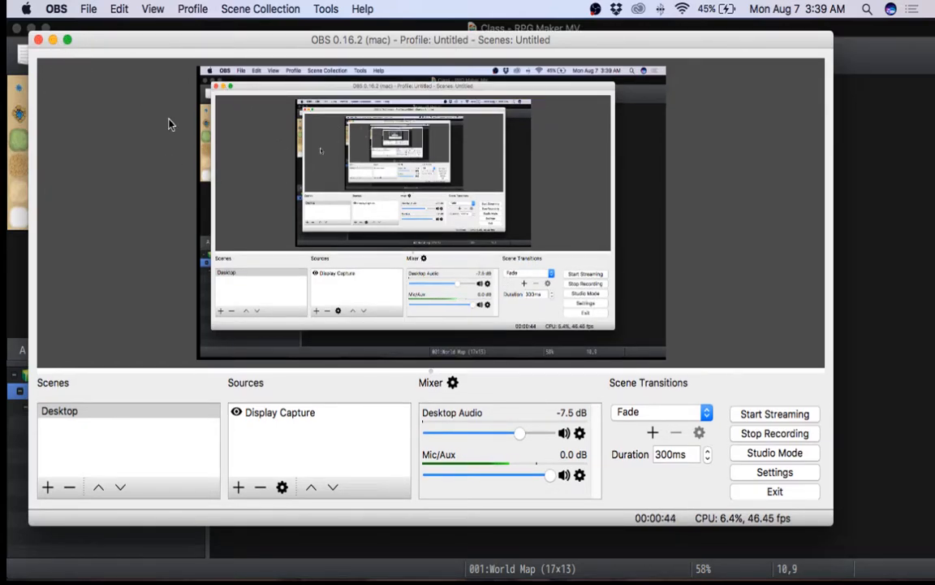
# - In RPG Maker MV, create a new event on the World Map at tile 6,10 and name it "Visible enemy"
pyautogui.click(54, 40)
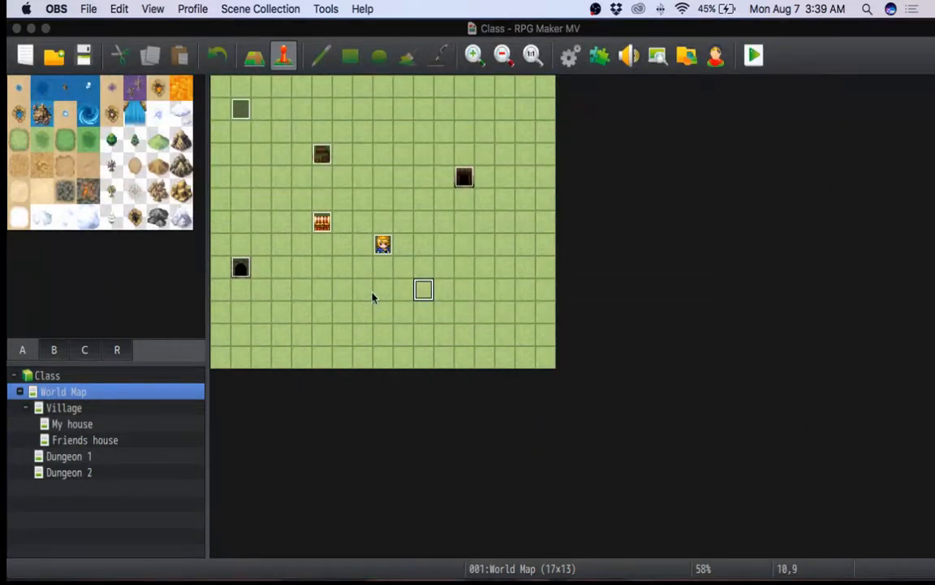
pyautogui.click(473, 55)
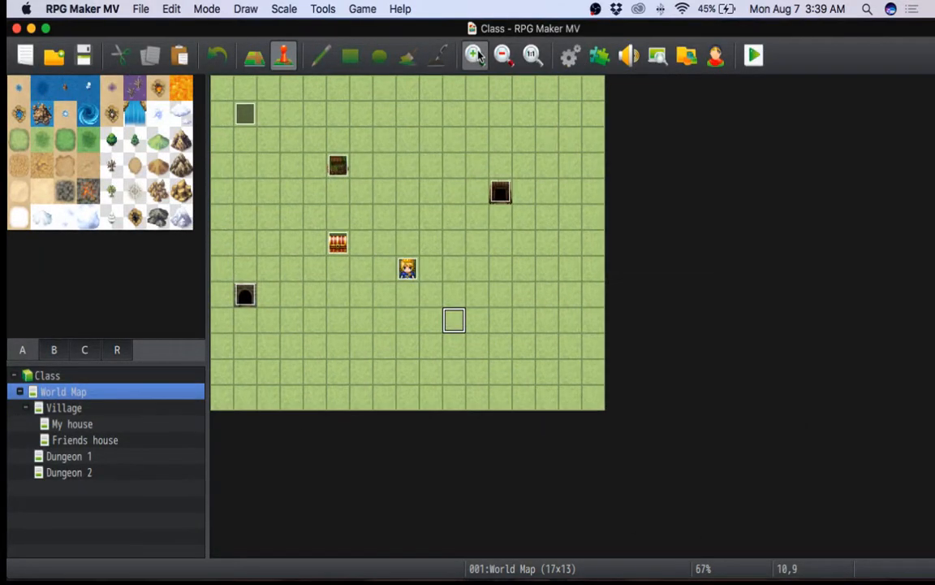
pyautogui.click(473, 54)
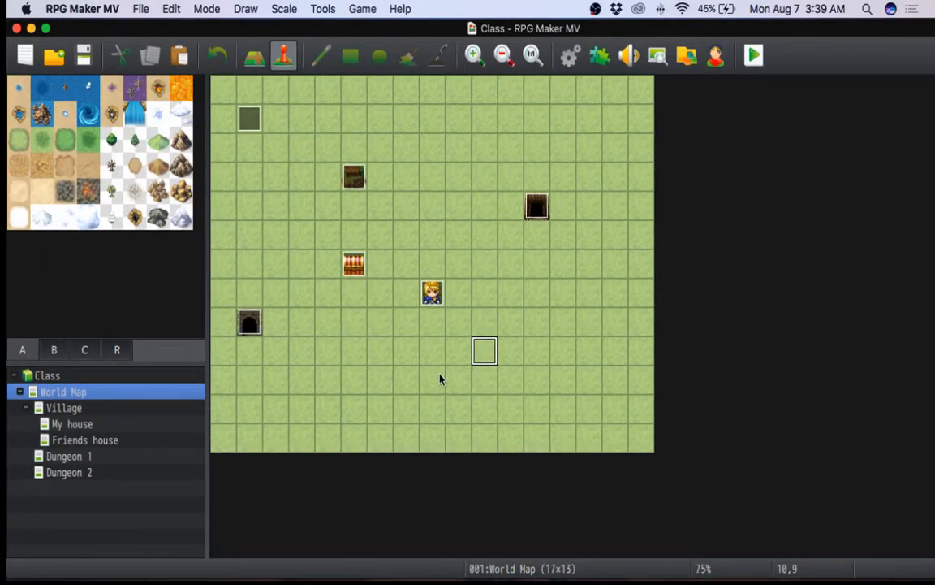
pyautogui.rightClick(377, 378)
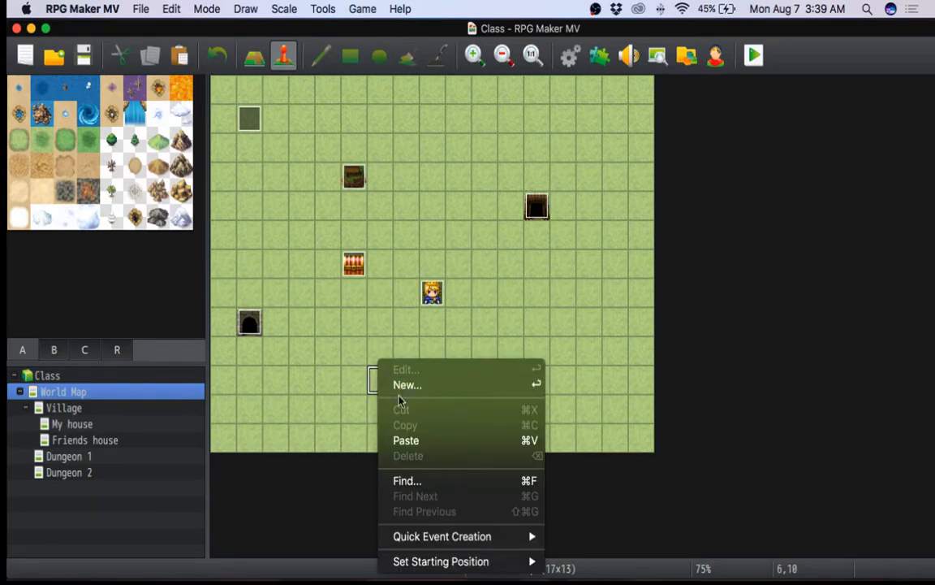
pyautogui.click(433, 386)
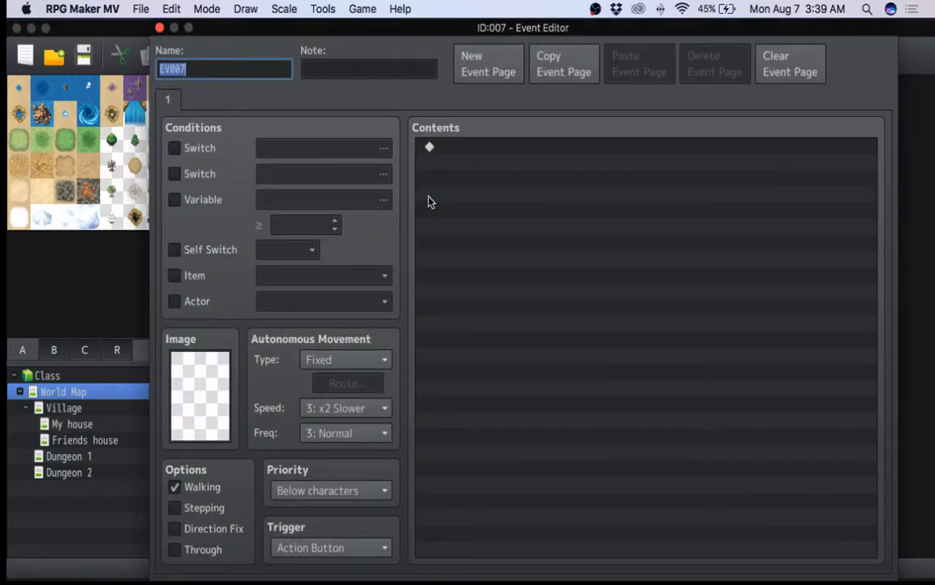
pyautogui.write('Visible enem')
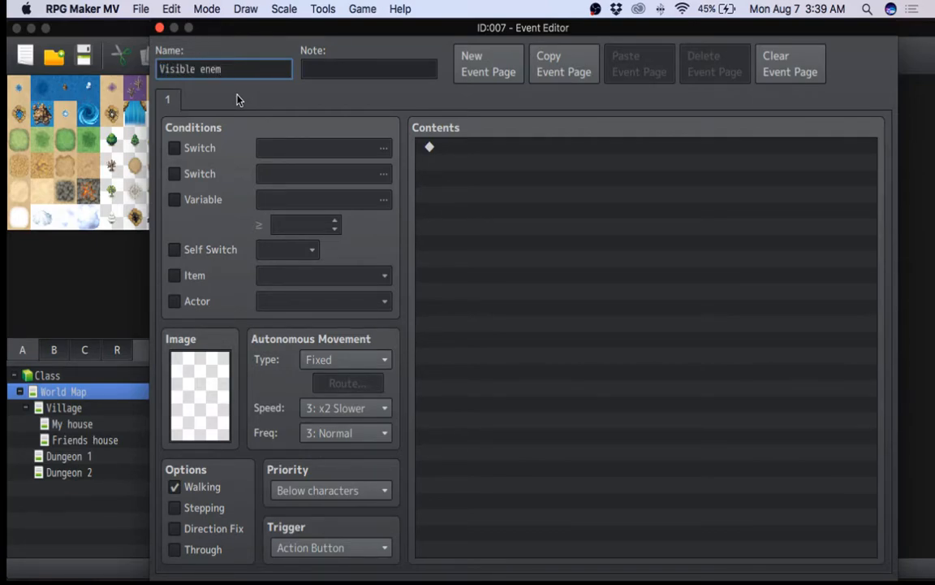
# - Set the event's image to the purple winged bat from the Monster sheet
pyautogui.doubleClick(190, 407)
pyautogui.scroll(-3, 341, 268)
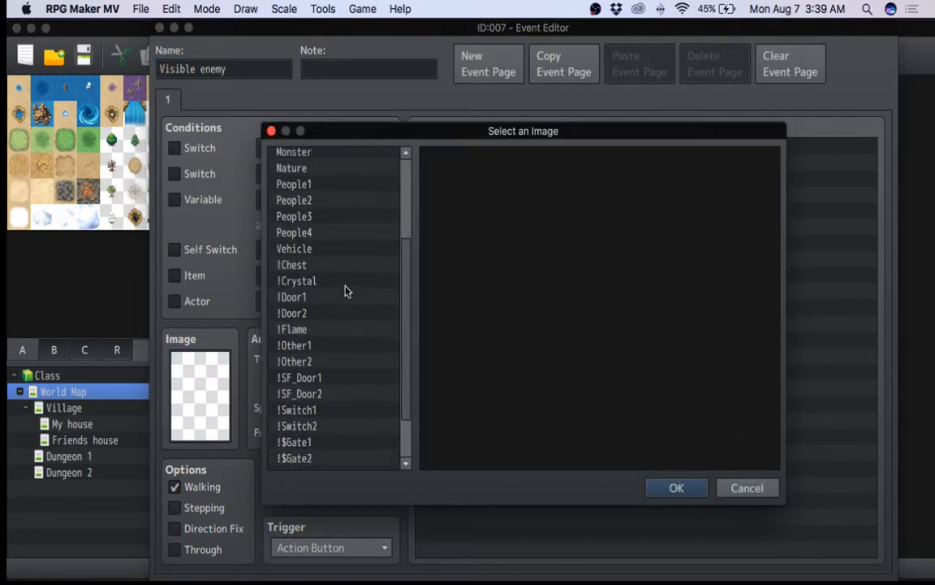
pyautogui.click(346, 284)
pyautogui.scroll(3, 347, 307)
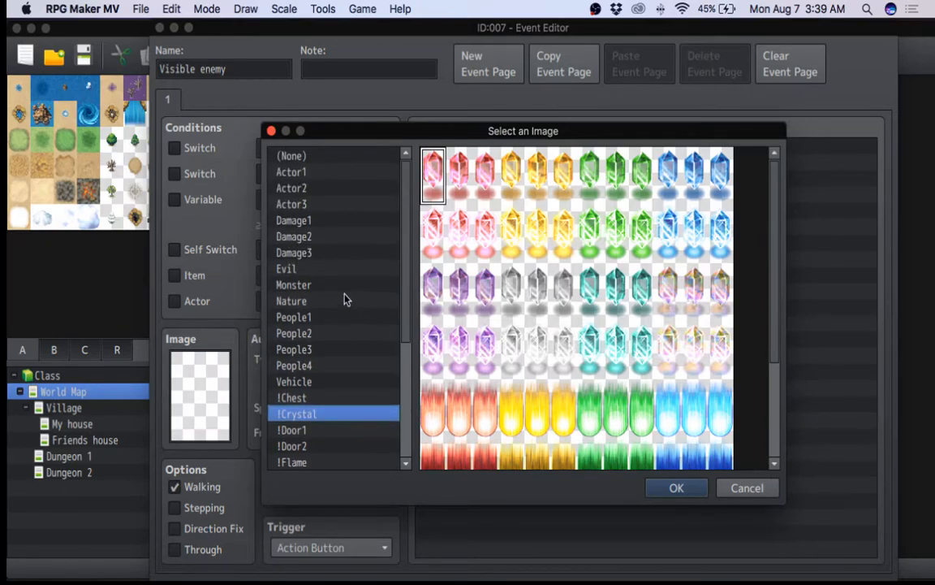
pyautogui.click(337, 287)
pyautogui.doubleClick(465, 165)
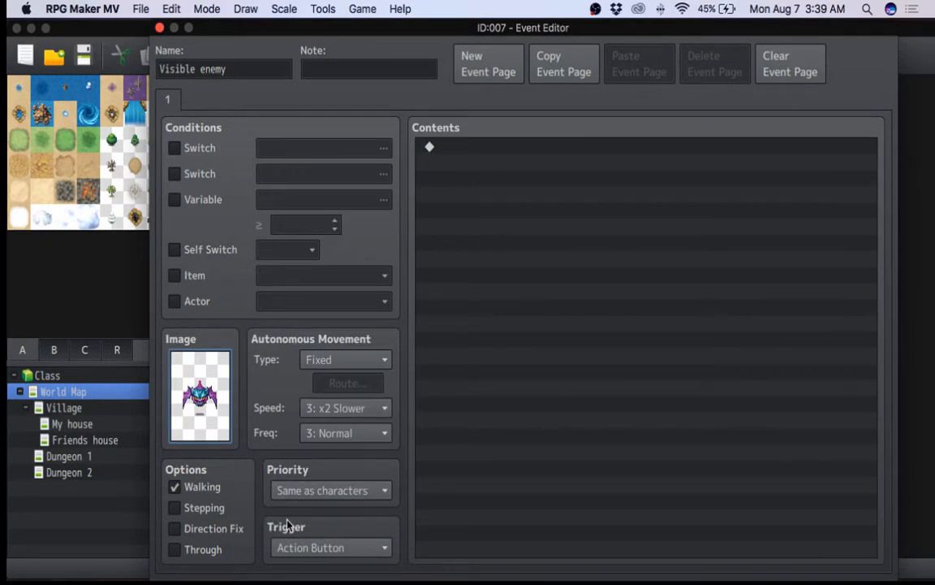
# - Set the event's autonomous movement type to Approach and its trigger to Event Touch
pyautogui.scroll(-1, 319, 496)
pyautogui.scroll(1, 330, 502)
pyautogui.scroll(-3, 349, 373)
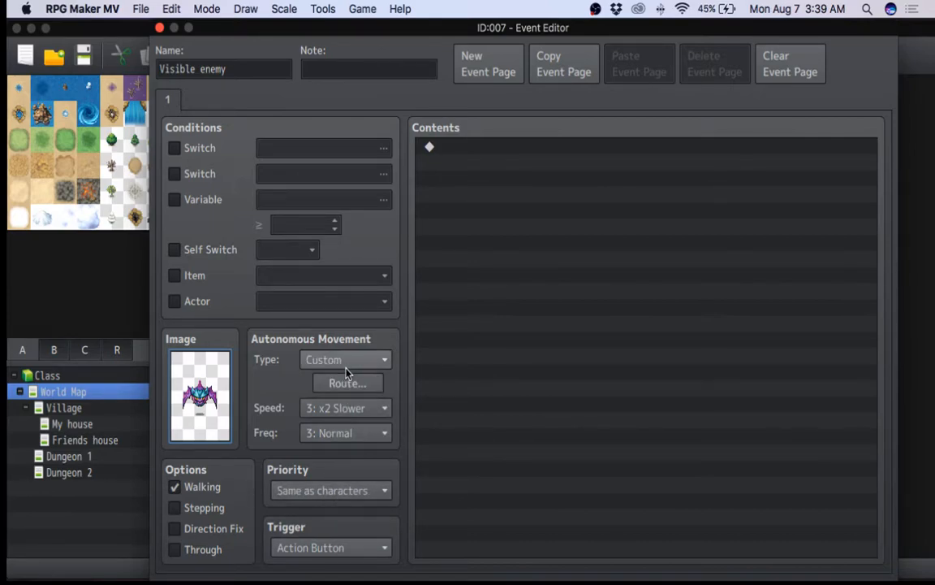
pyautogui.scroll(2, 349, 371)
pyautogui.scroll(-1, 349, 372)
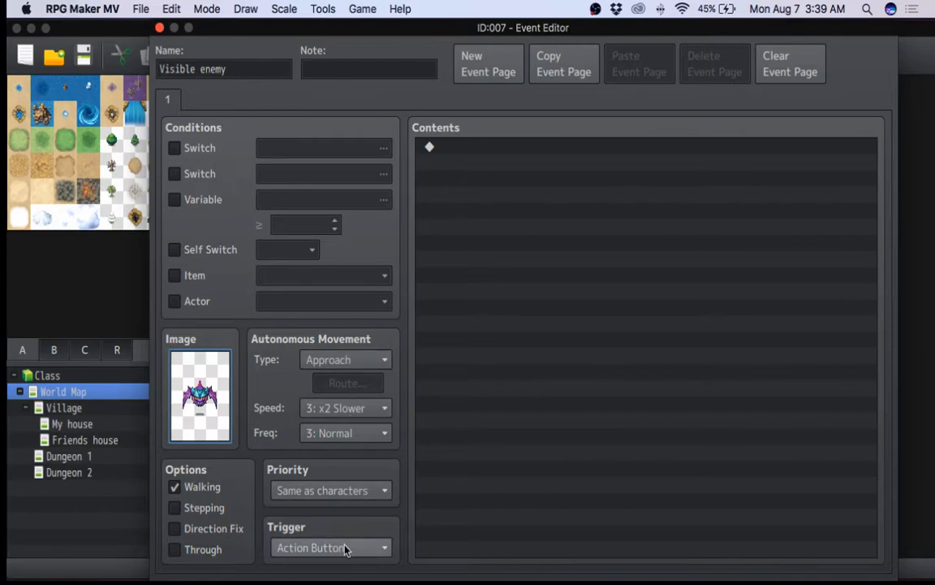
pyautogui.scroll(-2, 343, 551)
pyautogui.scroll(-1, 342, 551)
pyautogui.scroll(1, 342, 551)
# - Add a Battle Processing command against the Bat*2 troop with Can Escape enabled
pyautogui.doubleClick(489, 256)
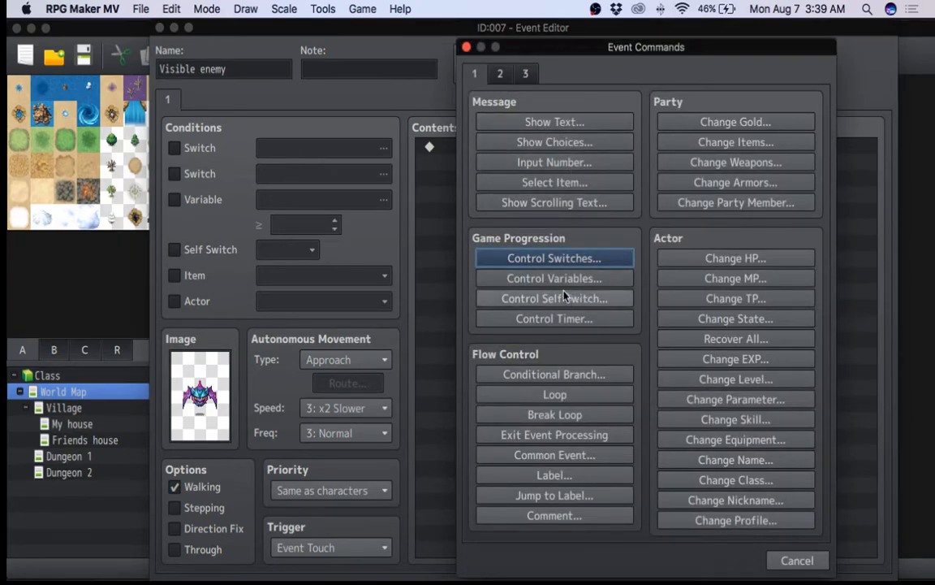
pyautogui.click(500, 74)
pyautogui.click(526, 73)
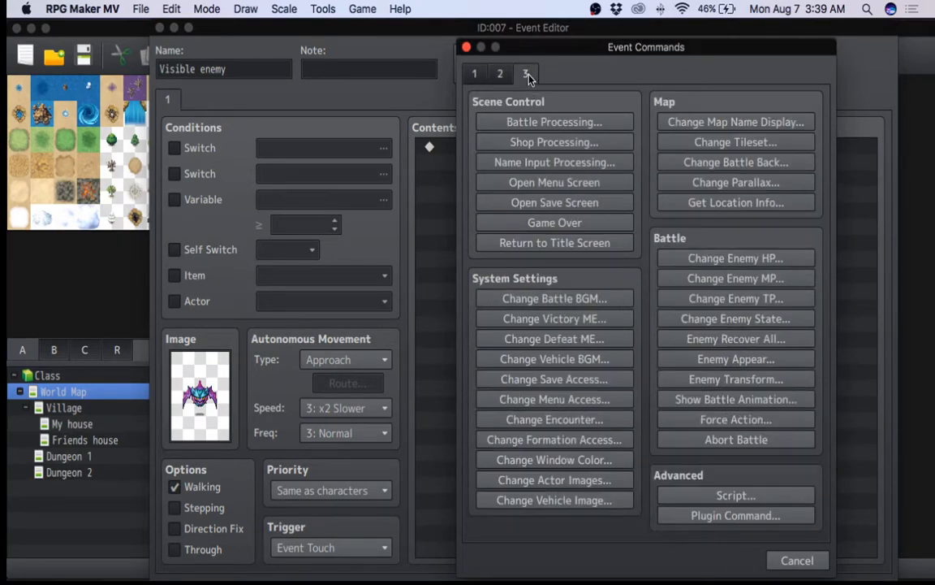
pyautogui.click(570, 123)
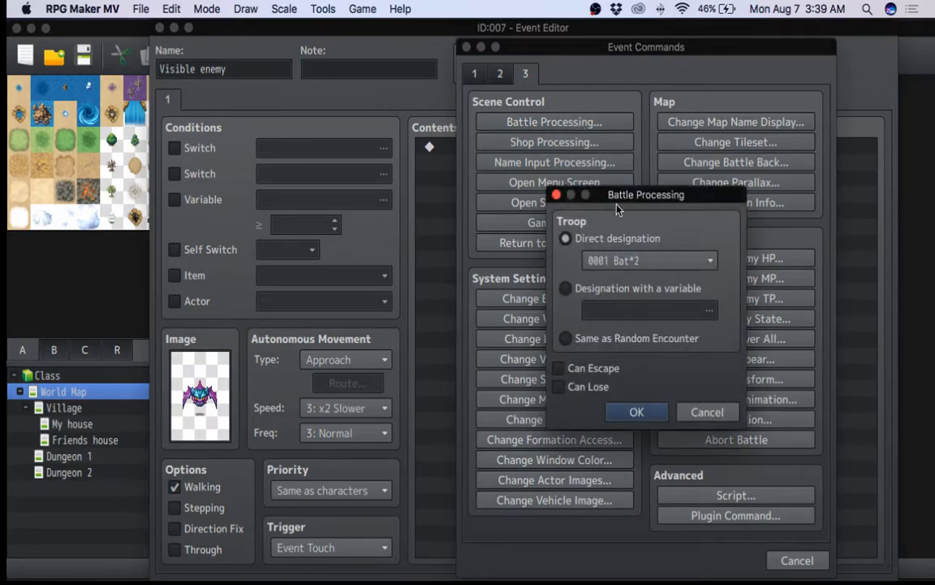
pyautogui.click(567, 370)
pyautogui.click(637, 412)
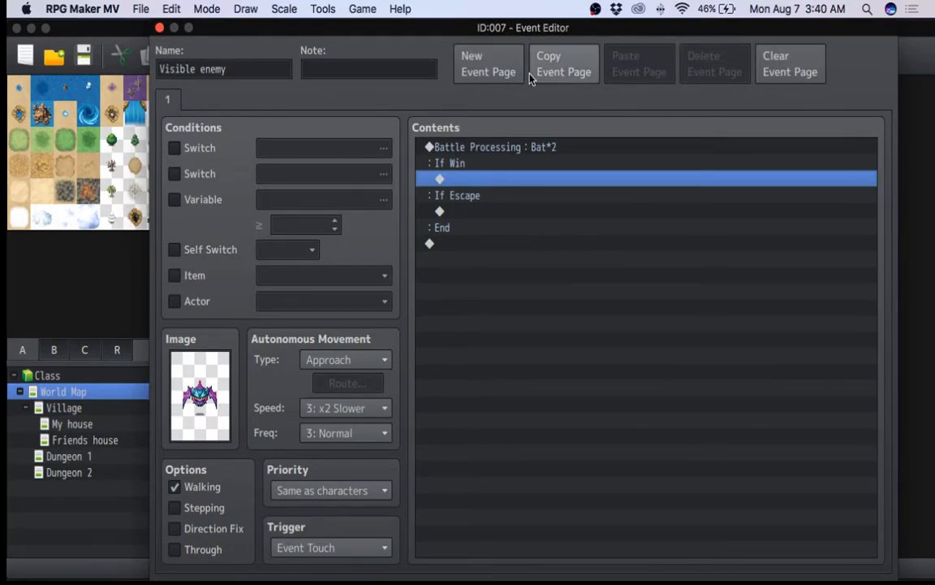
# - Add a second event page, and turn self switch A ON in page 1's If Win branch
pyautogui.click(488, 65)
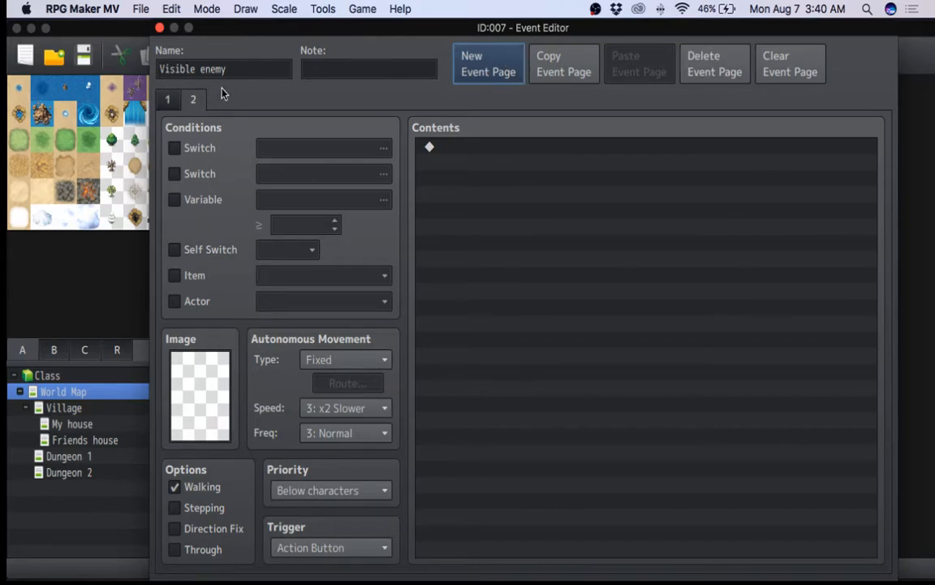
pyautogui.click(169, 101)
pyautogui.doubleClick(487, 181)
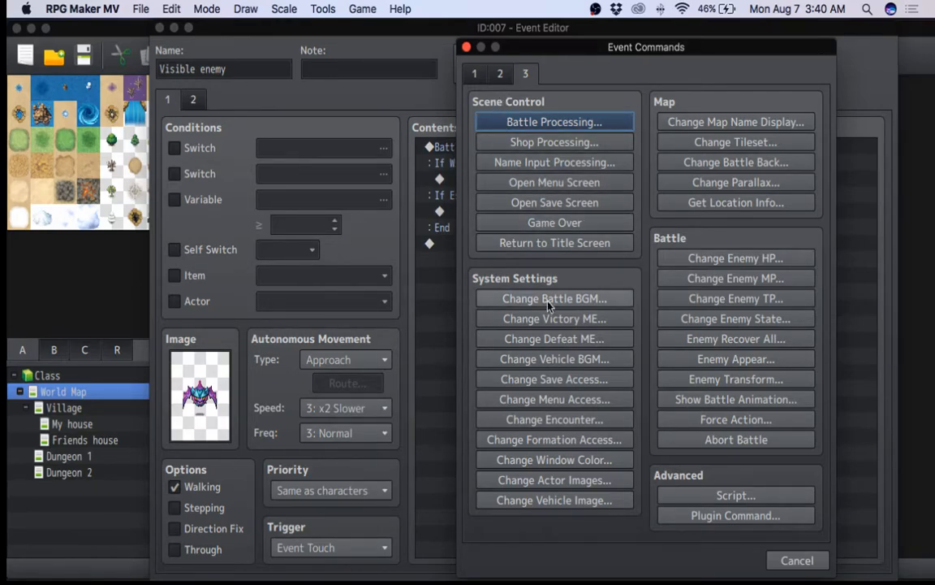
pyautogui.click(500, 73)
pyautogui.click(474, 73)
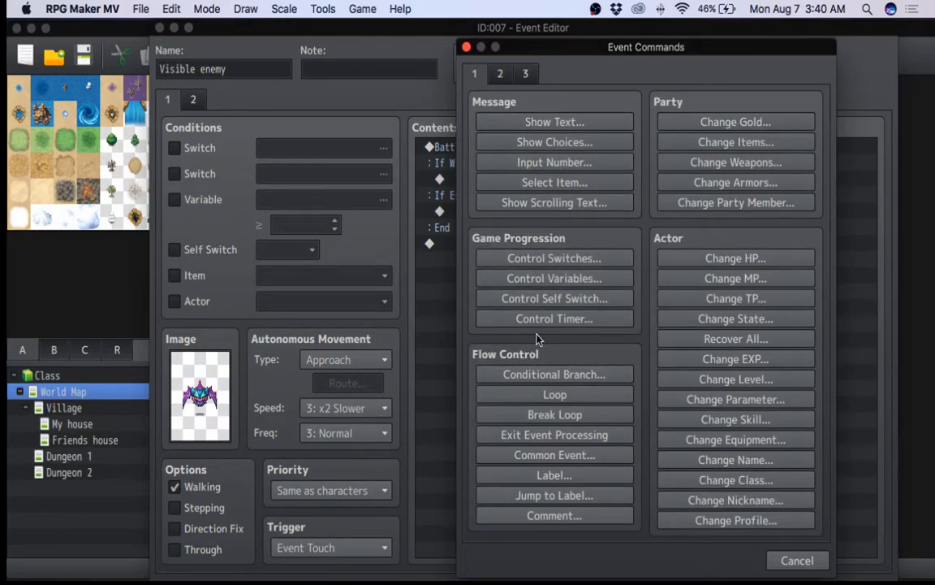
pyautogui.click(542, 298)
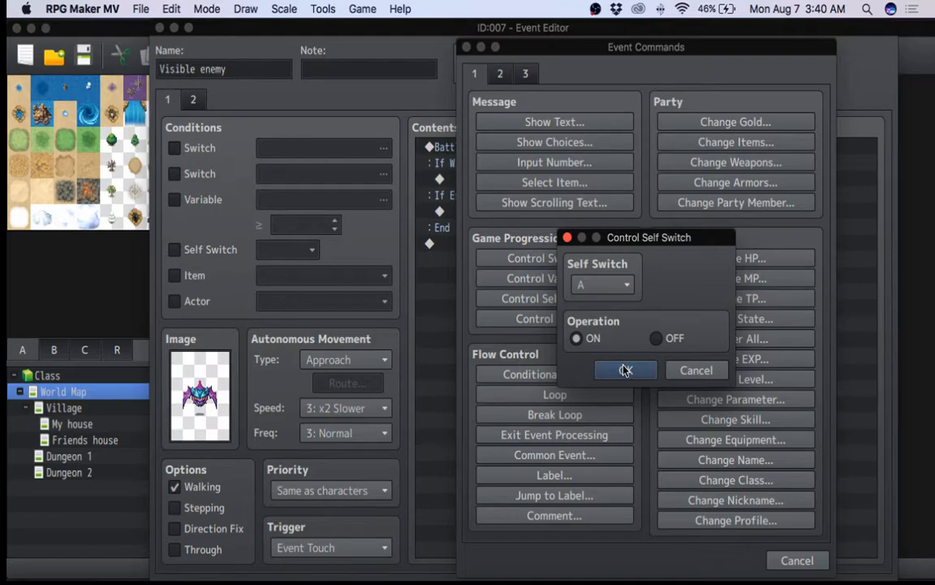
pyautogui.click(626, 370)
# - Make event page 2 conditional on self switch A
pyautogui.click(194, 100)
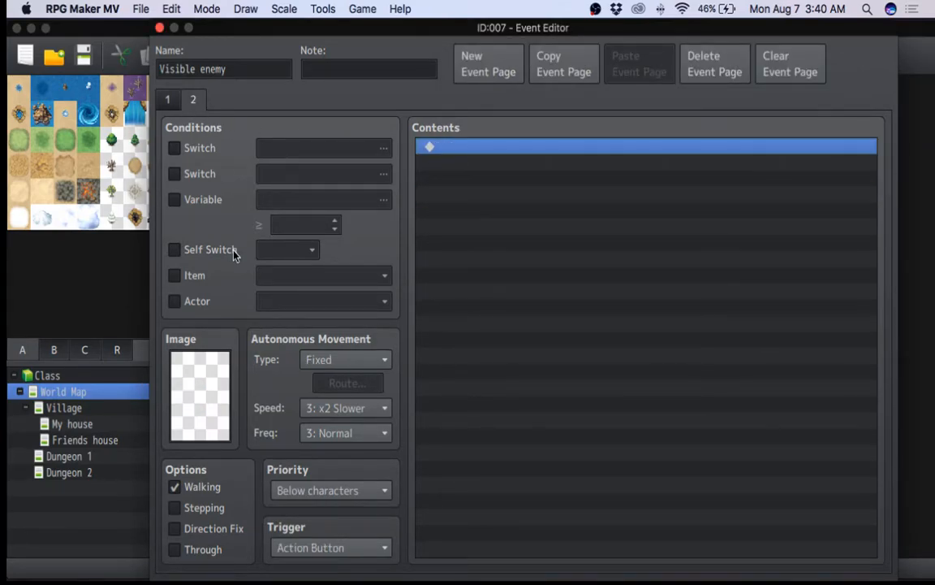
pyautogui.click(223, 251)
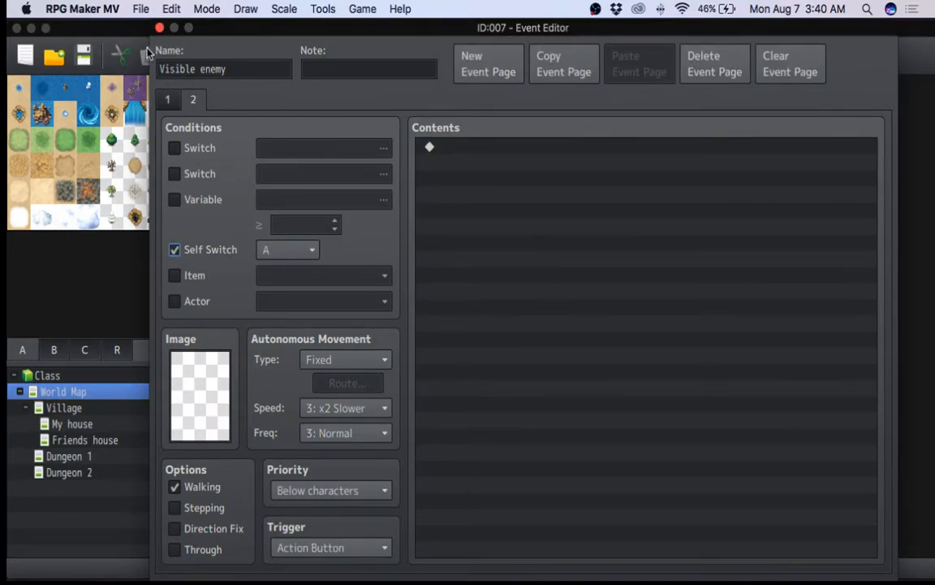
pyautogui.click(167, 99)
pyautogui.click(196, 100)
pyautogui.click(169, 100)
pyautogui.click(193, 100)
# - Browse the character sheets and set page 2's image to the fallen winged bat from the Damage3 sheet
pyautogui.doubleClick(175, 377)
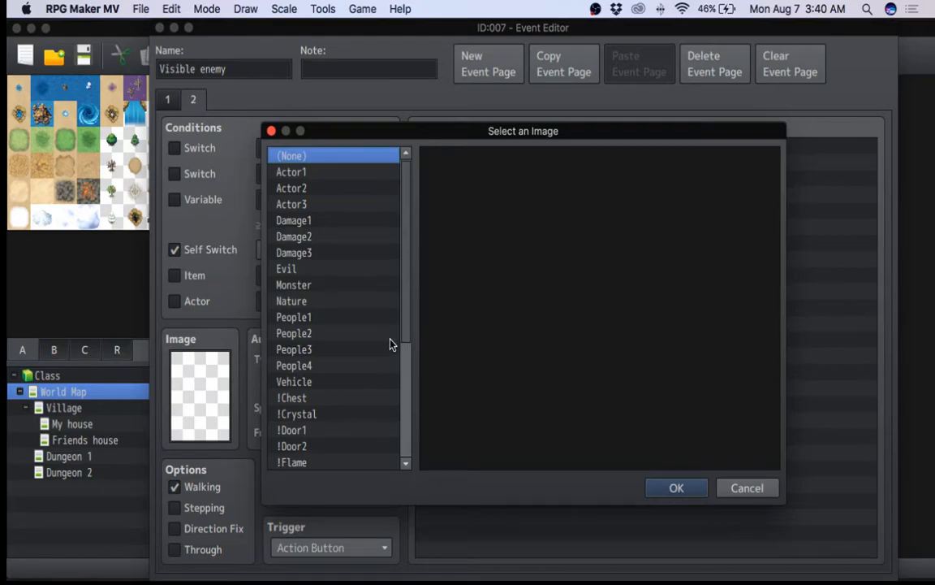
pyautogui.scroll(-4, 357, 286)
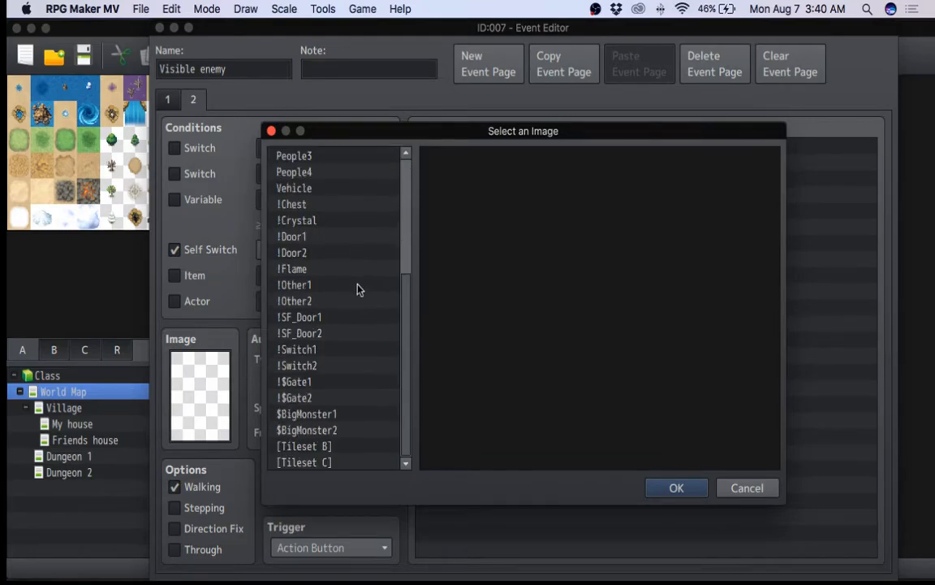
pyautogui.click(358, 367)
pyautogui.press('Down')
pyautogui.press('Down')
pyautogui.press('Down')
pyautogui.press('Down')
pyautogui.press('Down')
pyautogui.press('Down')
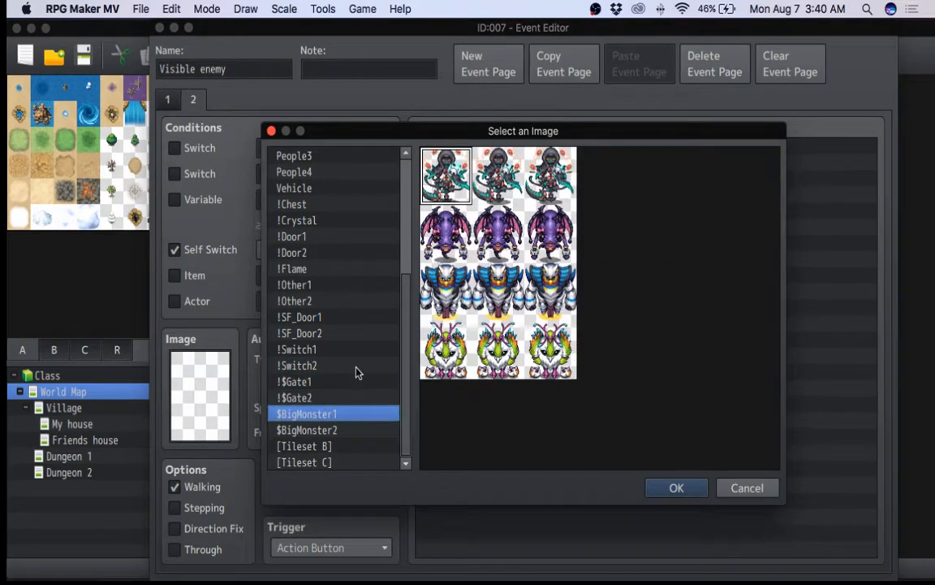
pyautogui.press('Up')
pyautogui.press('Up')
pyautogui.press('Up')
pyautogui.press('Up')
pyautogui.press('Up')
pyautogui.press('Up')
pyautogui.press('Up')
pyautogui.press('Up')
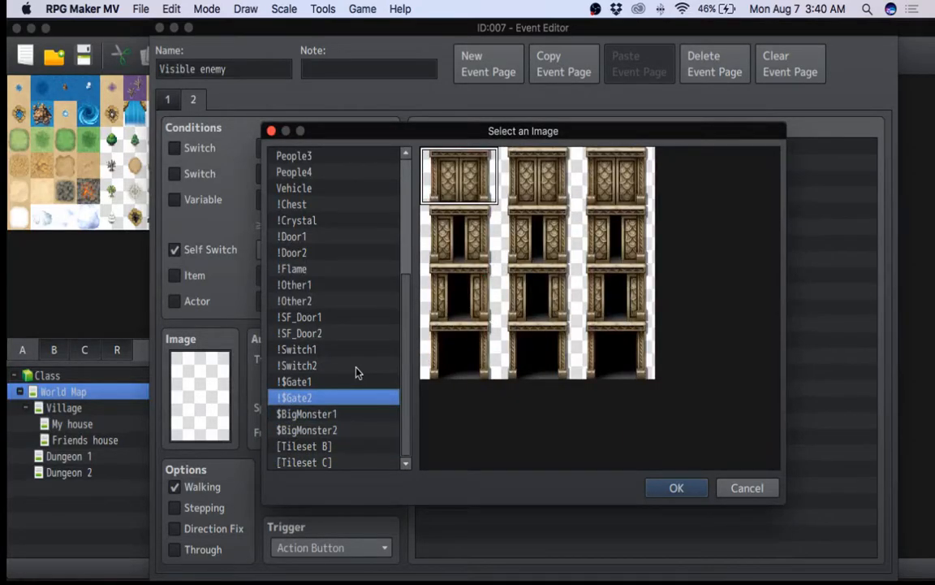
pyautogui.press('Up')
pyautogui.press('Up')
pyautogui.press('Up')
pyautogui.press('Up')
pyautogui.press('Up')
pyautogui.press('Up')
pyautogui.press('Up')
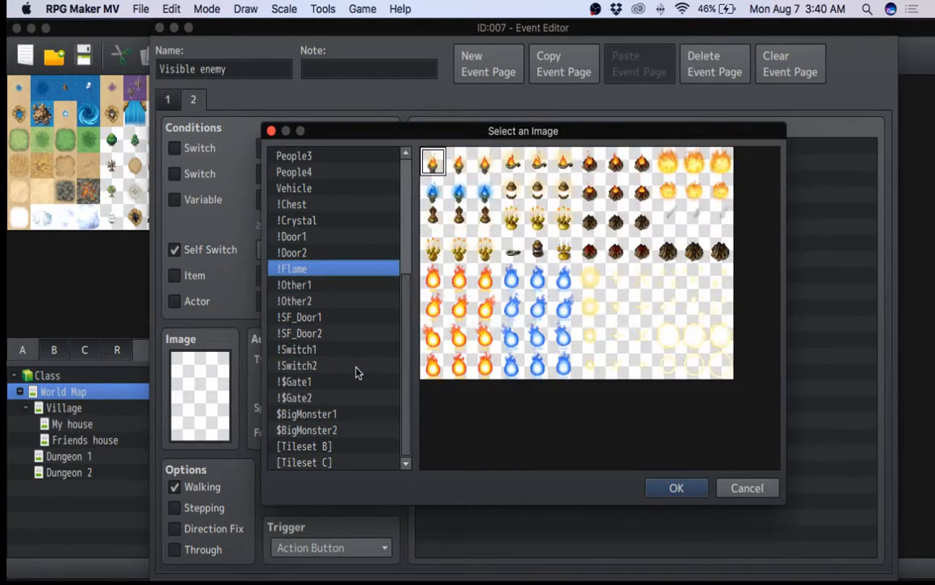
pyautogui.press('Up')
pyautogui.press('Up')
pyautogui.press('Up')
pyautogui.press('Up')
pyautogui.press('Up')
pyautogui.press('Up')
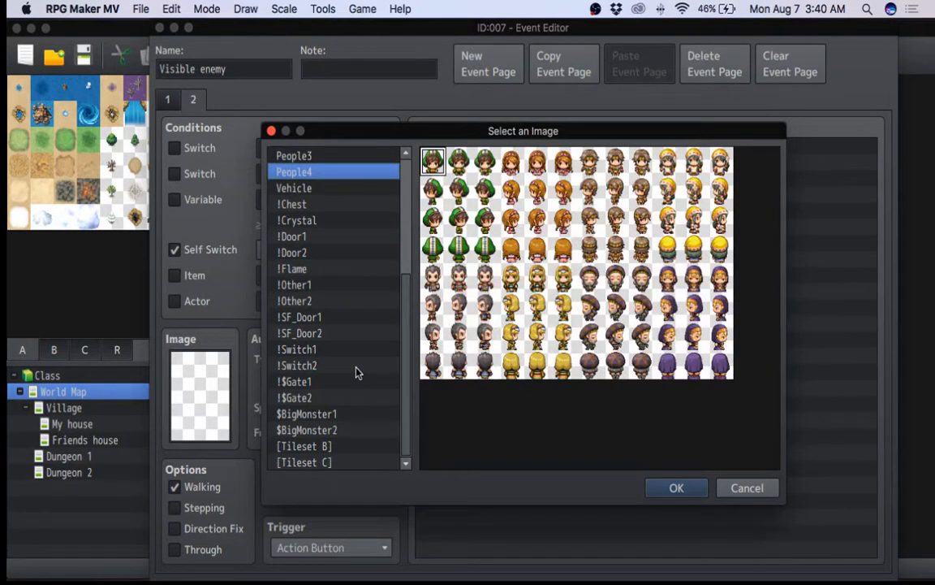
pyautogui.press('Up')
pyautogui.press('Up')
pyautogui.press('Up')
pyautogui.press('Down')
pyautogui.press('Up')
pyautogui.press('Up')
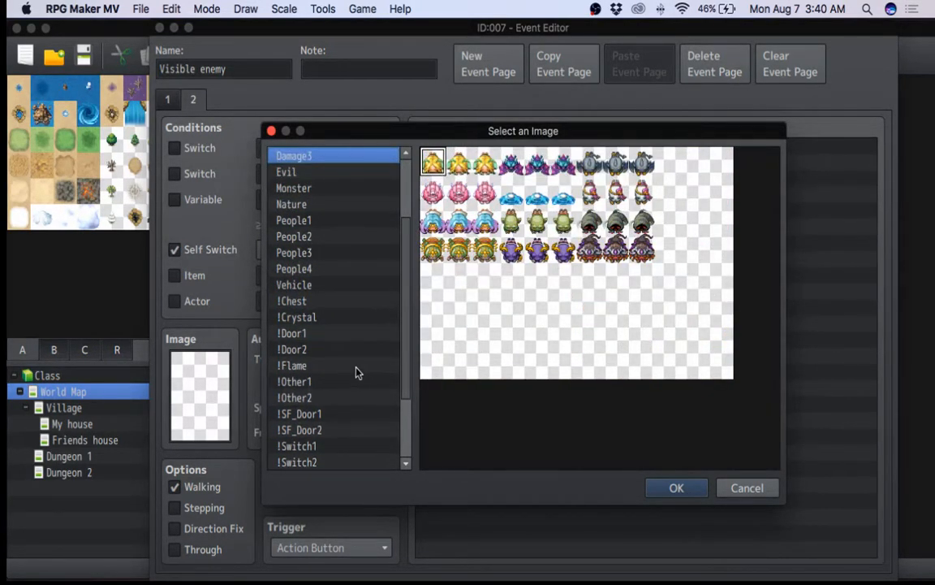
pyautogui.press('Up')
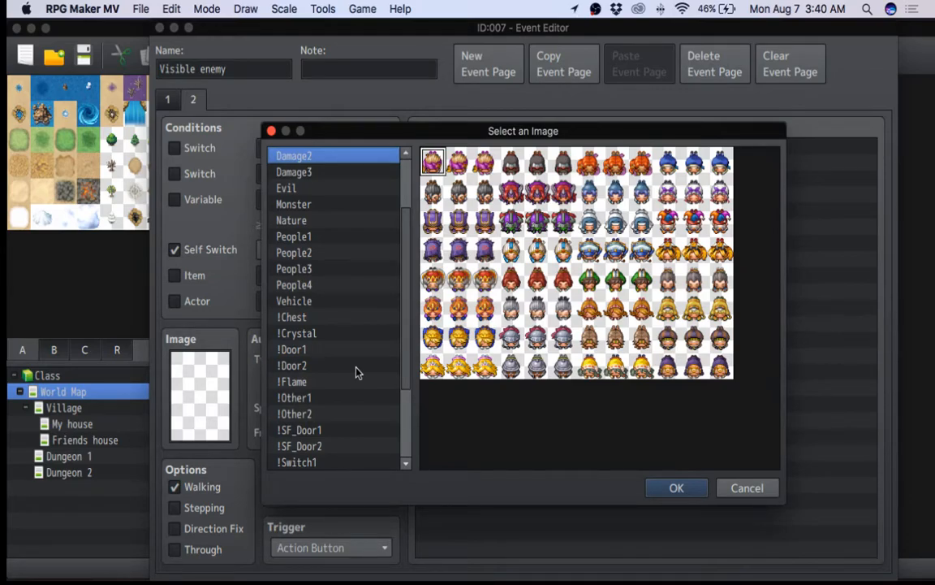
pyautogui.press('Up')
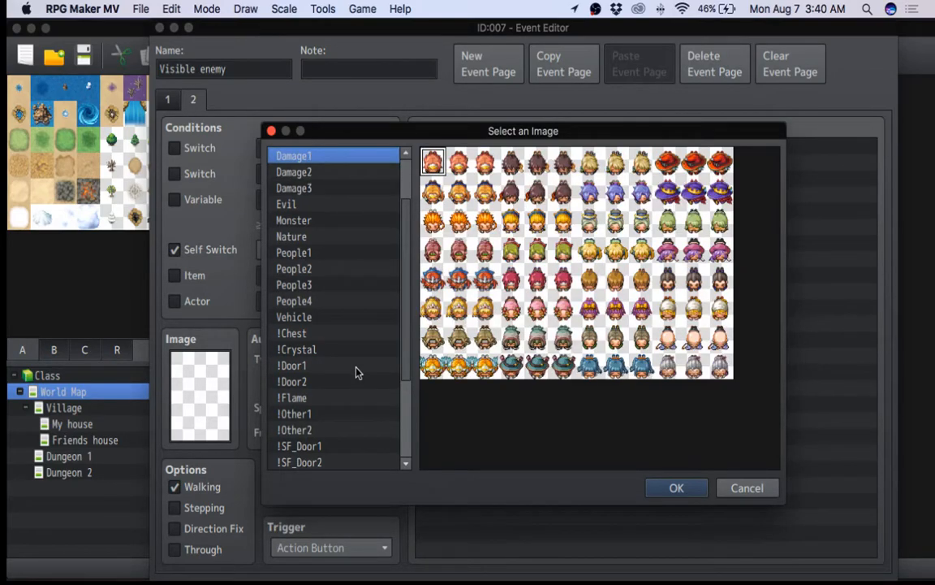
pyautogui.press('Up')
pyautogui.press('Up')
pyautogui.press('Up')
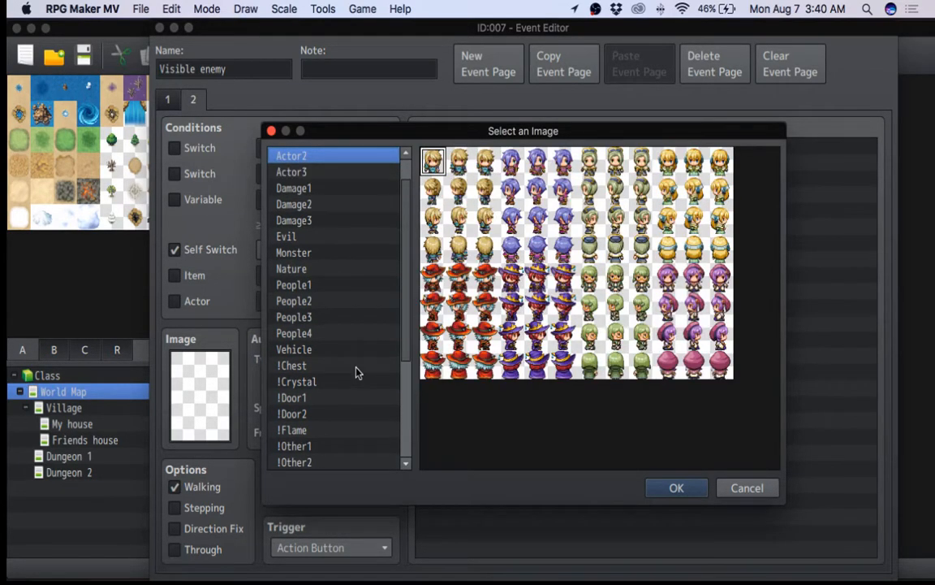
pyautogui.press('Up')
pyautogui.press('Down')
pyautogui.press('Up')
pyautogui.press('Down')
pyautogui.press('Down')
pyautogui.press('Down')
pyautogui.press('Down')
pyautogui.press('Down')
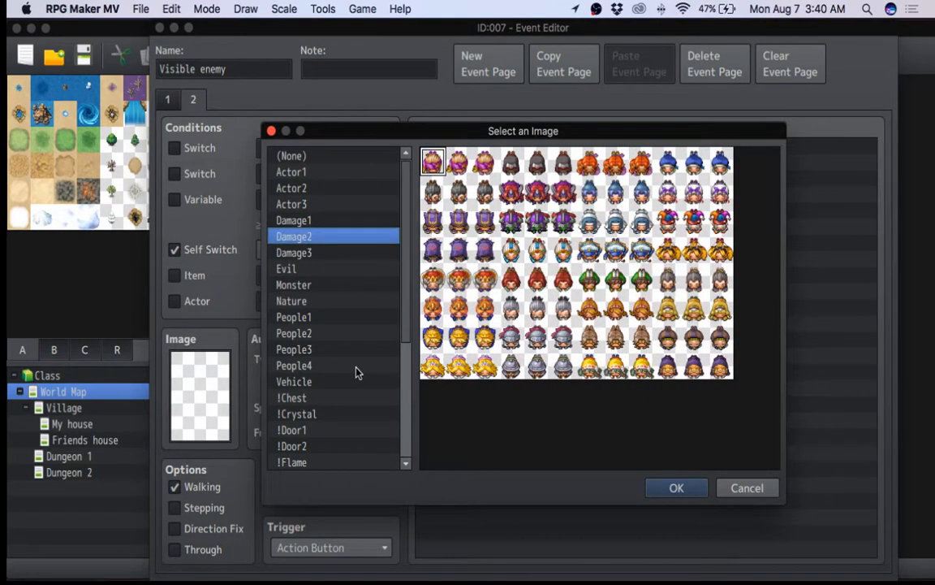
pyautogui.press('Down')
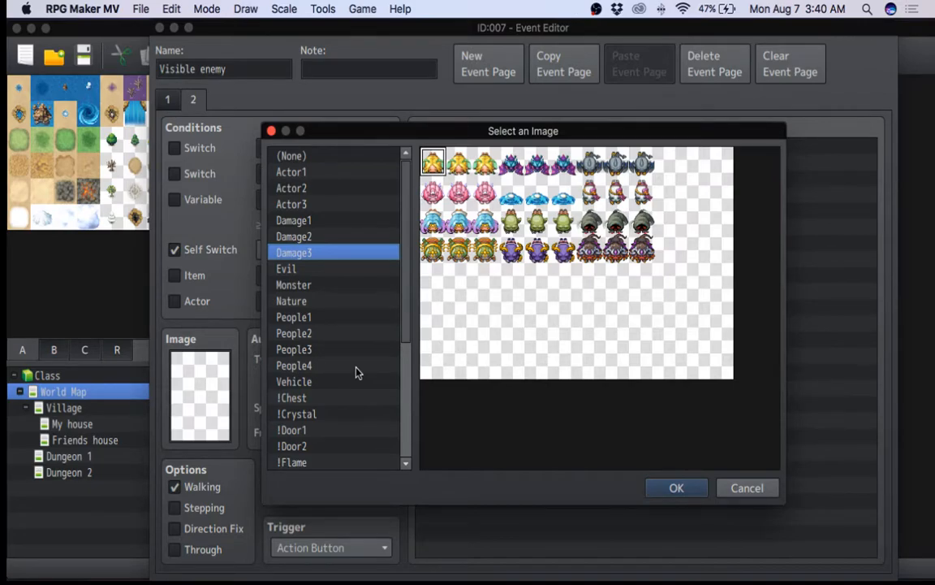
pyautogui.doubleClick(538, 160)
# - In page 1's If Win branch, add a Turn Down movement route for This Event before the self switch, without Wait for Completion
pyautogui.click(167, 99)
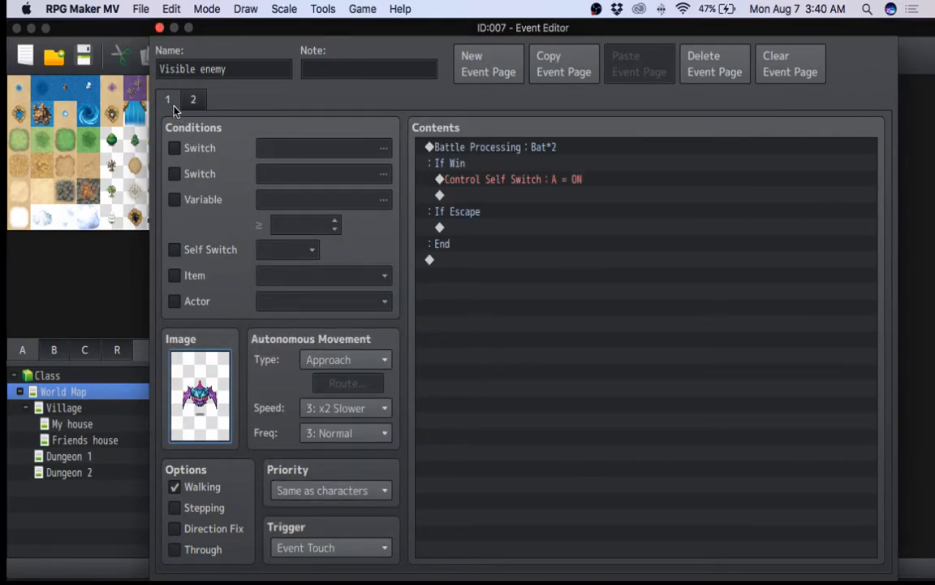
pyautogui.doubleClick(499, 195)
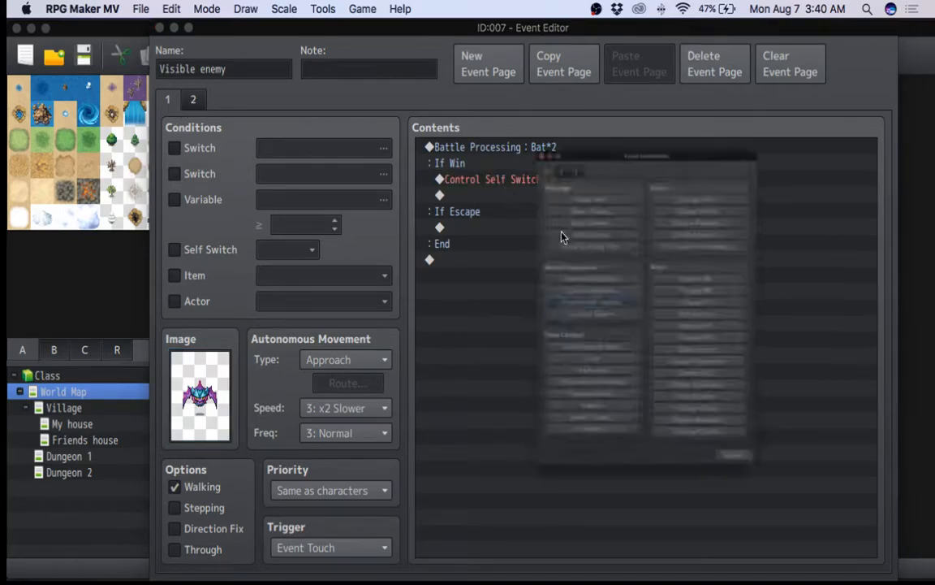
pyautogui.click(500, 73)
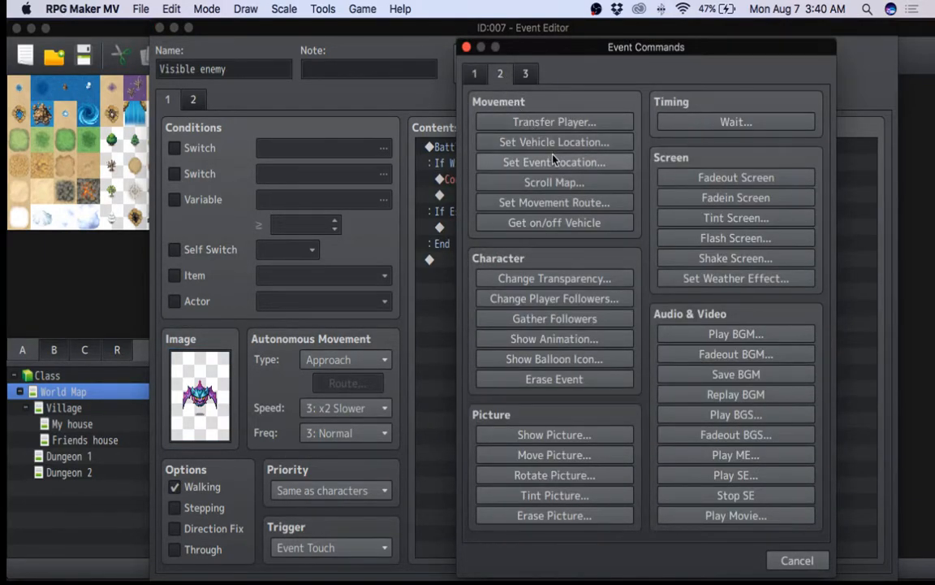
pyautogui.click(544, 202)
pyautogui.click(401, 148)
pyautogui.click(401, 165)
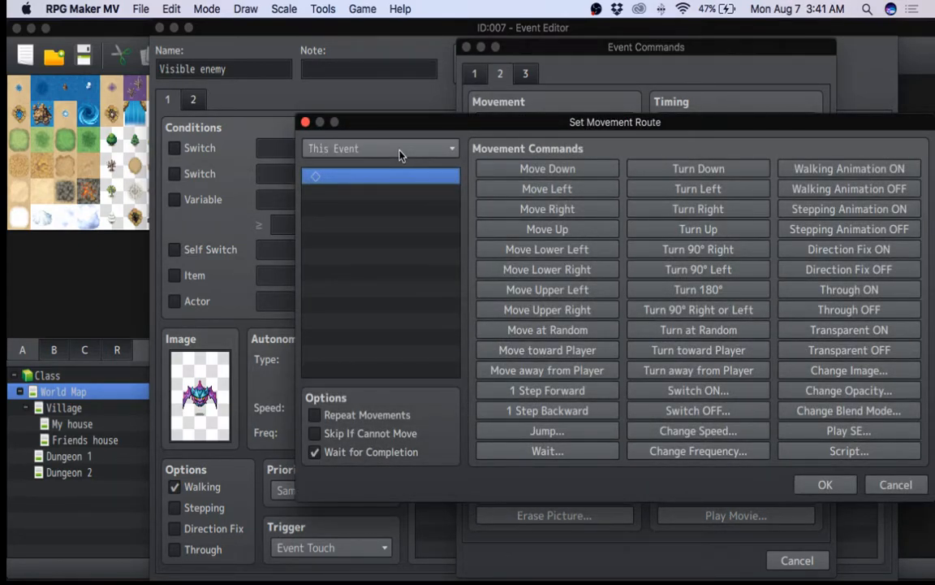
pyautogui.click(700, 169)
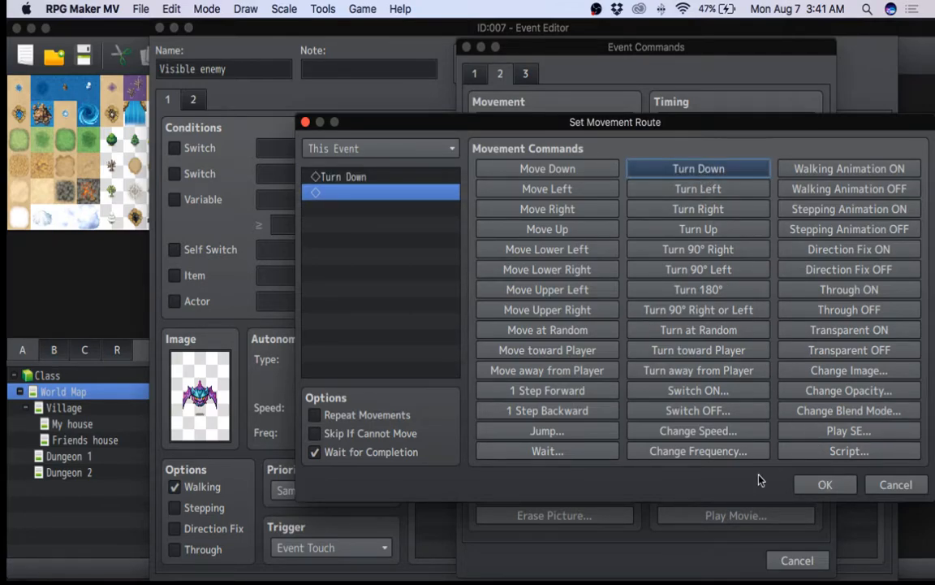
pyautogui.click(390, 453)
pyautogui.click(822, 486)
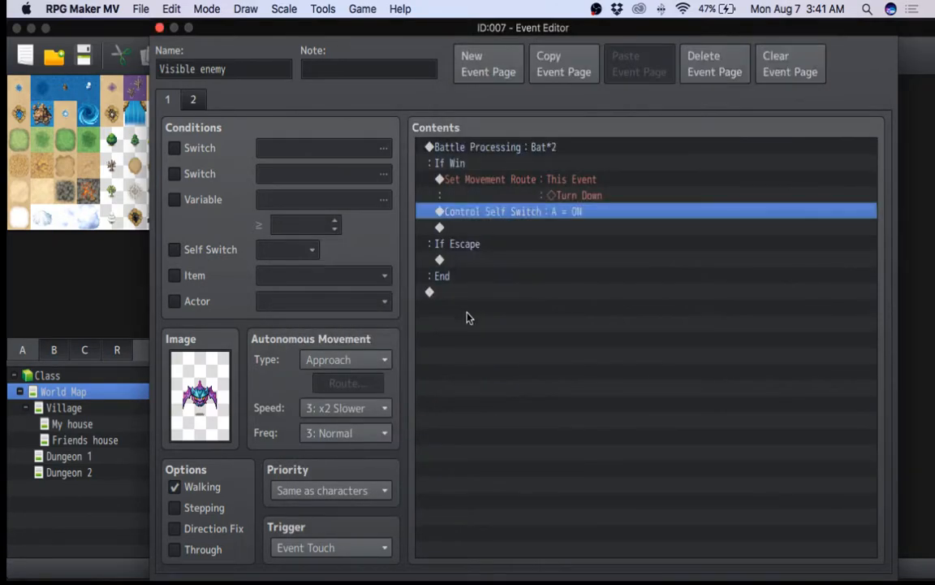
# - On event page 2, enable Direction Fix and turn off Walking
pyautogui.click(193, 99)
pyautogui.click(215, 531)
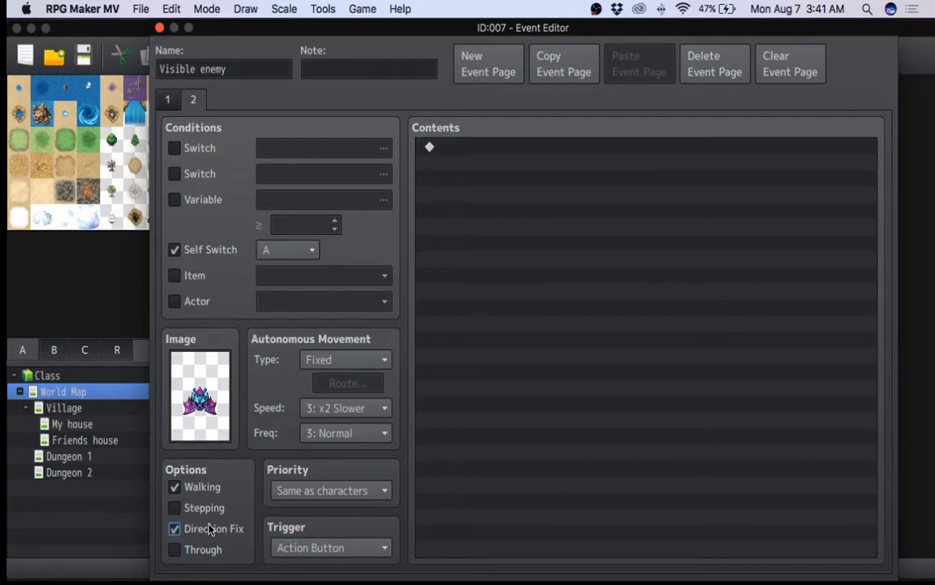
pyautogui.click(213, 489)
# - Compare event pages 1 and 2, examining how their images, conditions, movement, options and battle commands differ
pyautogui.click(170, 100)
pyautogui.click(194, 99)
pyautogui.click(177, 100)
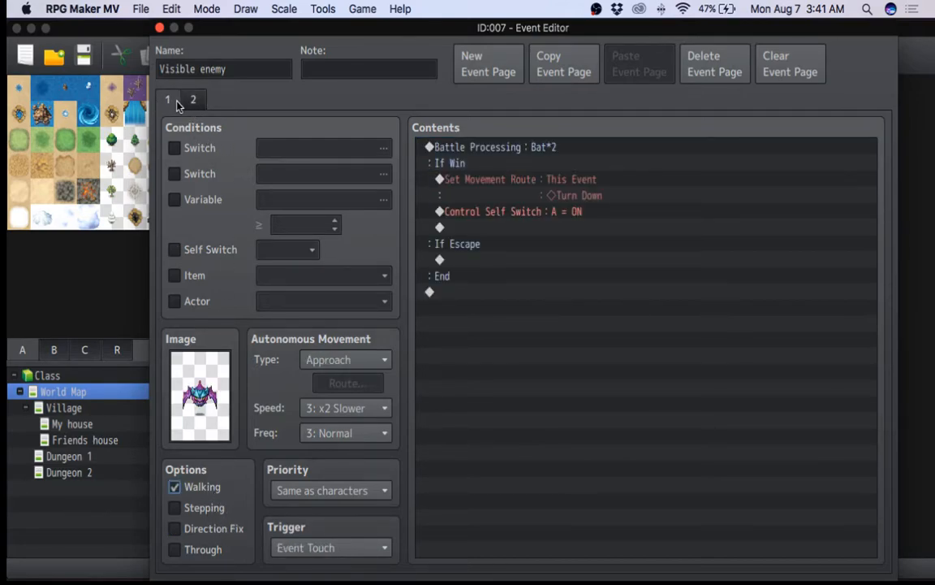
pyautogui.click(191, 102)
pyautogui.click(171, 99)
pyautogui.click(189, 100)
pyautogui.click(172, 100)
pyautogui.click(192, 100)
pyautogui.click(169, 100)
pyautogui.click(189, 100)
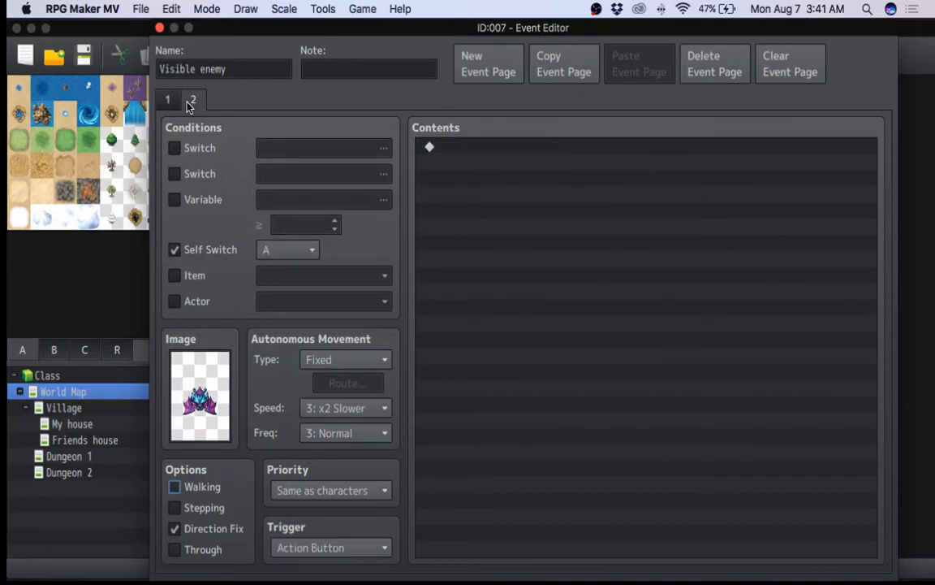
pyautogui.click(171, 100)
pyautogui.click(191, 100)
pyautogui.click(168, 100)
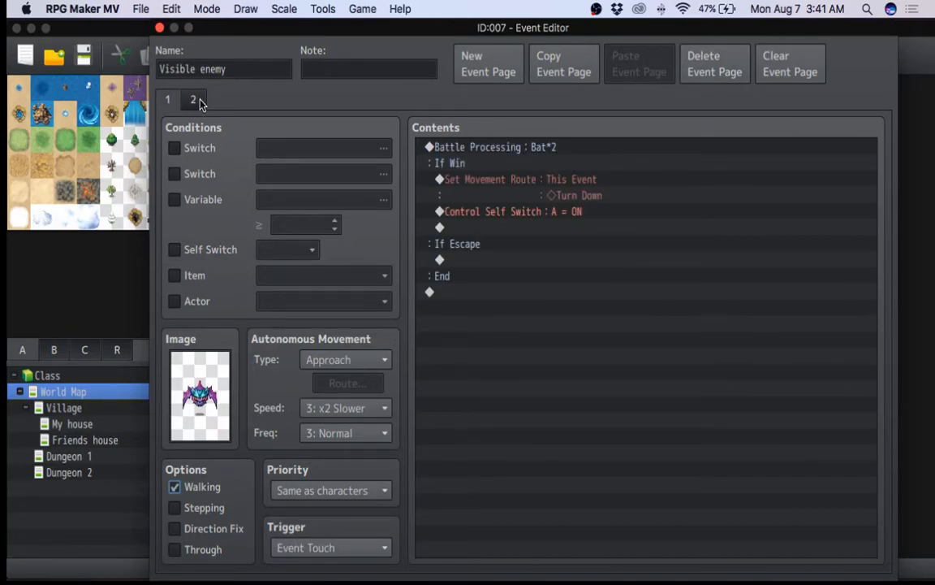
pyautogui.click(195, 100)
pyautogui.click(168, 99)
pyautogui.click(193, 100)
pyautogui.click(178, 102)
pyautogui.click(178, 102)
pyautogui.click(192, 100)
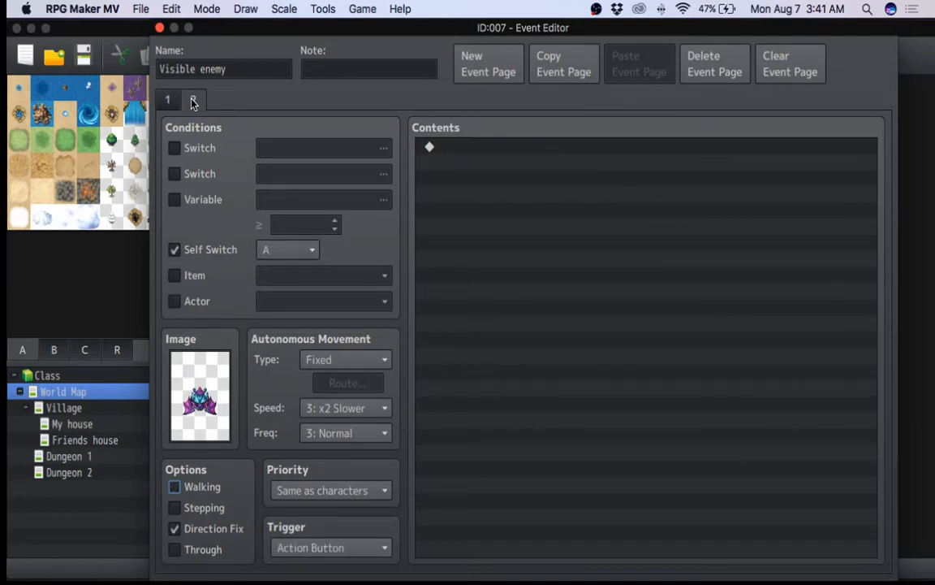
pyautogui.click(173, 100)
pyautogui.click(190, 101)
pyautogui.click(167, 100)
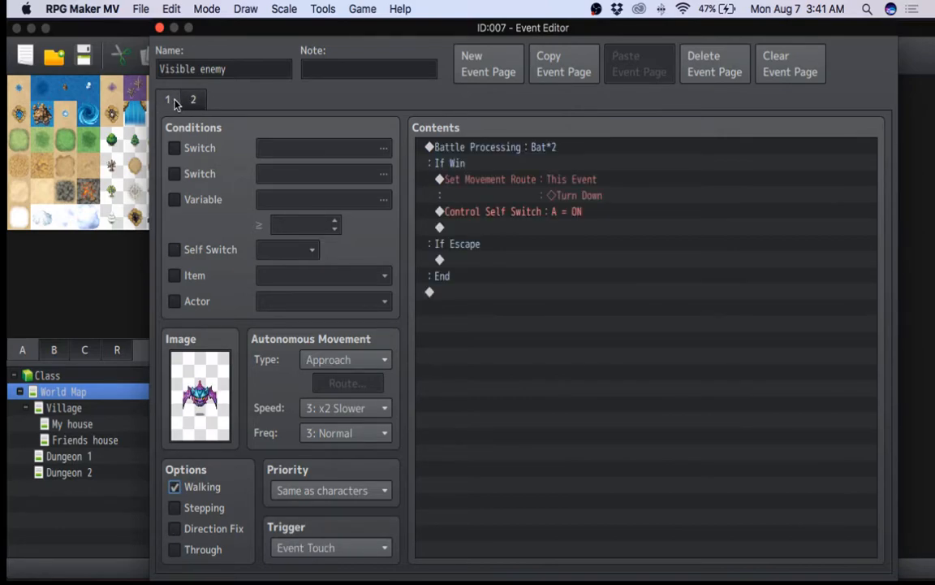
pyautogui.click(194, 102)
pyautogui.moveTo(228, 31); pyautogui.dragTo(183, 31)
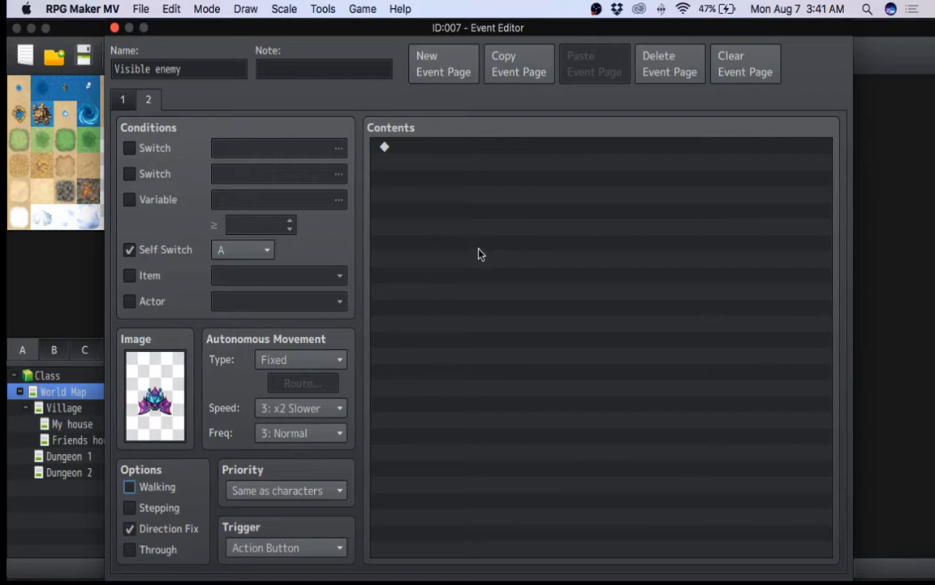
pyautogui.click(122, 99)
pyautogui.click(148, 99)
pyautogui.click(123, 99)
pyautogui.click(148, 100)
pyautogui.click(123, 101)
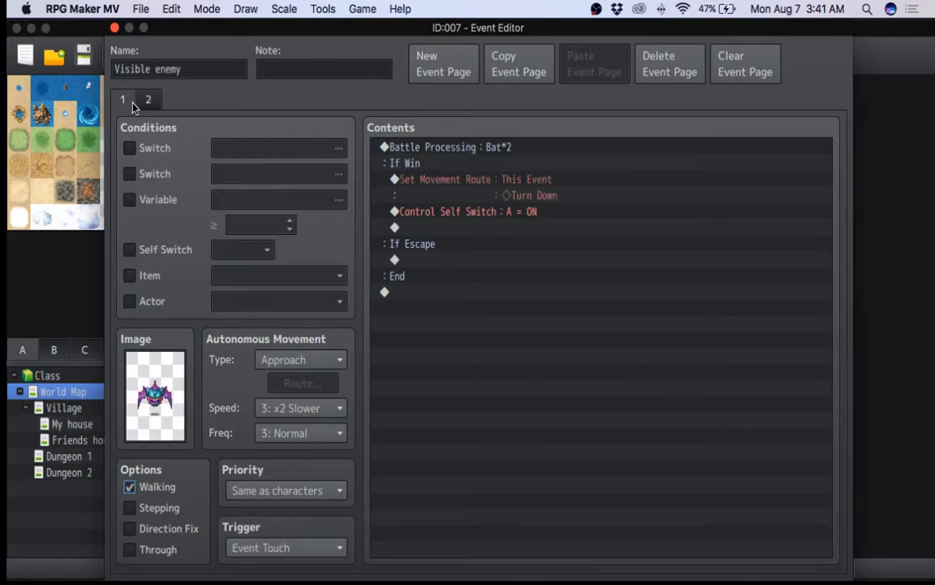
pyautogui.click(148, 99)
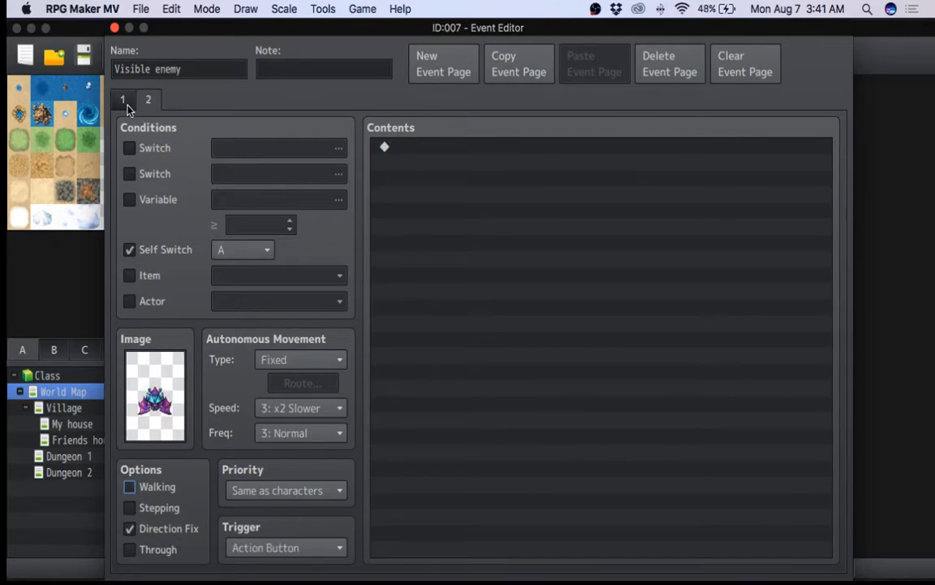
pyautogui.click(124, 100)
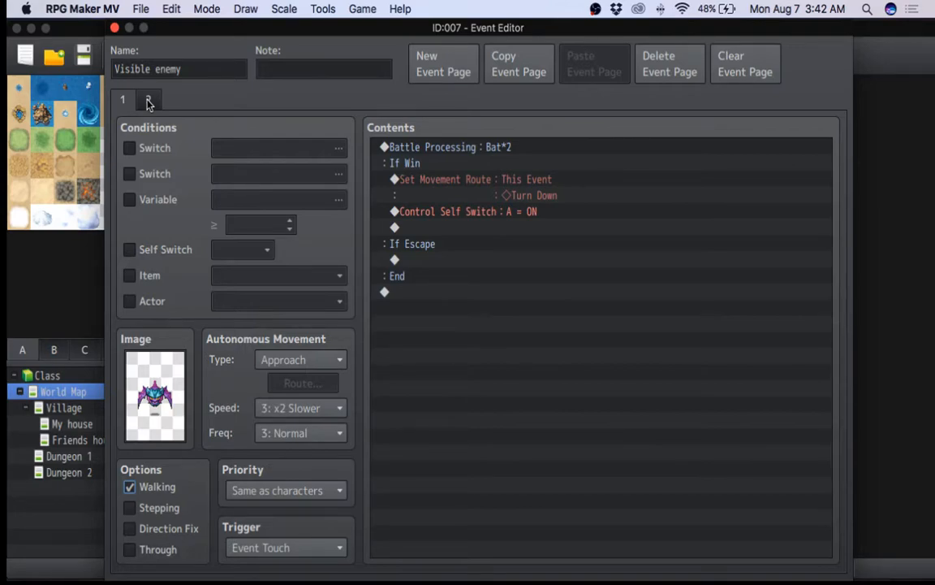
pyautogui.click(148, 100)
pyautogui.click(124, 99)
pyautogui.click(148, 103)
pyautogui.click(124, 100)
pyautogui.click(150, 100)
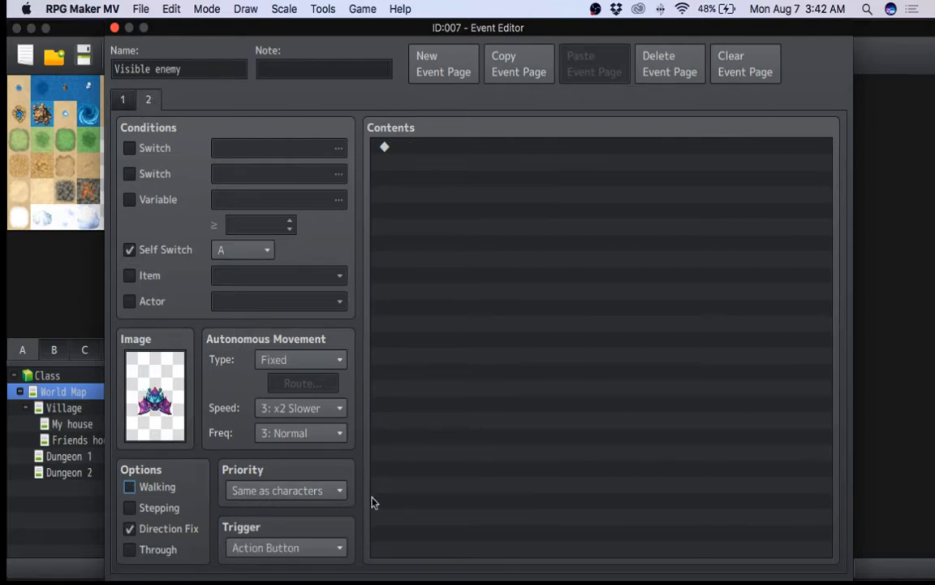
pyautogui.click(128, 102)
pyautogui.click(146, 104)
pyautogui.click(130, 104)
pyautogui.click(146, 102)
pyautogui.click(130, 106)
pyautogui.click(144, 104)
pyautogui.click(125, 104)
pyautogui.click(146, 103)
pyautogui.click(125, 105)
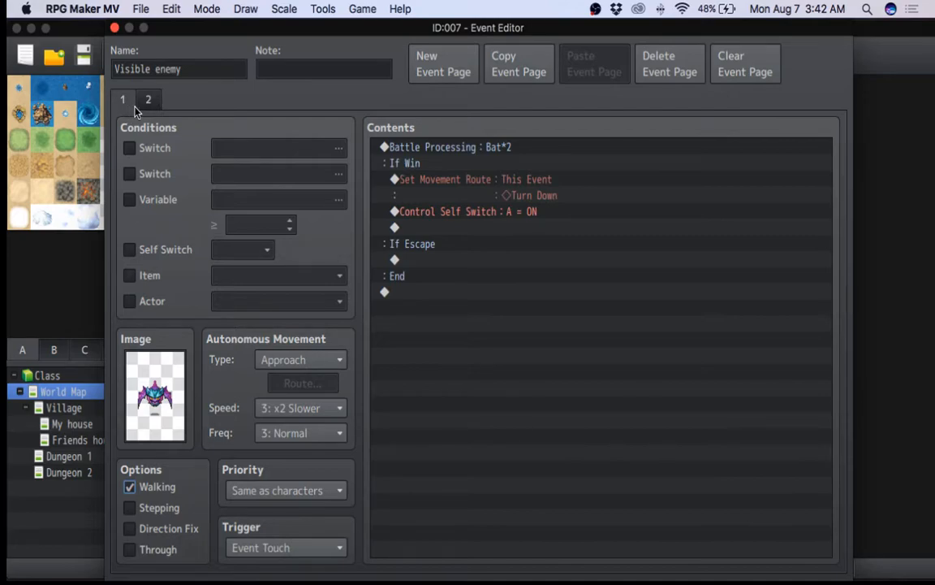
pyautogui.click(147, 103)
pyautogui.click(123, 103)
pyautogui.click(146, 103)
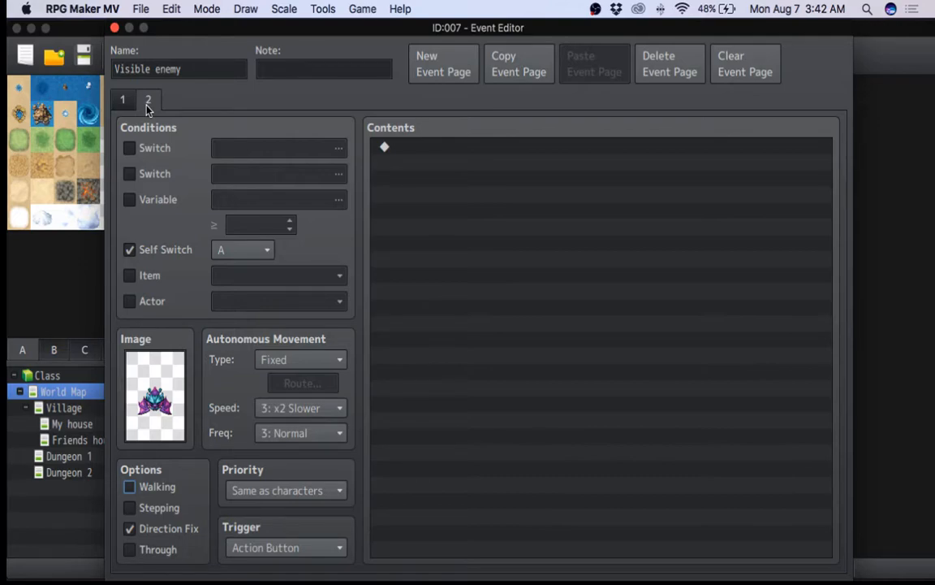
pyautogui.click(124, 102)
pyautogui.click(148, 102)
# - Confirm the Visible enemy event, and copy page 4 of the Ore 1 event on the Village map
pyautogui.click(686, 576)
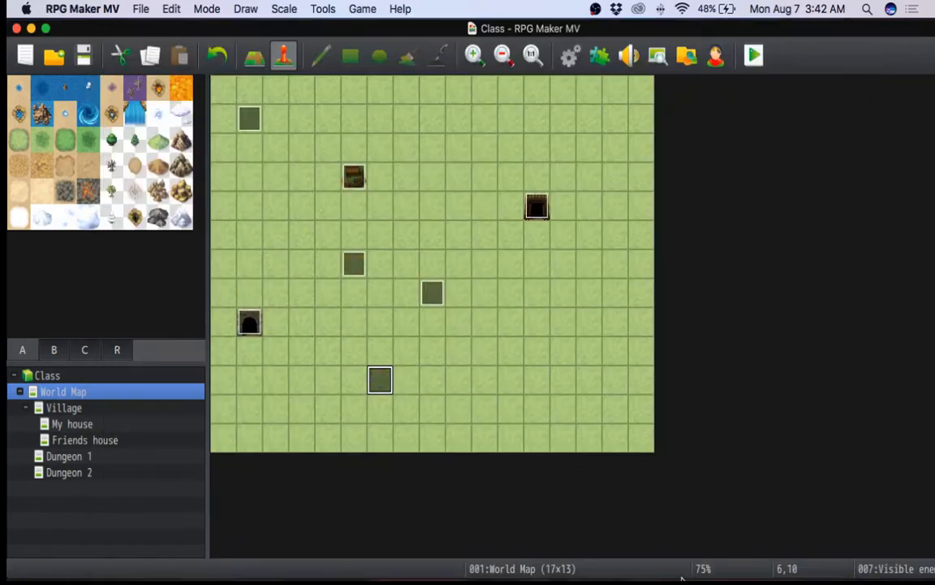
pyautogui.click(162, 408)
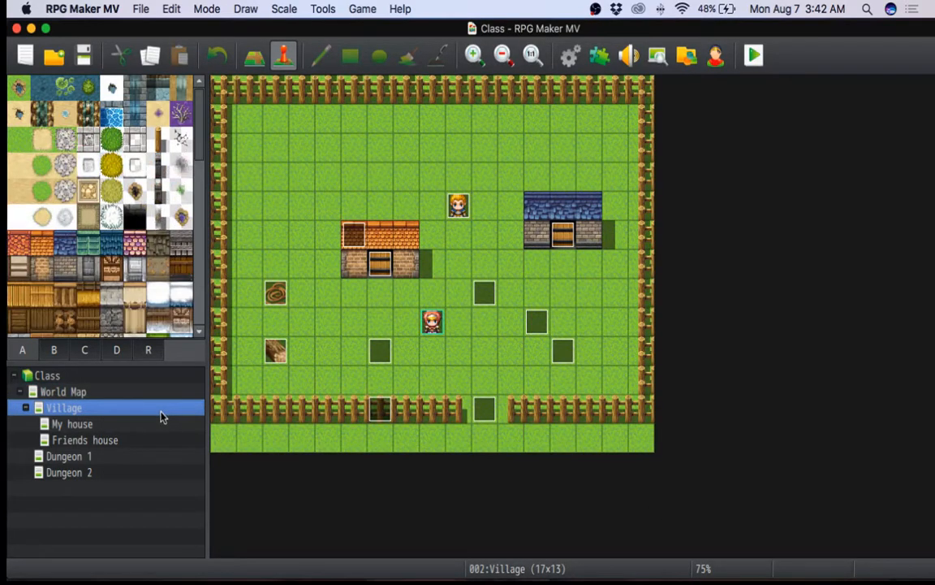
pyautogui.rightClick(395, 355)
pyautogui.click(401, 360)
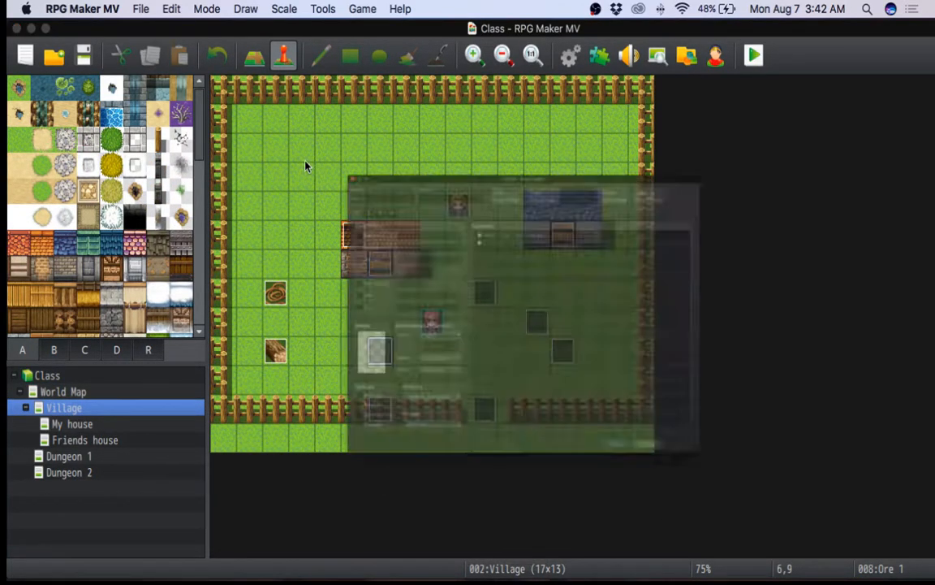
pyautogui.click(241, 100)
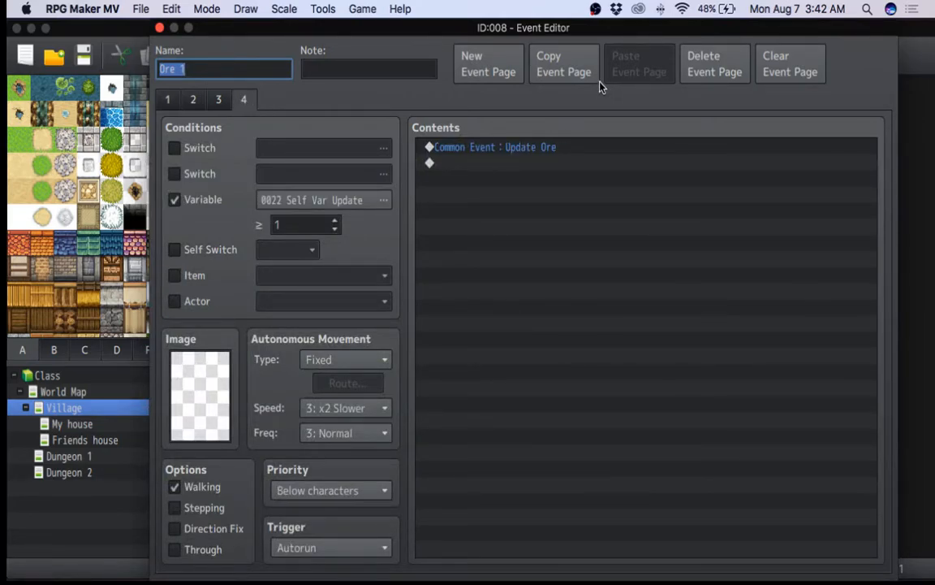
pyautogui.click(560, 68)
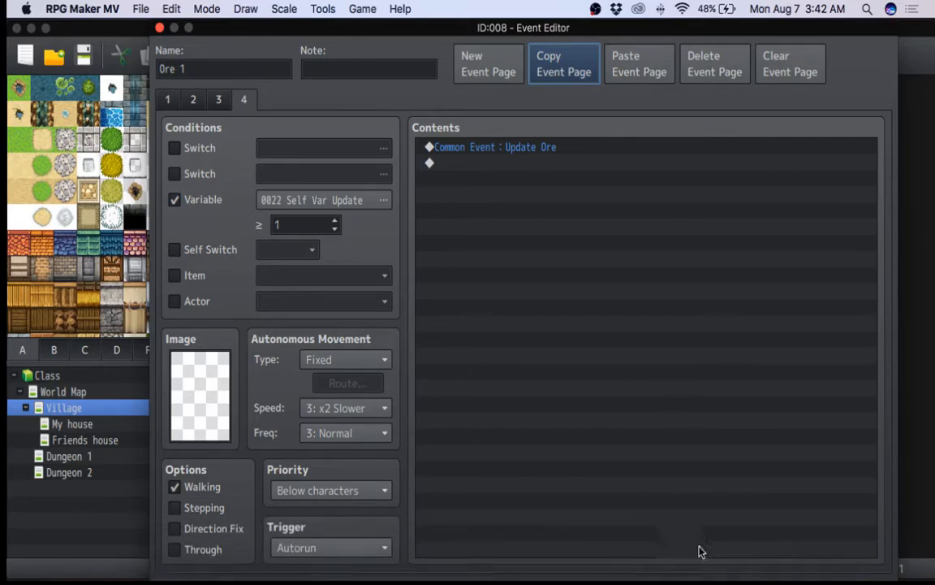
pyautogui.click(707, 581)
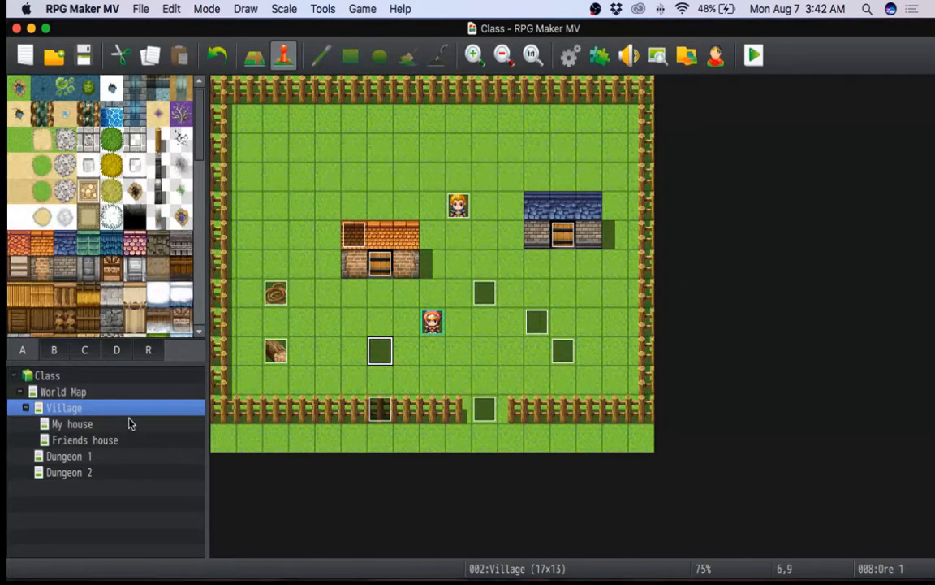
# - Paste the copied event page as page 3 of the Visible enemy event on the World Map
pyautogui.click(133, 424)
pyautogui.click(123, 440)
pyautogui.click(126, 456)
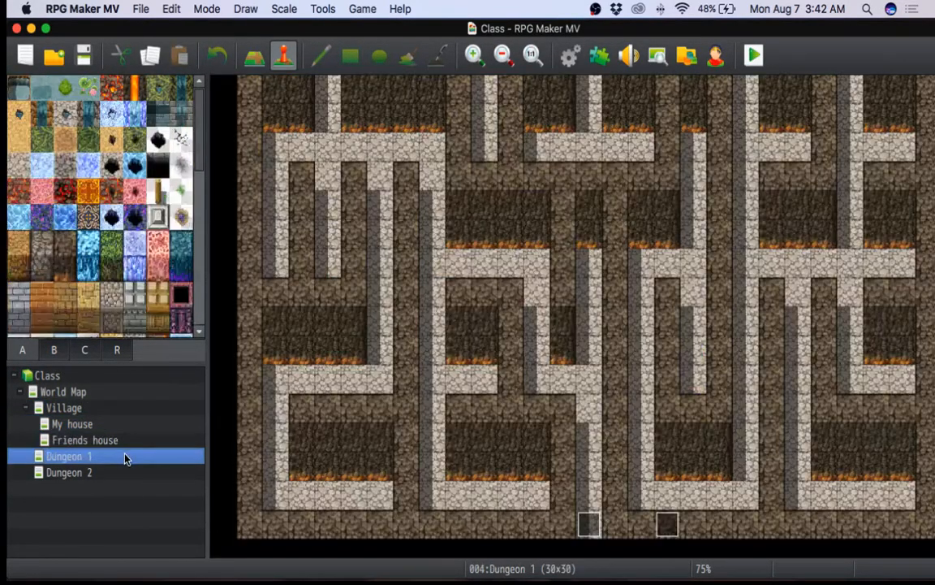
pyautogui.click(125, 472)
pyautogui.click(89, 391)
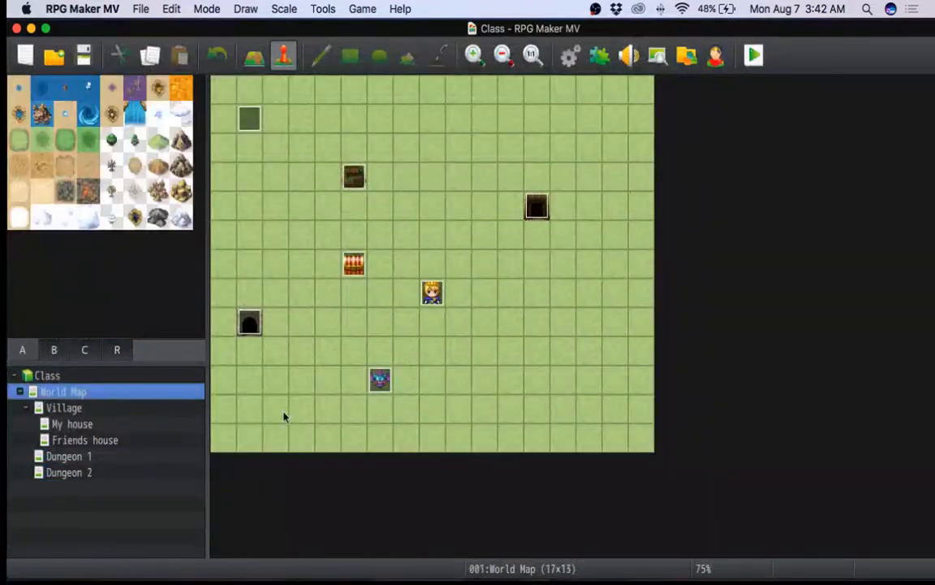
pyautogui.rightClick(383, 367)
pyautogui.click(432, 369)
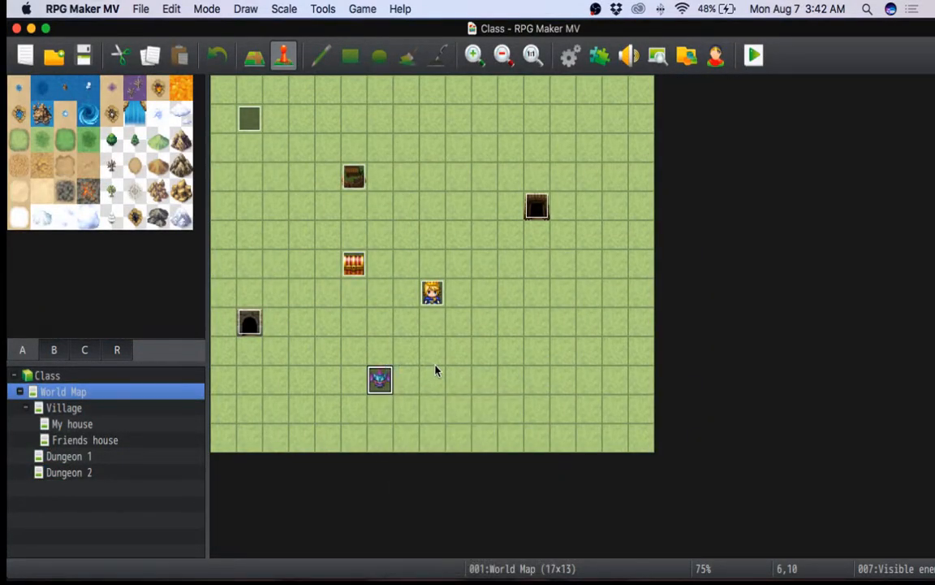
pyautogui.click(195, 100)
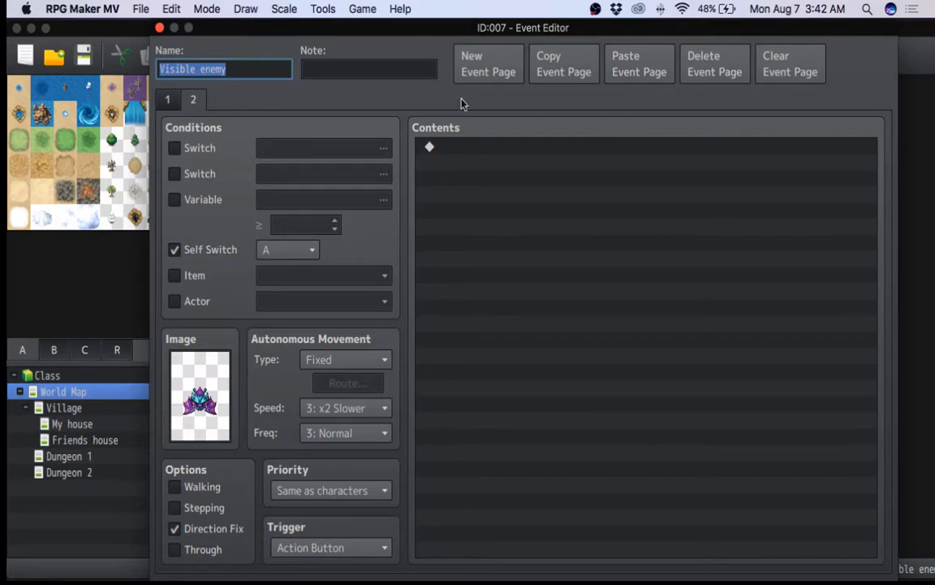
pyautogui.click(617, 75)
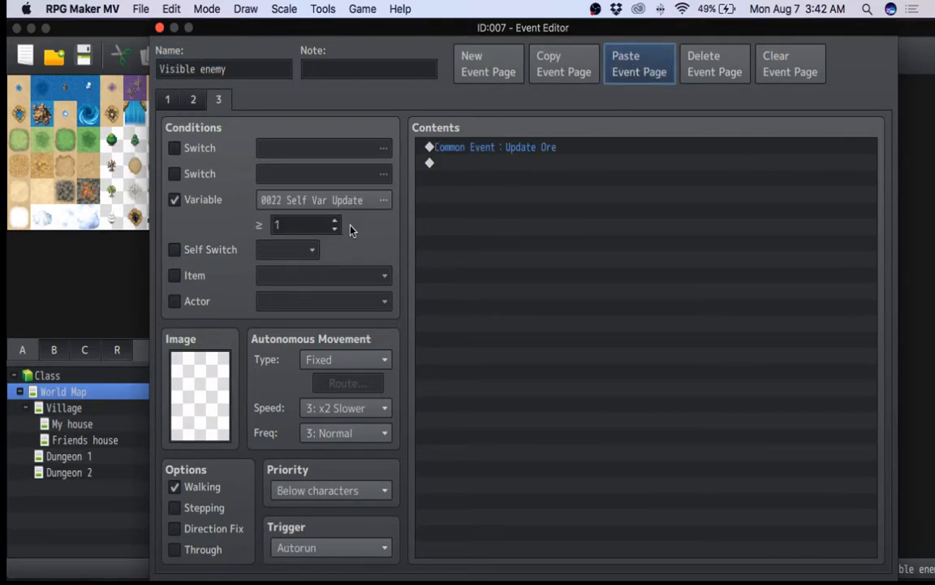
# - Delete the Update Ore common event call from page 3 and confirm the event
pyautogui.click(506, 151)
pyautogui.rightClick(506, 151)
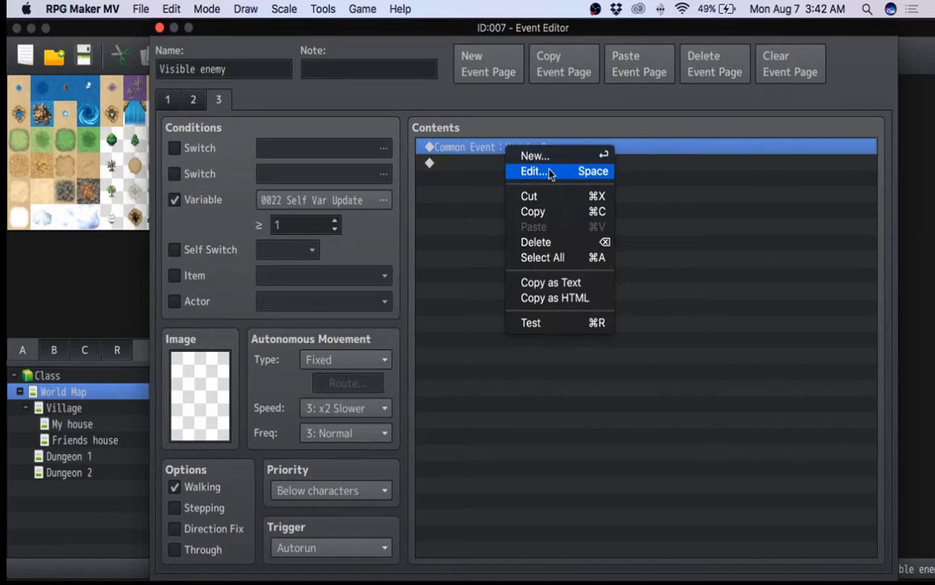
pyautogui.click(537, 241)
pyautogui.click(724, 579)
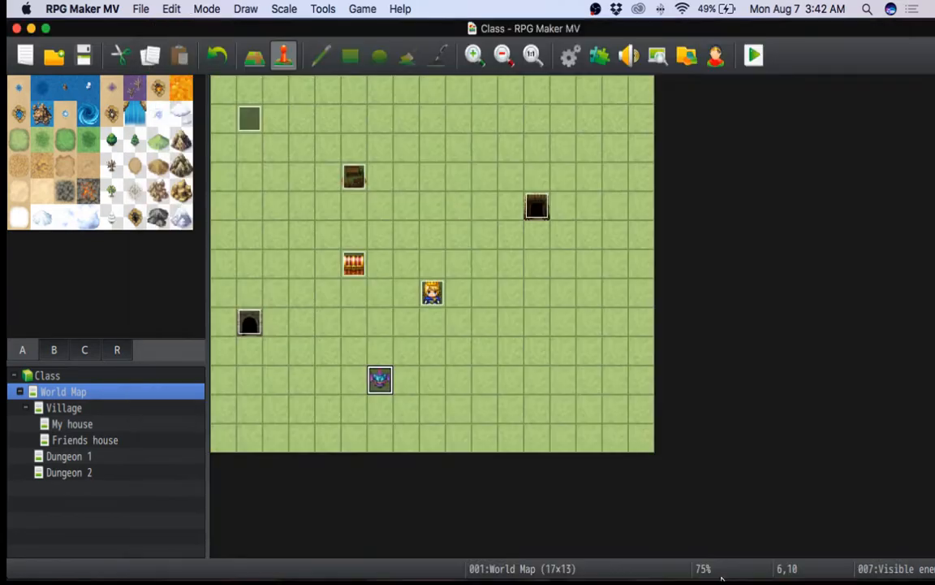
# - Copy the Update Ore common event in the database and paste it into the empty common event slot 0019
pyautogui.click(360, 9)
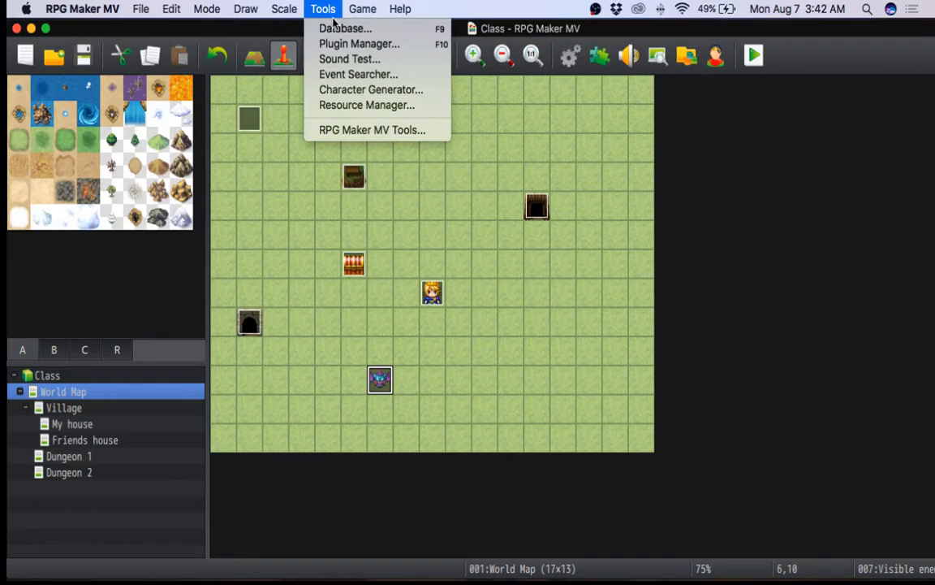
pyautogui.click(340, 25)
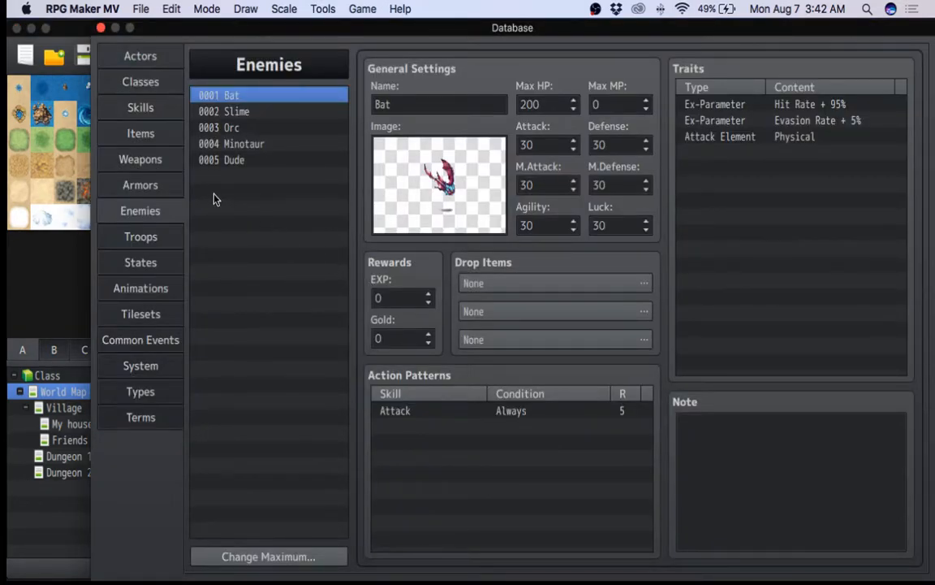
pyautogui.click(142, 341)
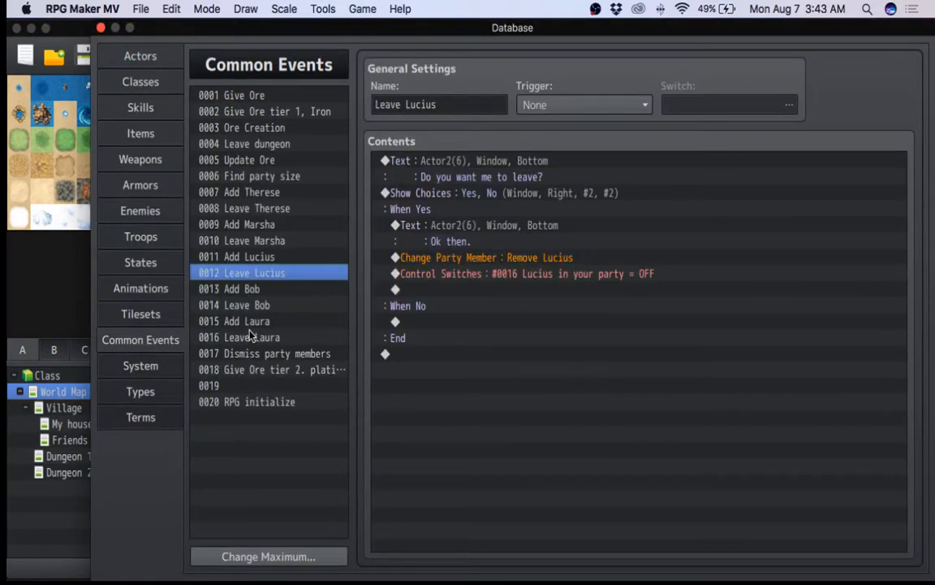
pyautogui.click(240, 156)
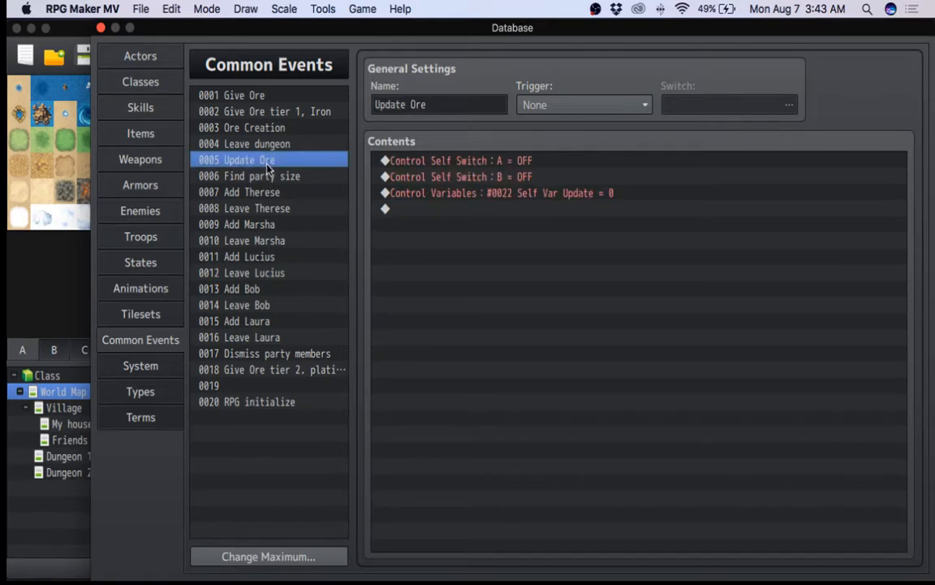
pyautogui.rightClick(269, 167)
pyautogui.click(293, 171)
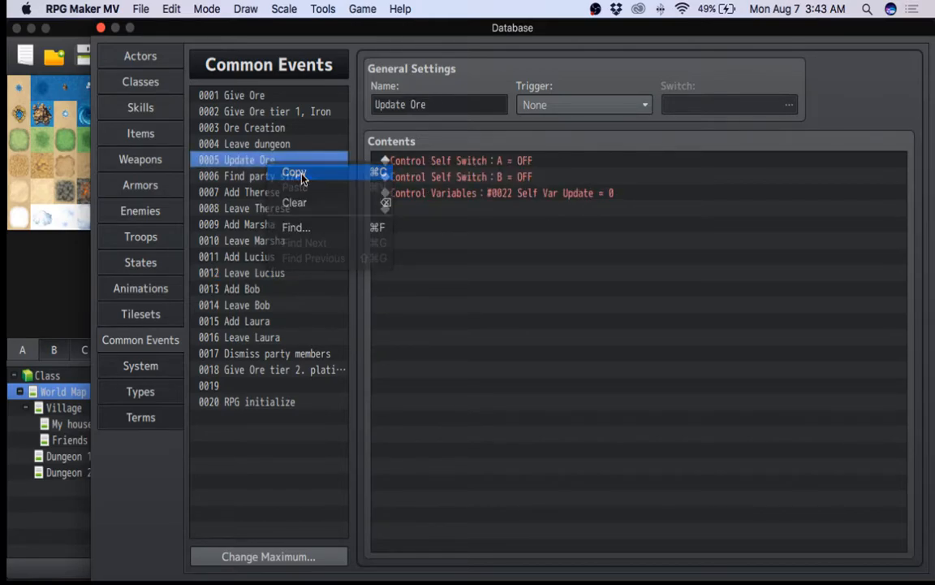
pyautogui.click(265, 385)
pyautogui.rightClick(265, 385)
pyautogui.click(294, 404)
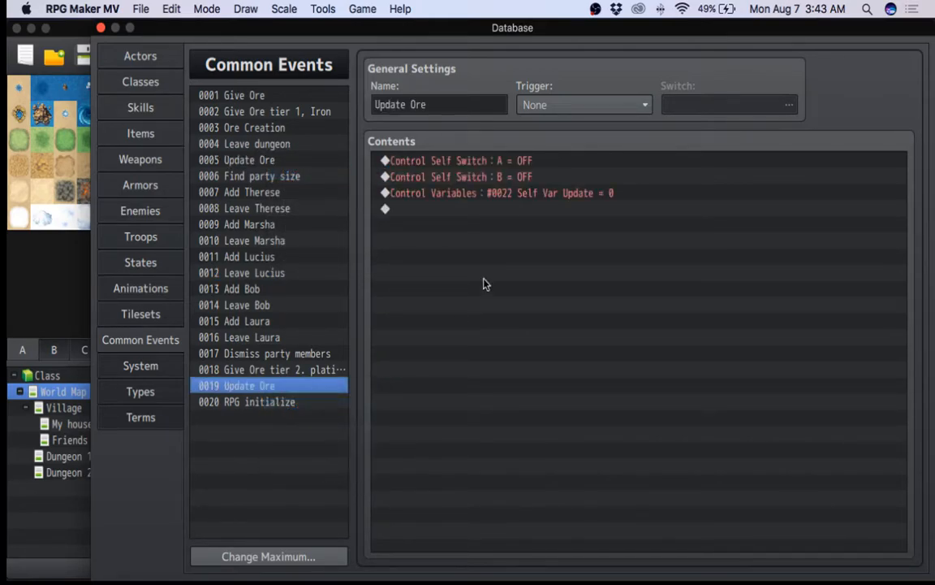
# - Delete the Self Switch B command from common event 0019, rename it Update Enemy, and confirm the database
pyautogui.rightClick(489, 178)
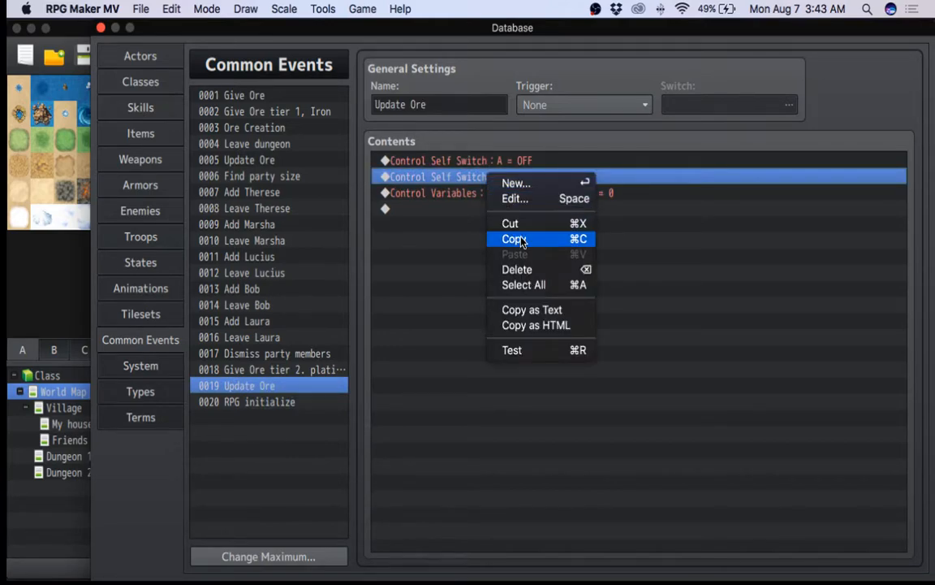
pyautogui.click(526, 269)
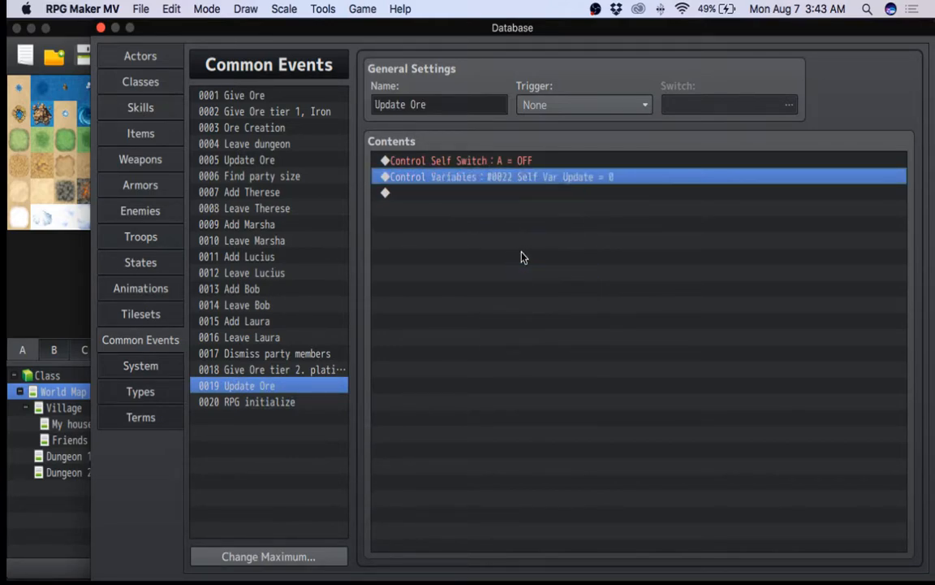
pyautogui.click(418, 104)
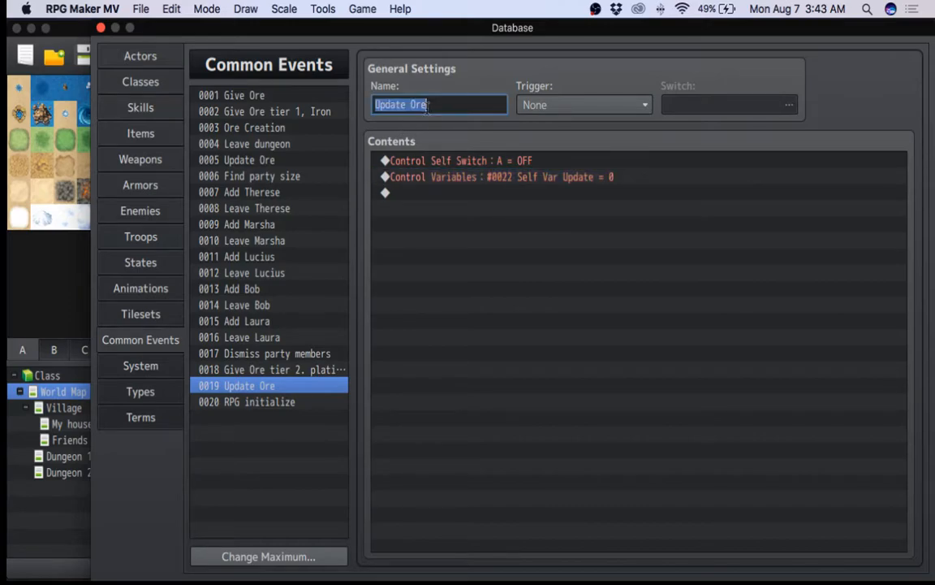
pyautogui.doubleClick(418, 104)
pyautogui.write('E')
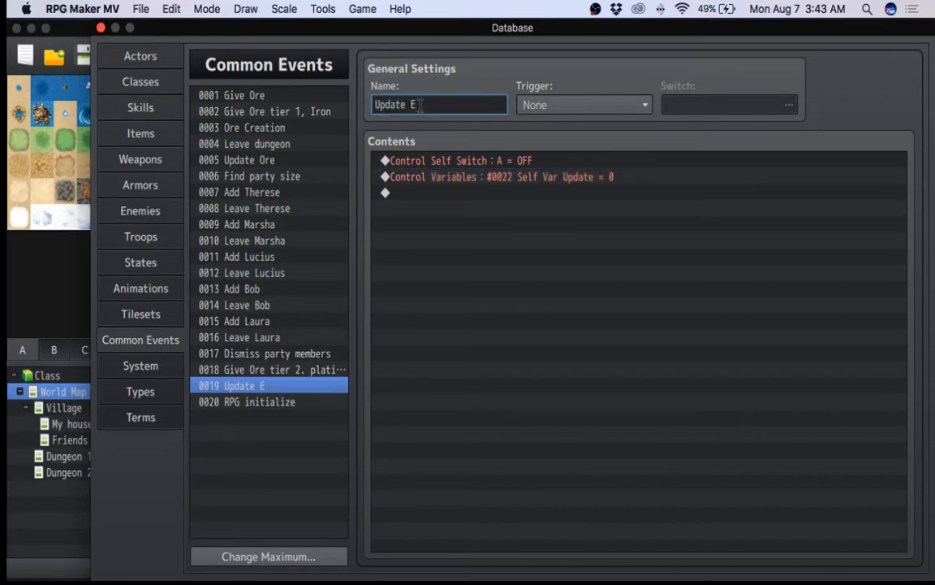
pyautogui.write('nemy')
pyautogui.click(502, 179)
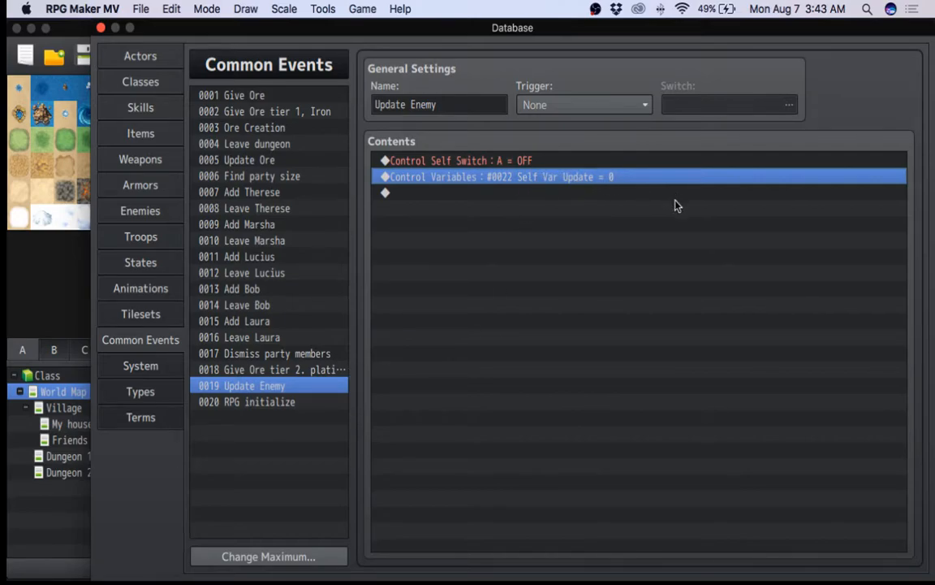
pyautogui.click(744, 581)
# - Open the Visible enemy event on the World Map and compare the contents and settings of its three pages
pyautogui.rightClick(392, 378)
pyautogui.click(415, 367)
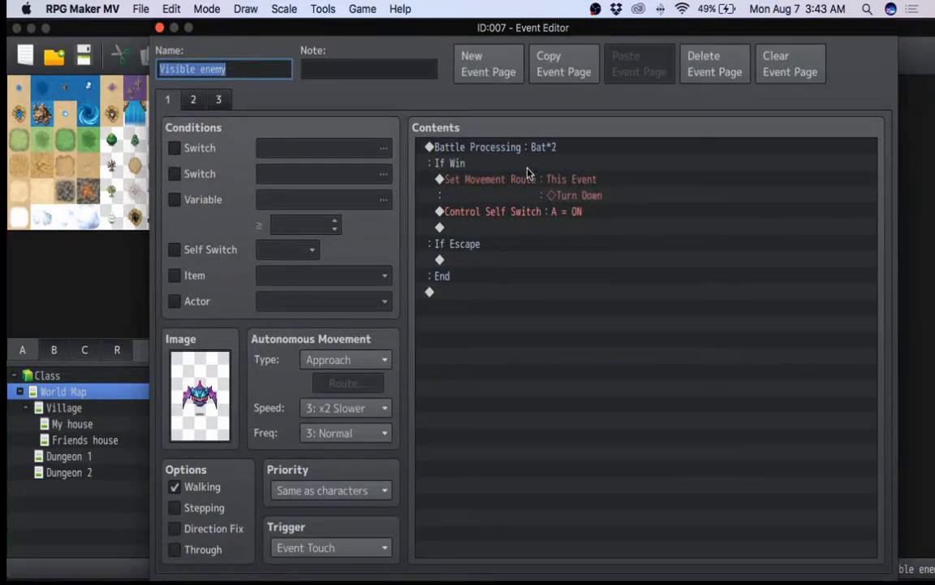
pyautogui.click(194, 100)
pyautogui.click(169, 100)
pyautogui.click(192, 100)
pyautogui.click(169, 101)
pyautogui.click(193, 100)
pyautogui.click(219, 100)
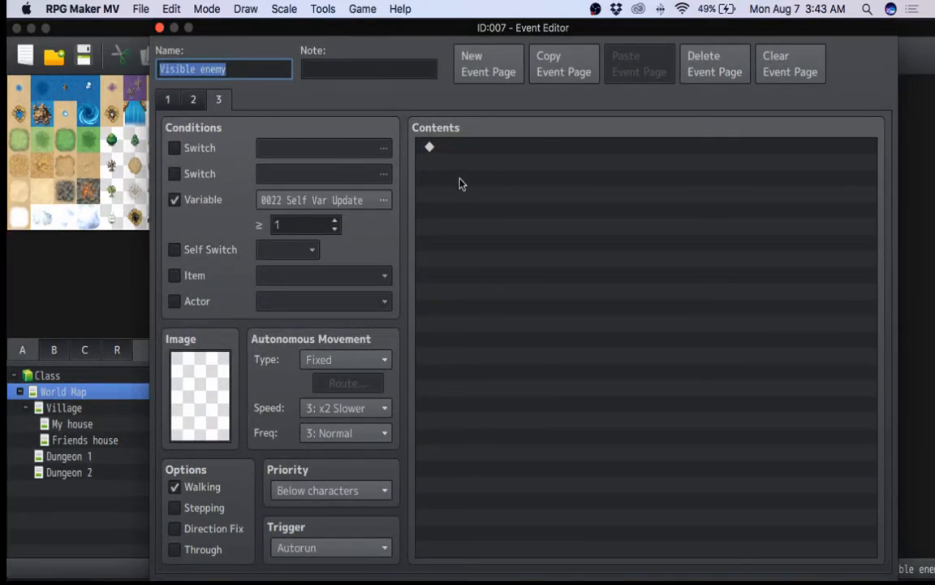
# - Add a call to the Update Enemy common event on page 3 and turn off that page's Walking option
pyautogui.doubleClick(449, 149)
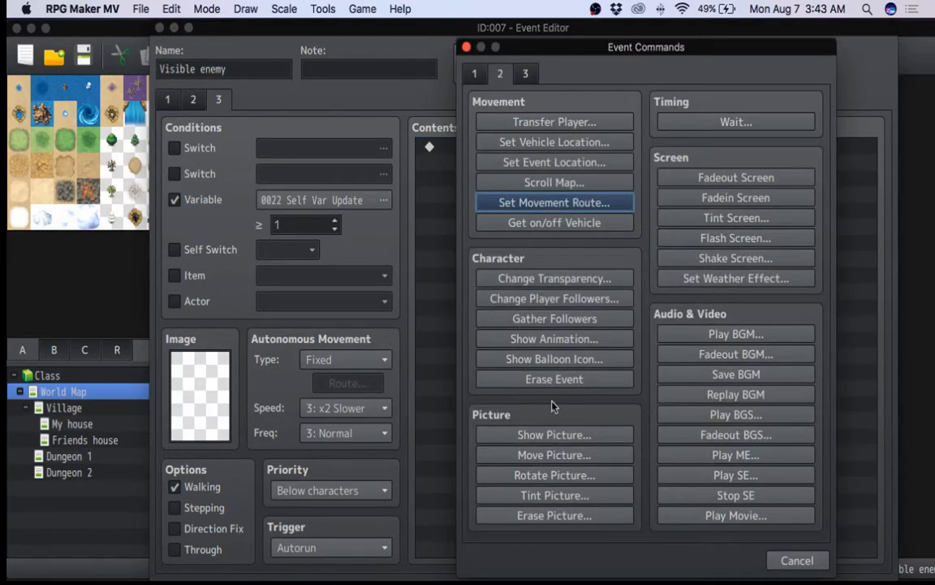
pyautogui.click(477, 75)
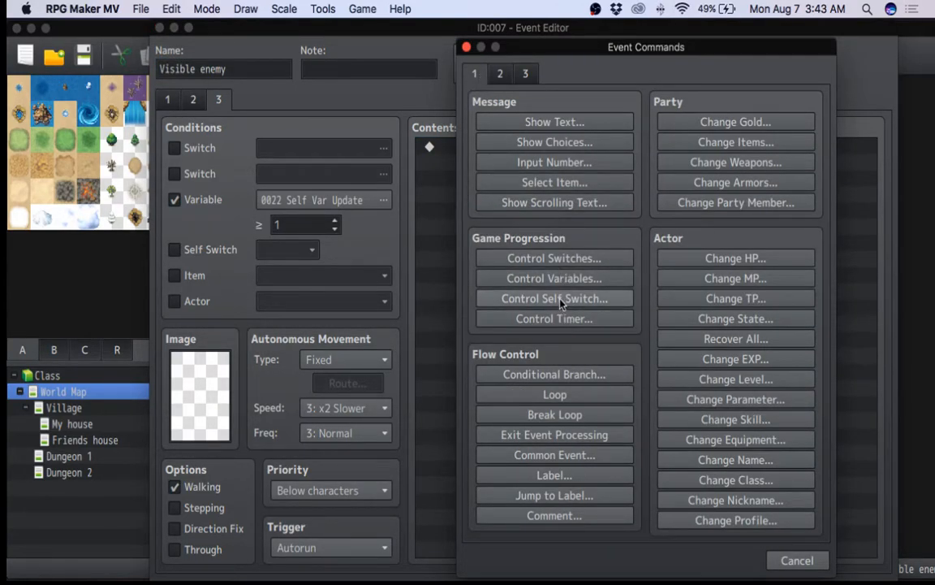
pyautogui.click(554, 454)
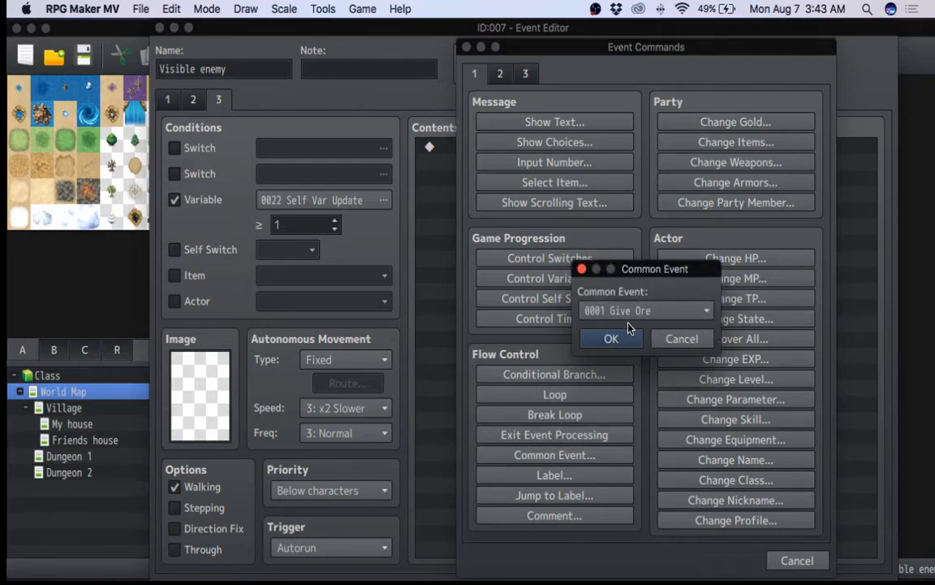
pyautogui.click(641, 307)
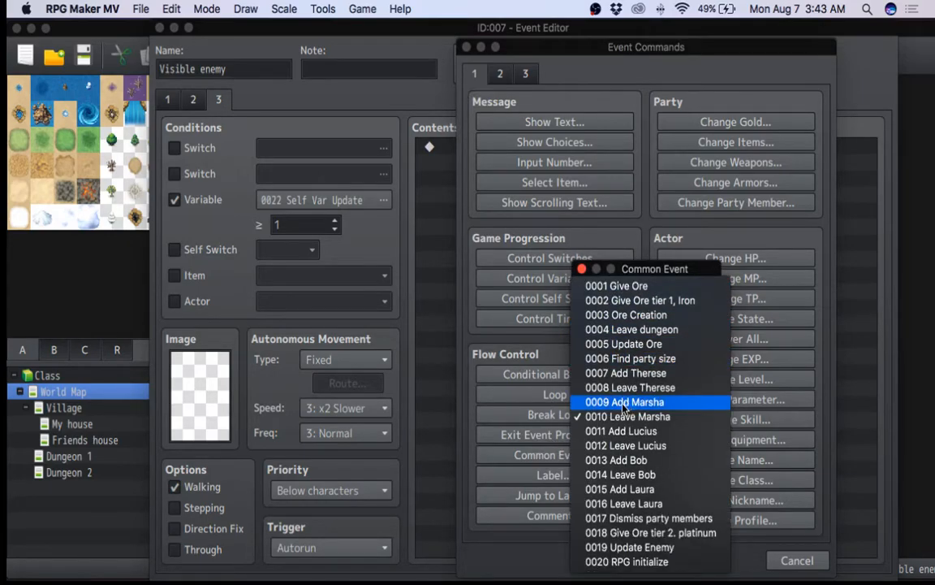
pyautogui.click(626, 547)
pyautogui.click(609, 339)
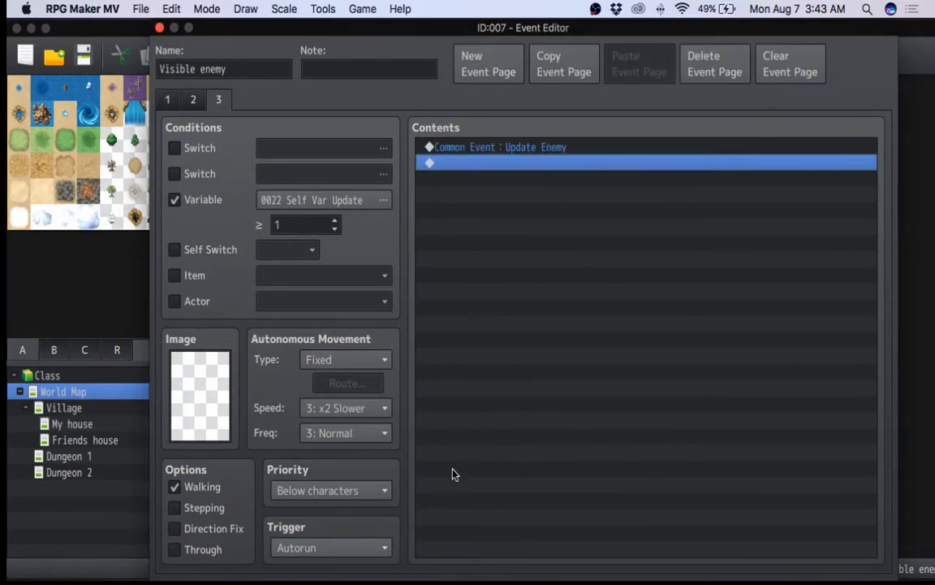
pyautogui.click(203, 489)
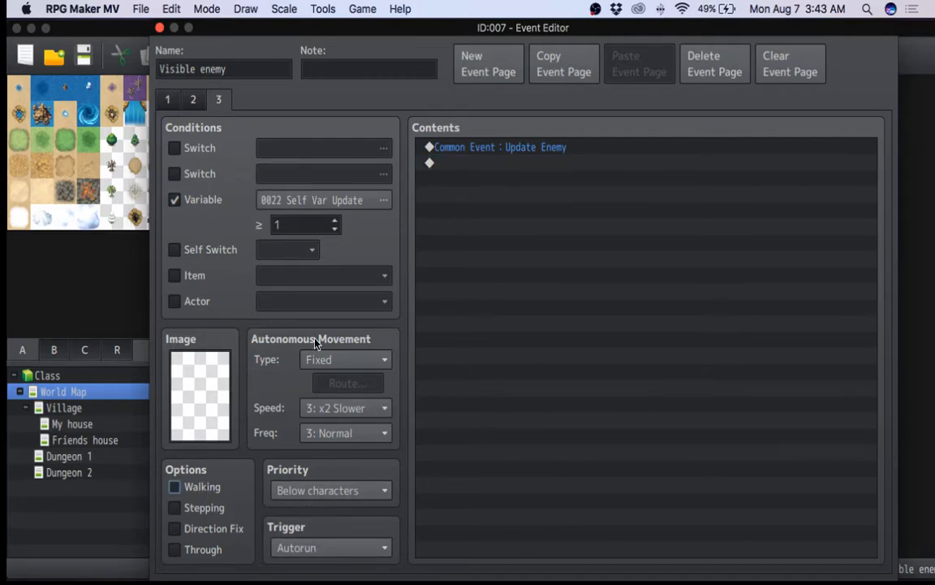
# - Review the variable condition, options, triggers and commands across the three pages of the Visible enemy event
pyautogui.doubleClick(288, 224)
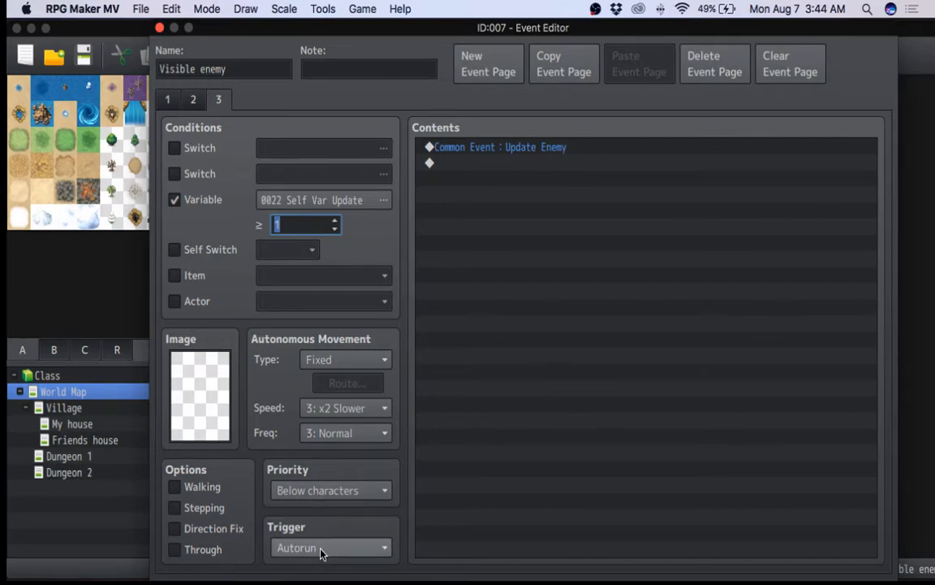
pyautogui.click(167, 101)
pyautogui.click(192, 99)
pyautogui.click(209, 99)
pyautogui.click(170, 102)
pyautogui.click(193, 100)
pyautogui.click(217, 101)
pyautogui.click(195, 104)
pyautogui.click(487, 169)
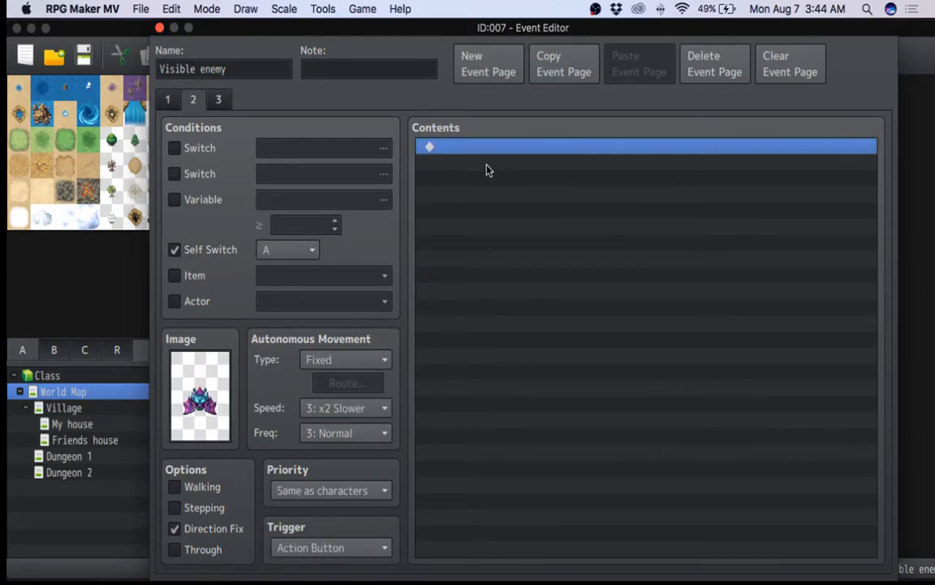
pyautogui.doubleClick(487, 168)
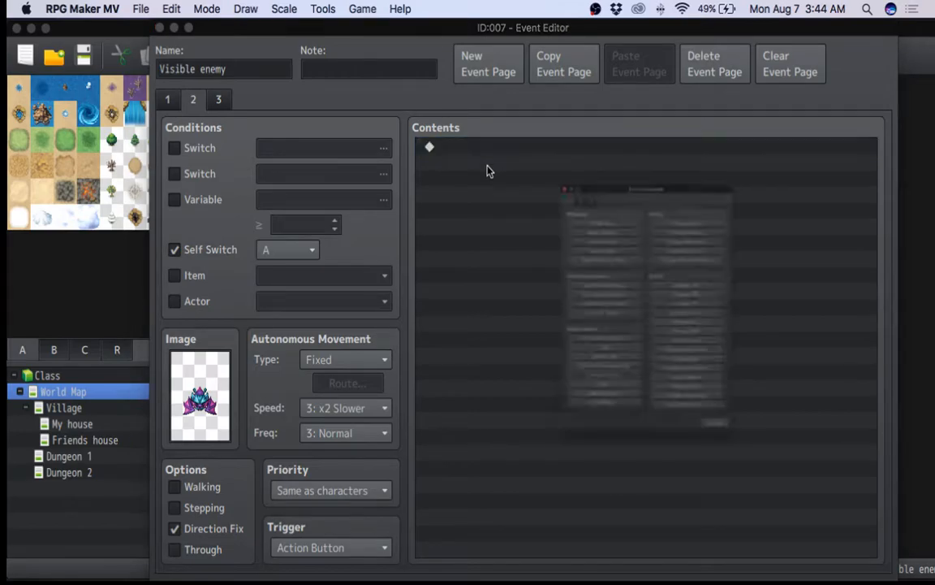
pyautogui.click(795, 559)
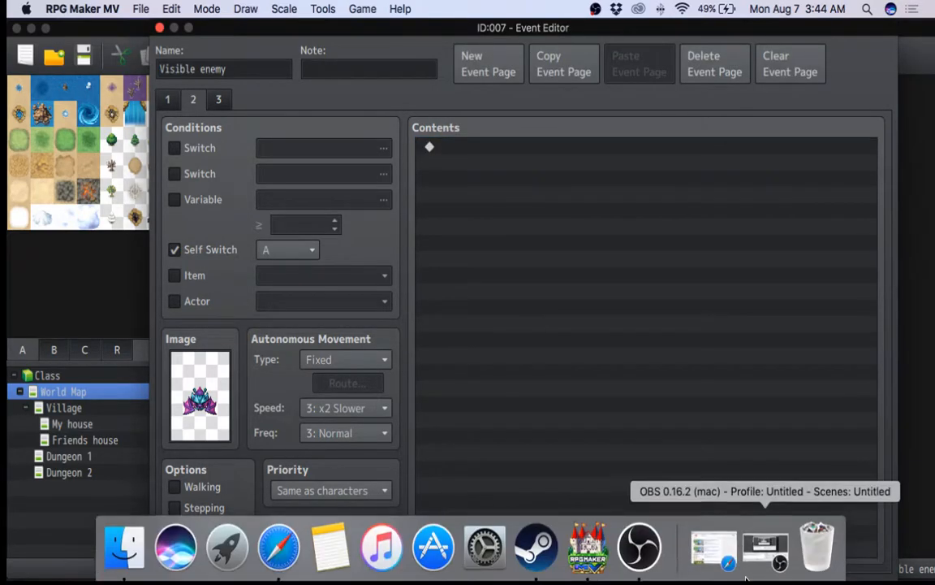
# - Confirm the Visible enemy event, and raise the maximum number of common events in the database to 25
pyautogui.click(711, 578)
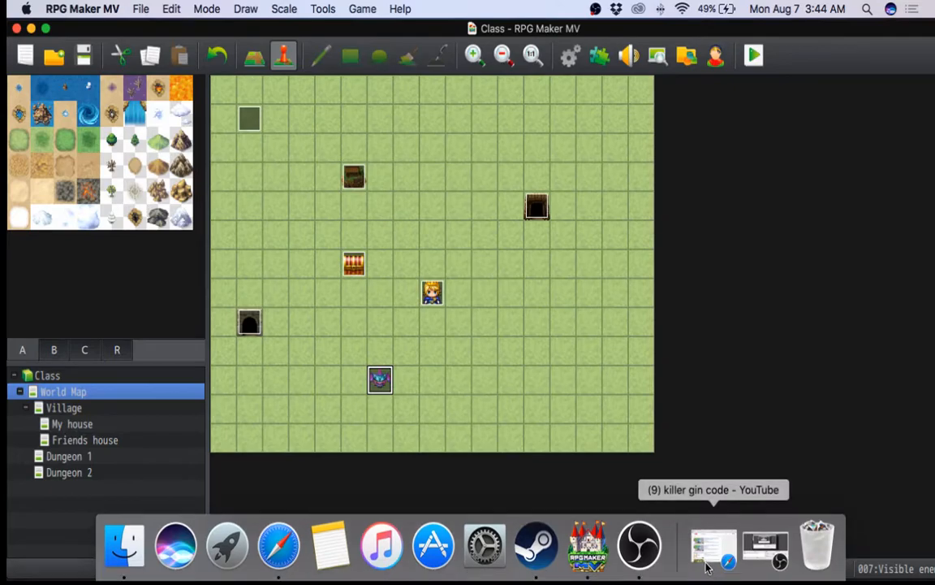
pyautogui.click(333, 11)
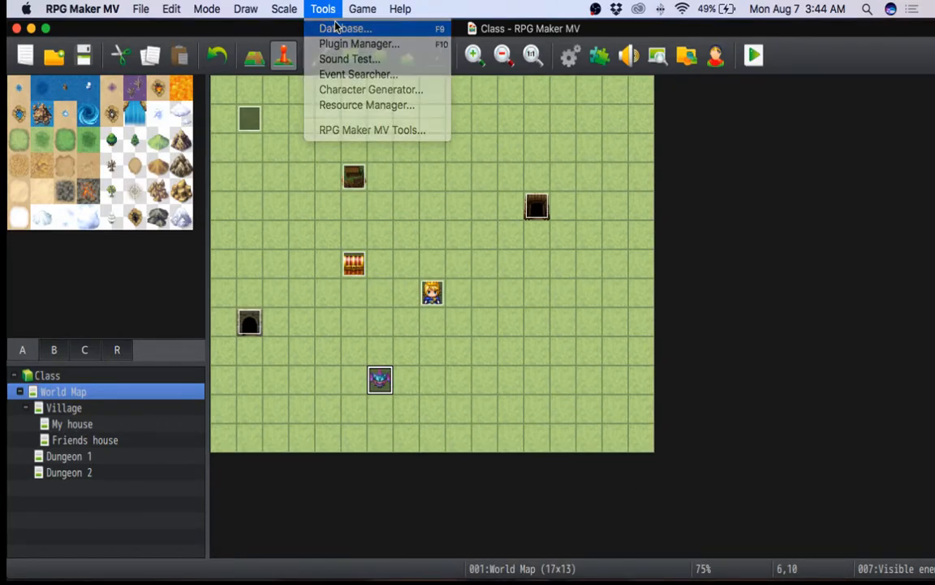
pyautogui.click(342, 29)
pyautogui.click(290, 559)
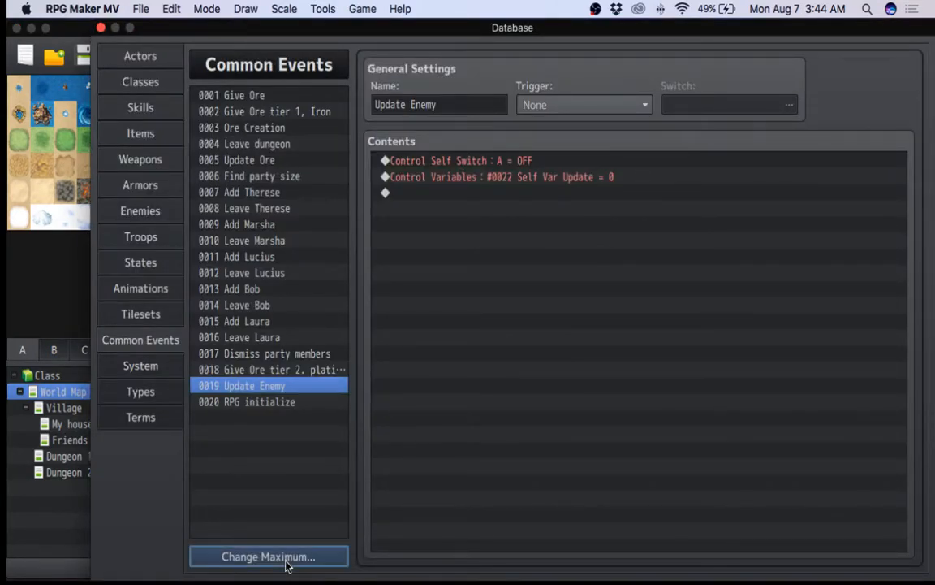
pyautogui.click(229, 533)
pyautogui.moveTo(222, 539); pyautogui.dragTo(208, 540)
pyautogui.write('25')
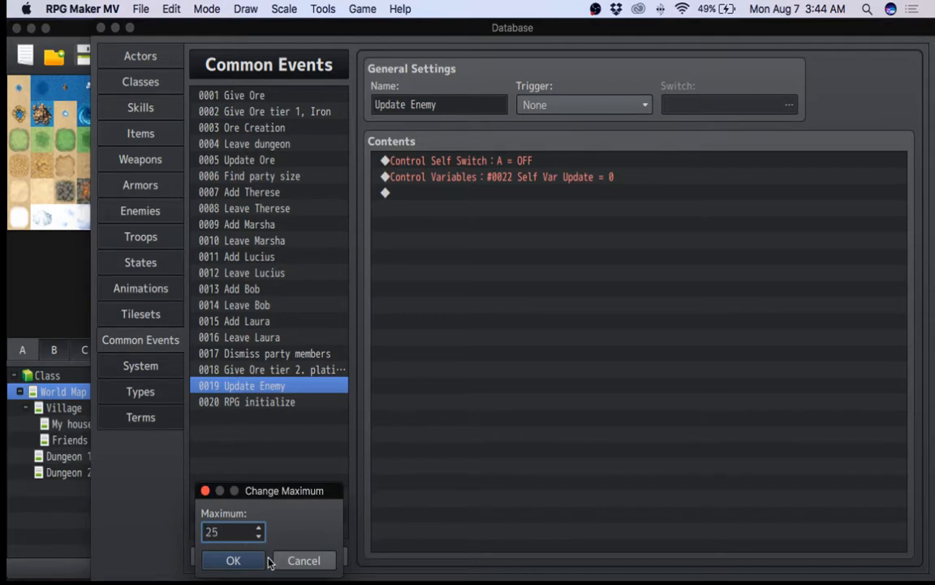
pyautogui.click(255, 559)
# - Name common event 0021 Dead enemy
pyautogui.click(272, 417)
pyautogui.click(432, 107)
pyautogui.write('Dead')
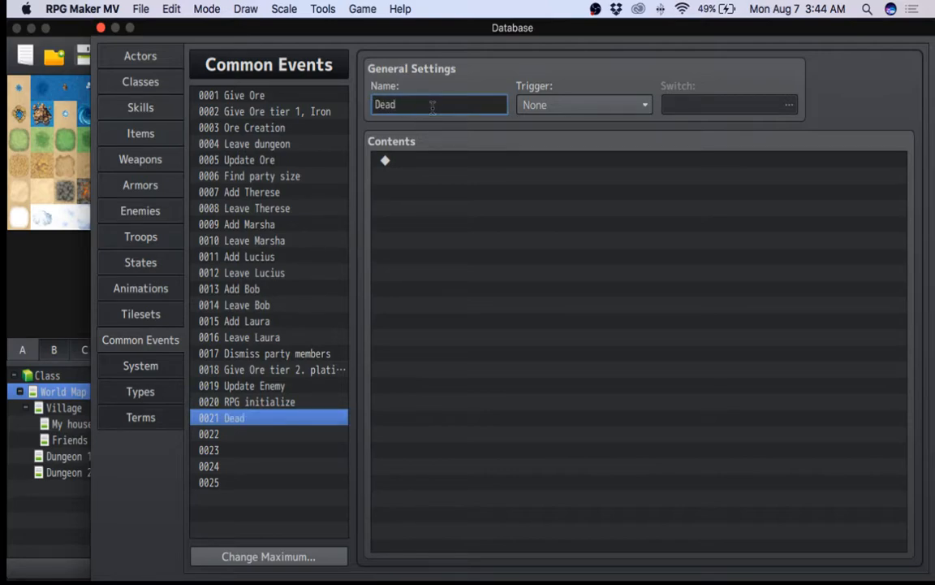
pyautogui.write(' enemy')
# - Add a Show Text command reading "dead enemy" to the Dead enemy common event and confirm the database
pyautogui.doubleClick(418, 215)
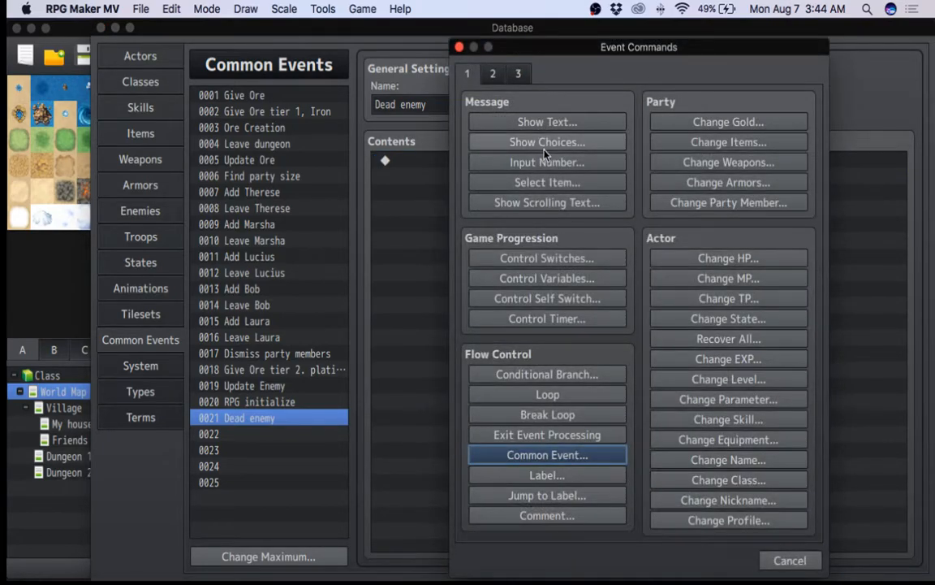
pyautogui.write('de')
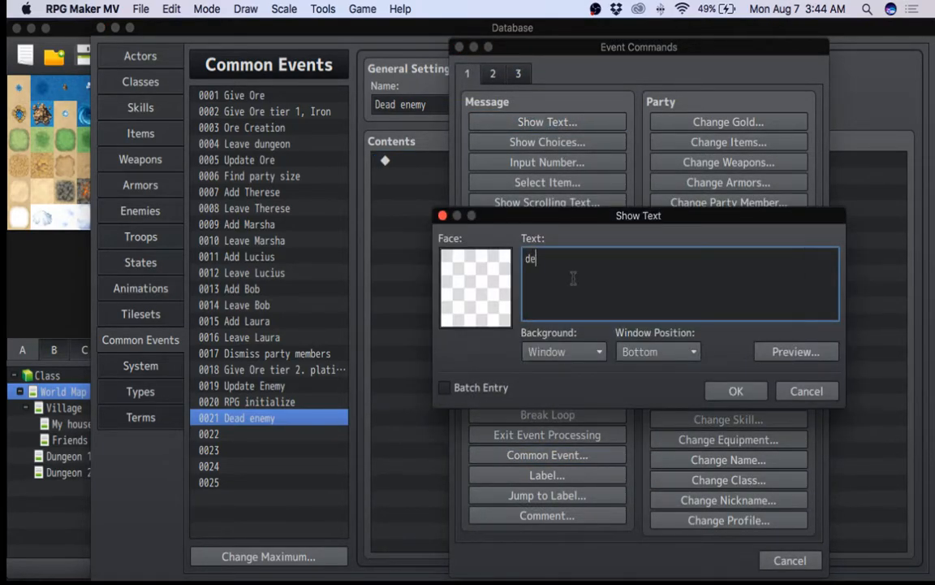
pyautogui.write('ad enemy')
pyautogui.click(719, 388)
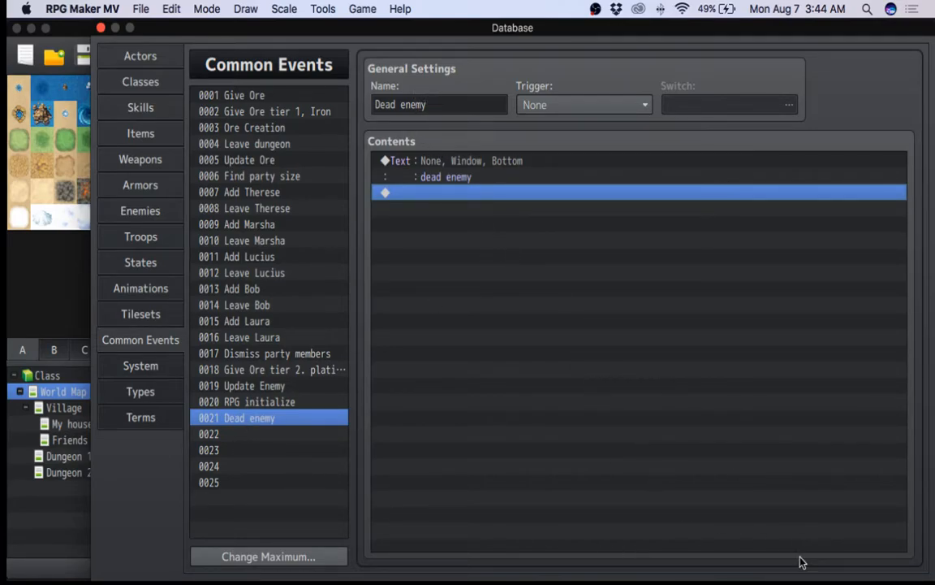
pyautogui.click(786, 576)
# - On page 2 of the World Map's Visible enemy event, set the priority to Same as characters
pyautogui.rightClick(379, 375)
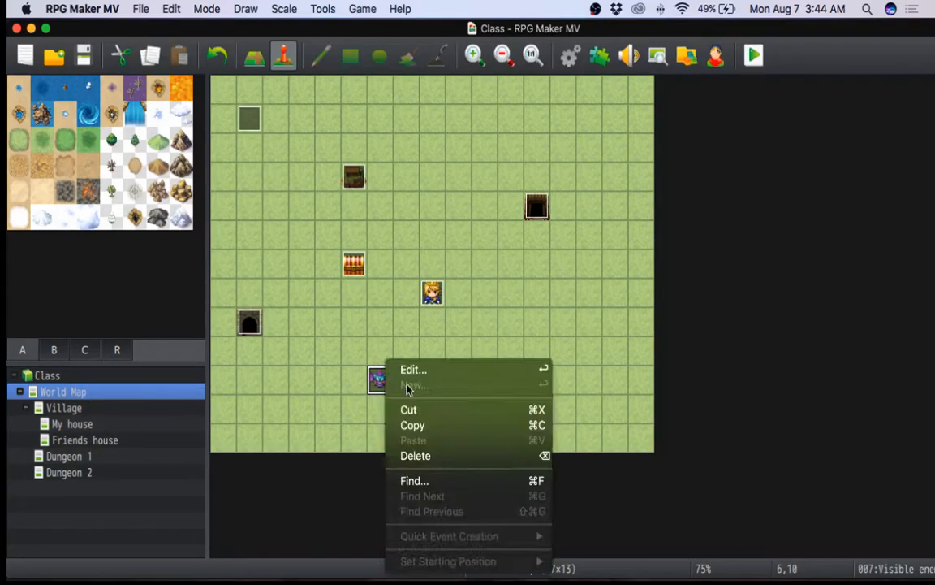
pyautogui.click(438, 372)
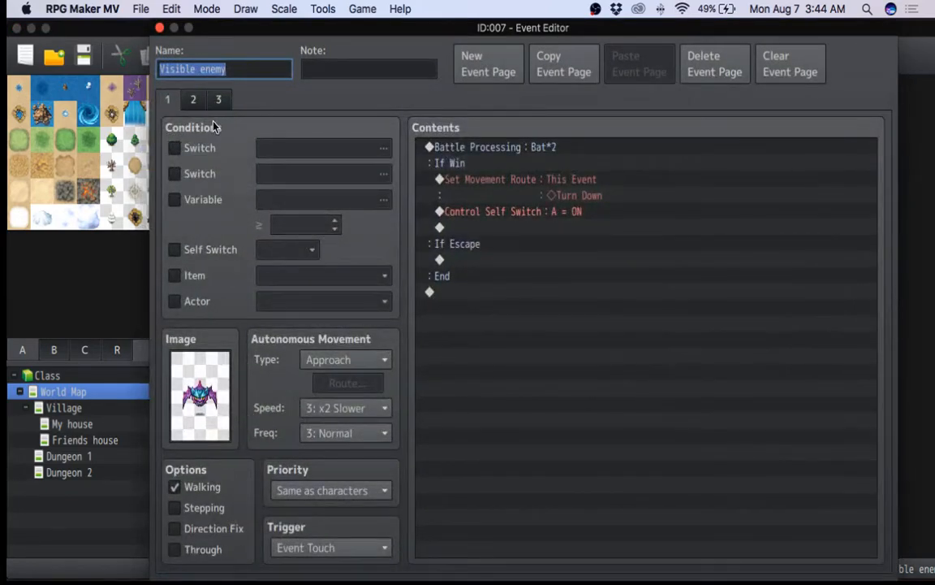
pyautogui.click(193, 100)
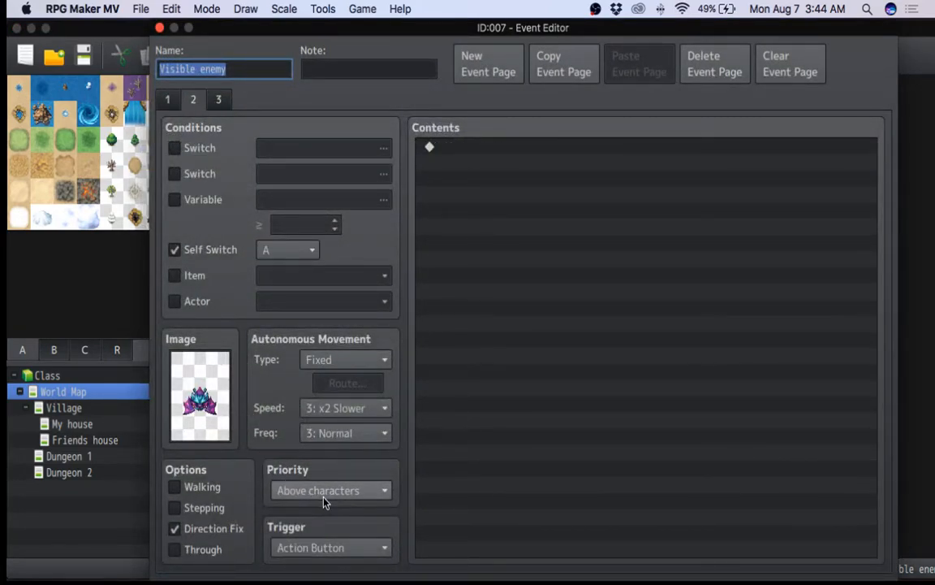
pyautogui.scroll(1, 329, 496)
pyautogui.scroll(1, 331, 501)
pyautogui.scroll(-1, 332, 501)
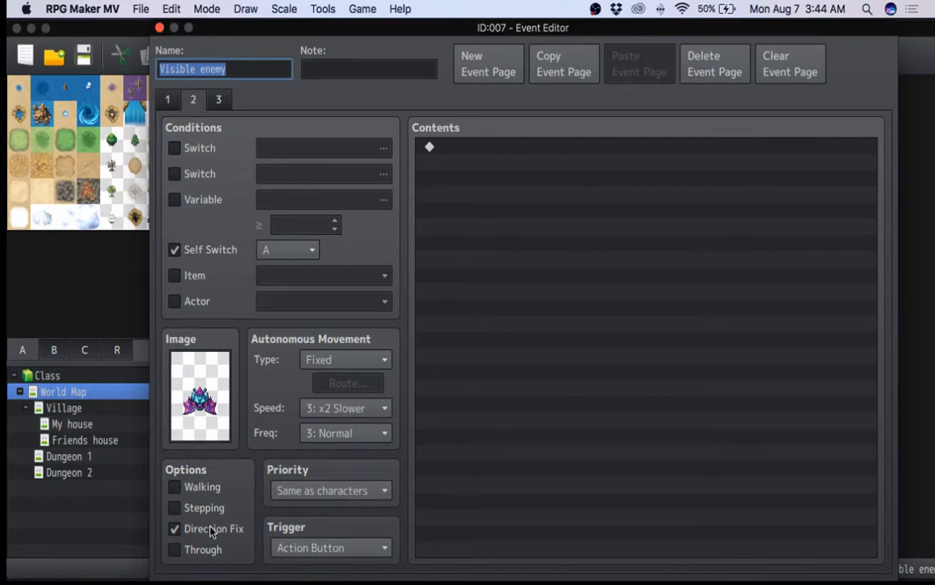
# - Add a call to common event 0021 Dead enemy on page 2, and confirm the Visible enemy event with its changes kept
pyautogui.doubleClick(501, 309)
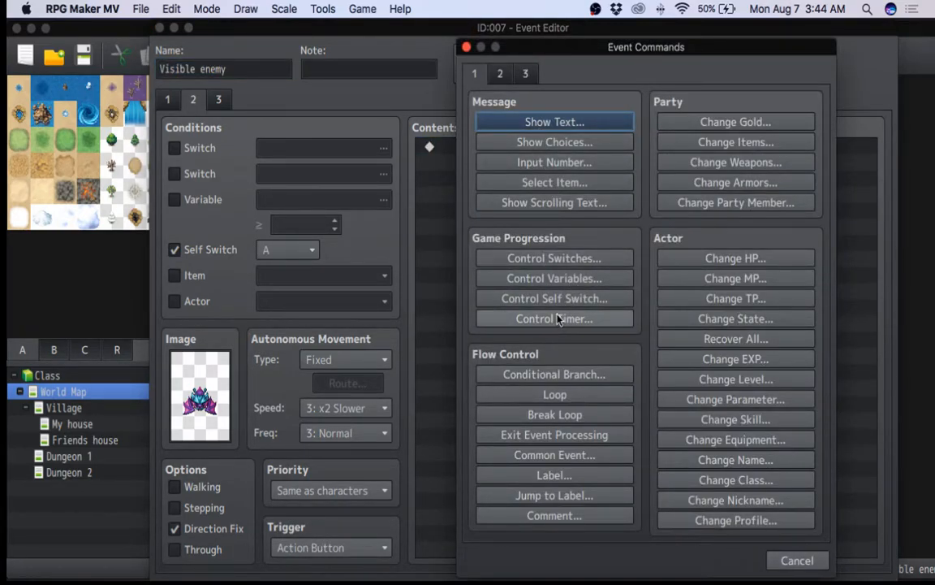
pyautogui.click(558, 451)
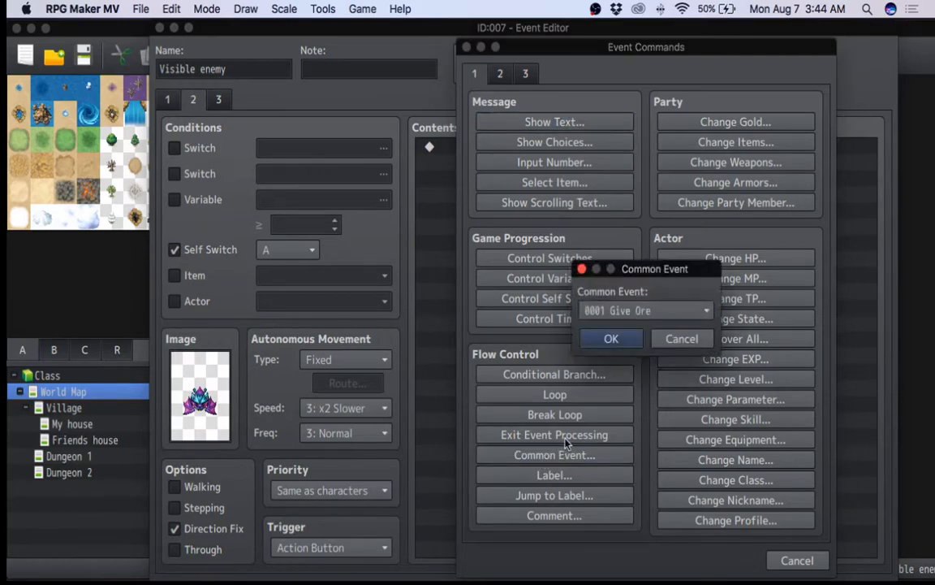
pyautogui.scroll(-1, 630, 317)
pyautogui.click(629, 316)
pyautogui.scroll(-5, 641, 398)
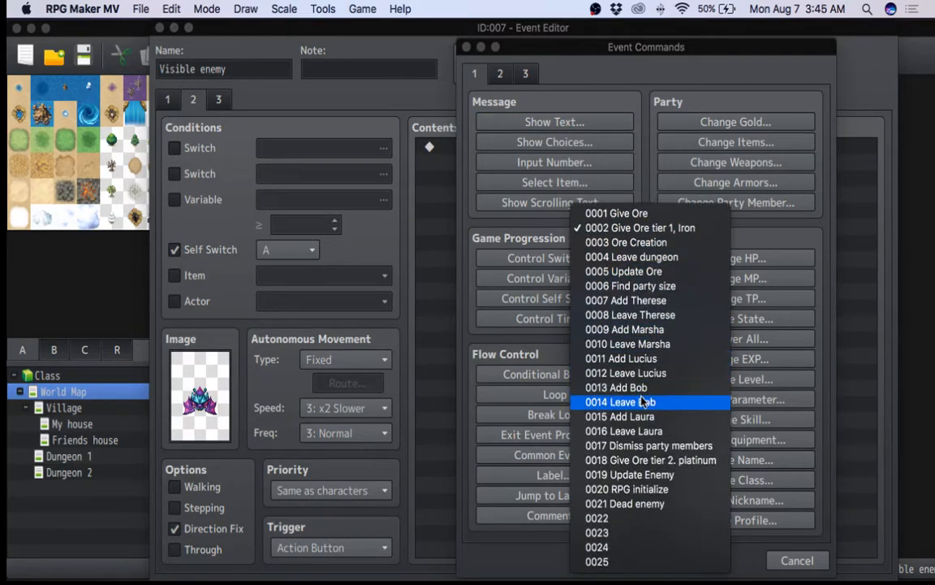
pyautogui.click(654, 503)
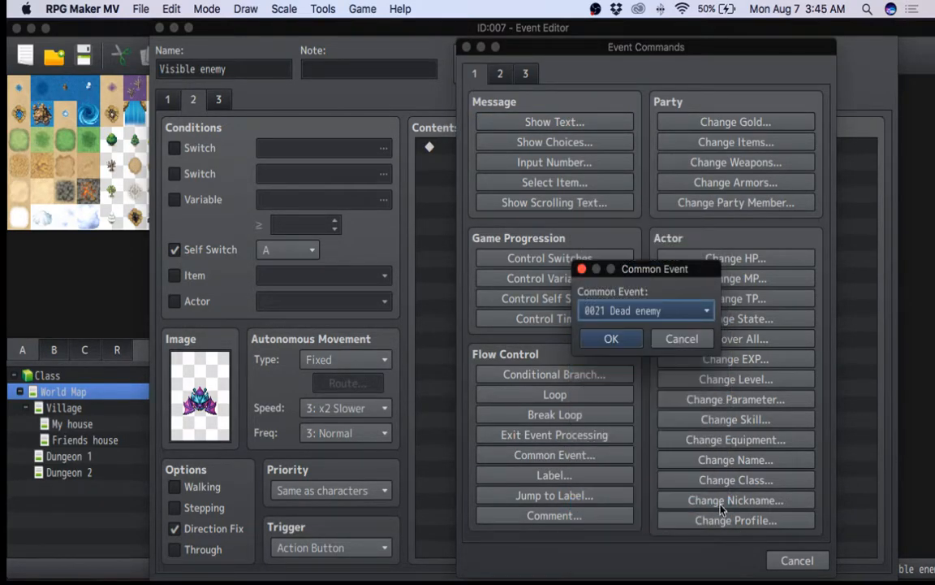
pyautogui.click(617, 344)
pyautogui.press('Escape')
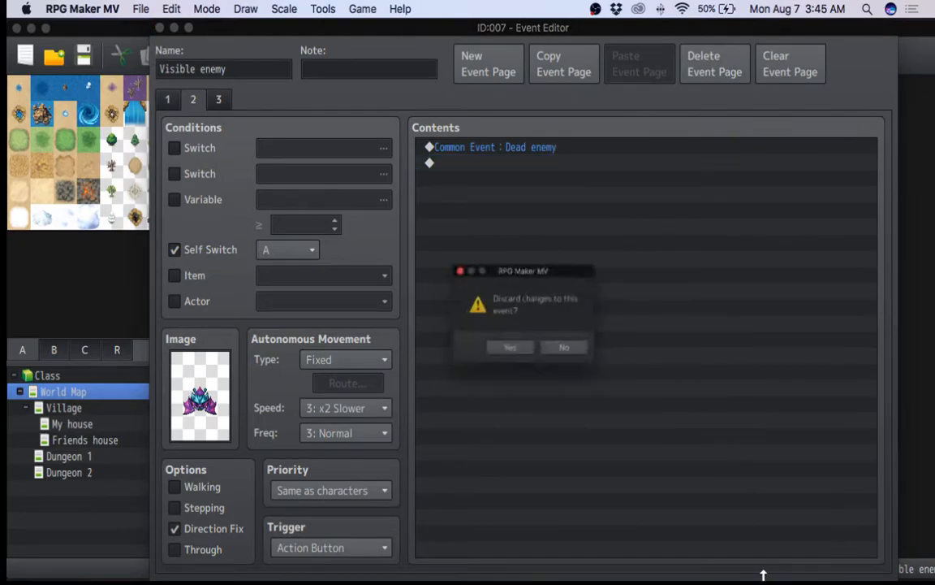
pyautogui.click(576, 359)
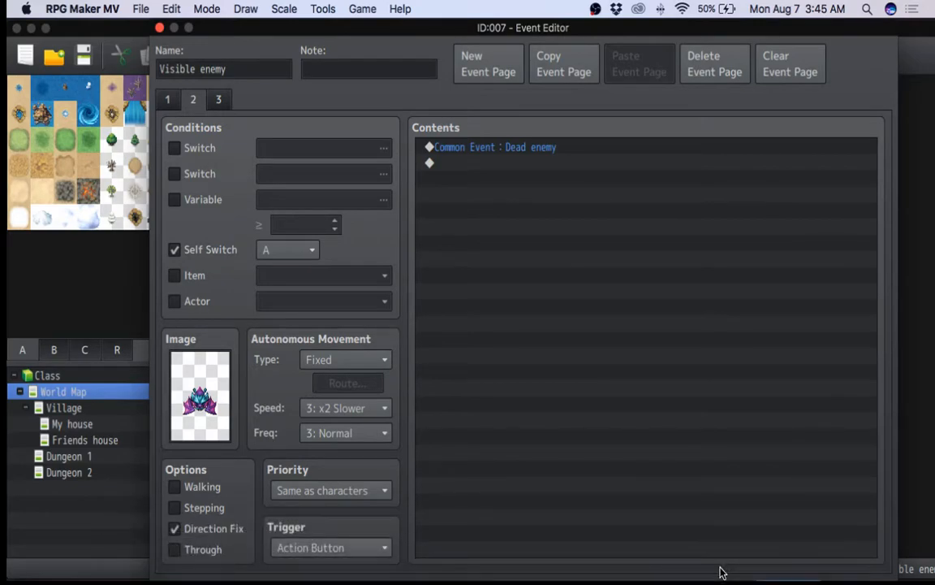
pyautogui.click(714, 574)
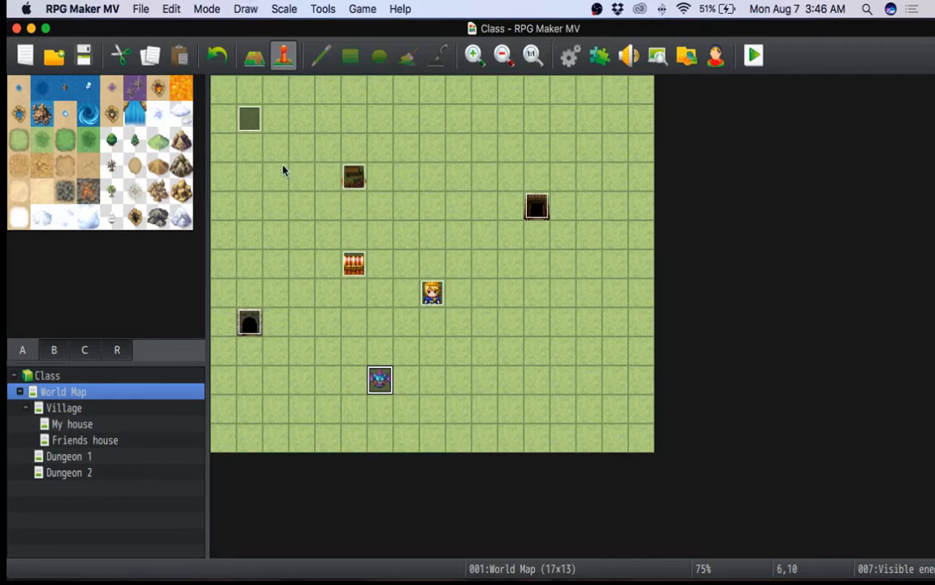
# - Copy the first SelfVariable plugin command, the one for Event 8, from the Map Autorun event on the Village map and close the event
pyautogui.click(158, 410)
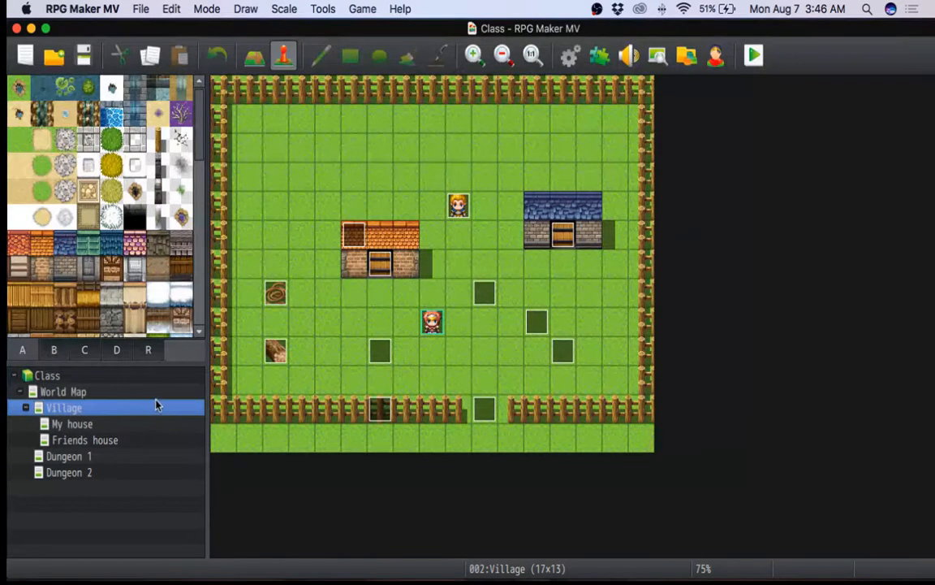
pyautogui.click(157, 392)
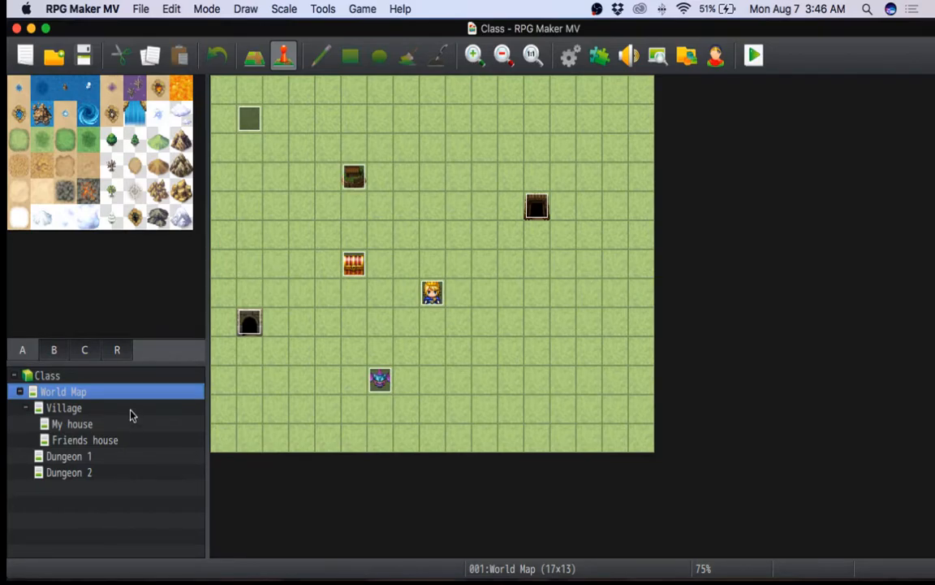
pyautogui.click(132, 411)
pyautogui.rightClick(382, 363)
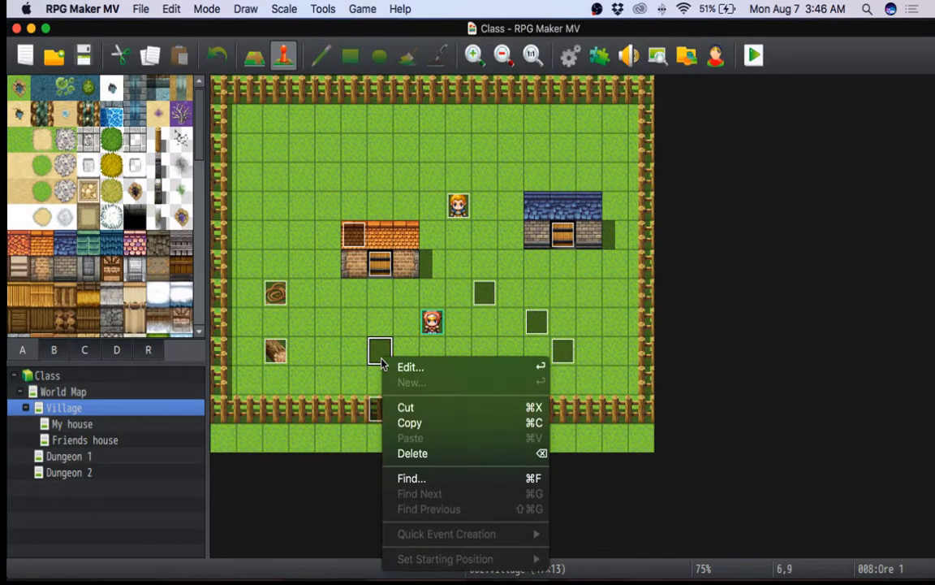
pyautogui.click(380, 410)
pyautogui.rightClick(380, 410)
pyautogui.click(422, 377)
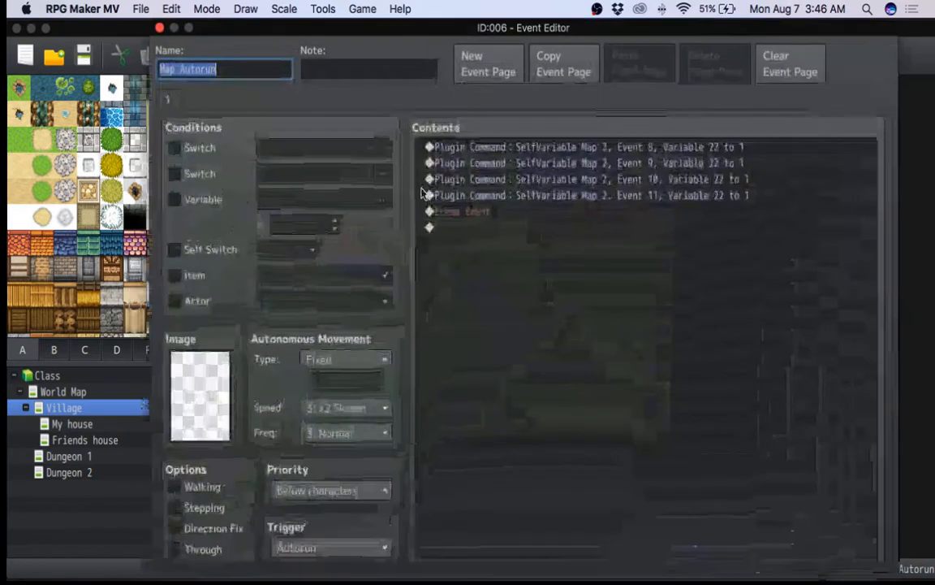
pyautogui.moveTo(230, 36); pyautogui.dragTo(175, 29)
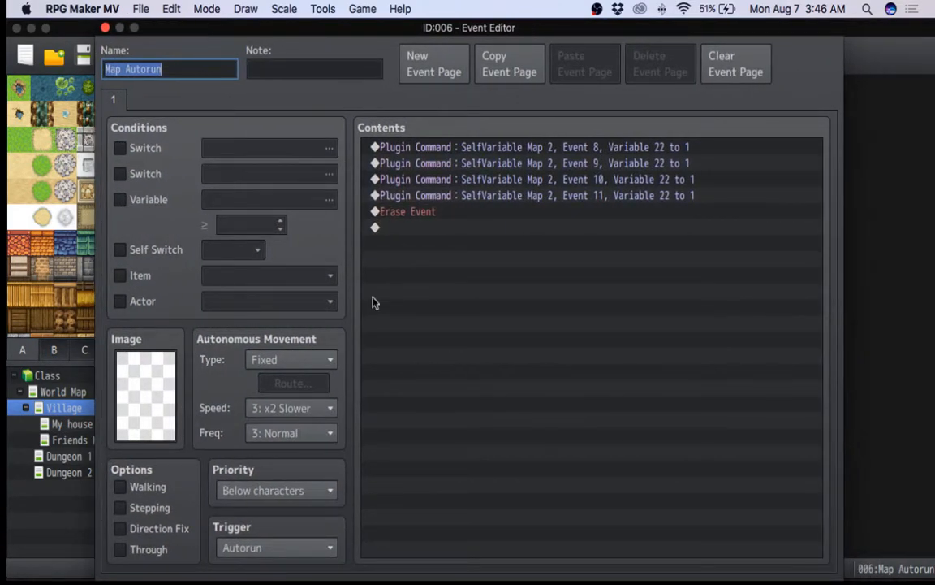
pyautogui.click(436, 150)
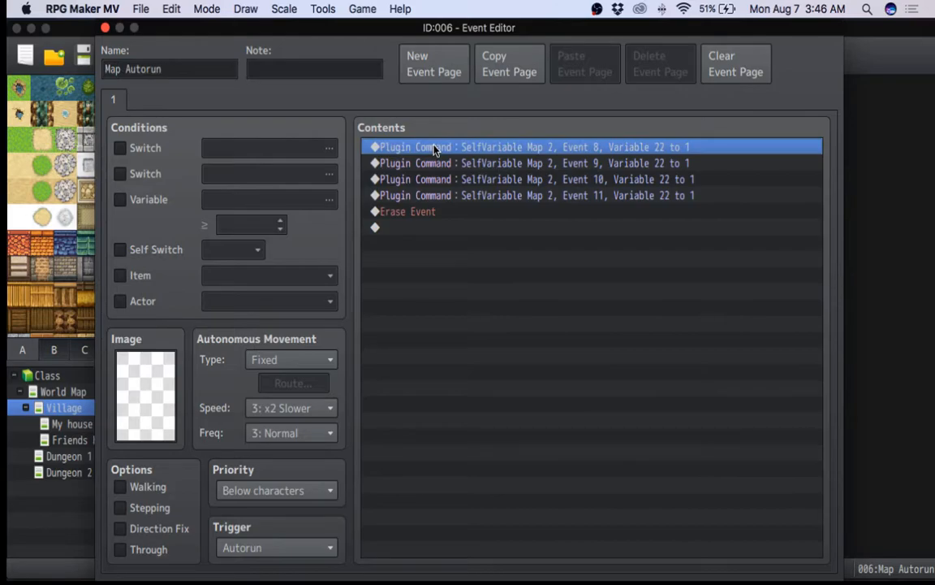
pyautogui.rightClick(435, 149)
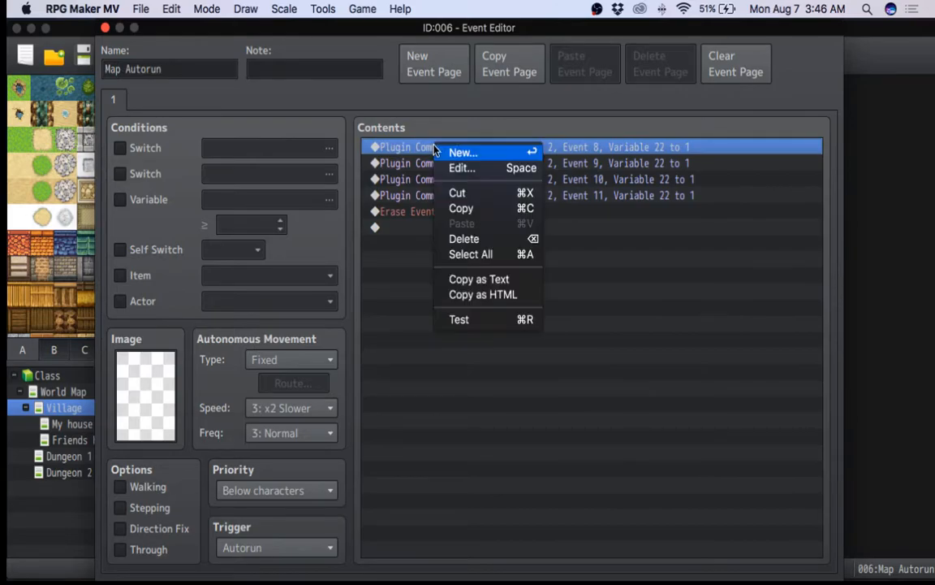
pyautogui.click(477, 208)
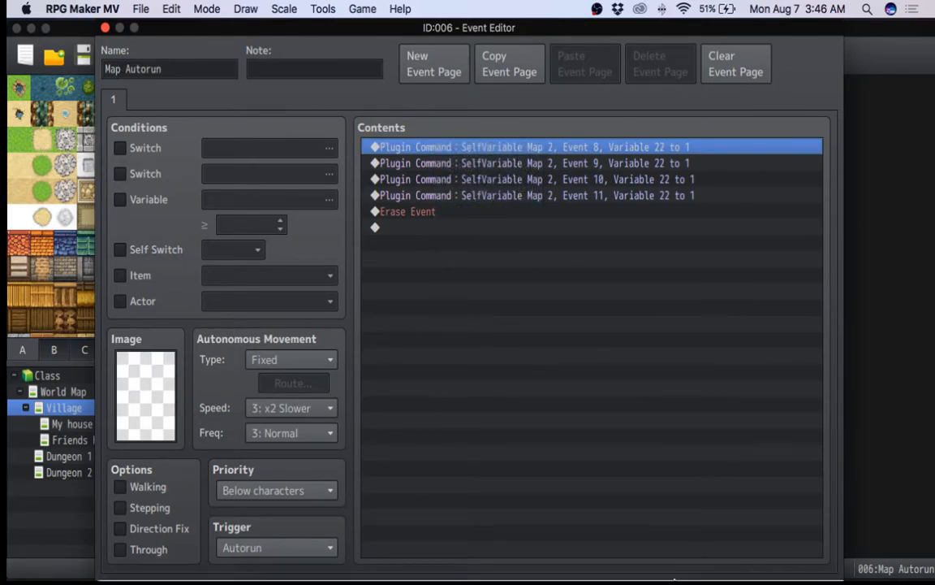
pyautogui.click(674, 578)
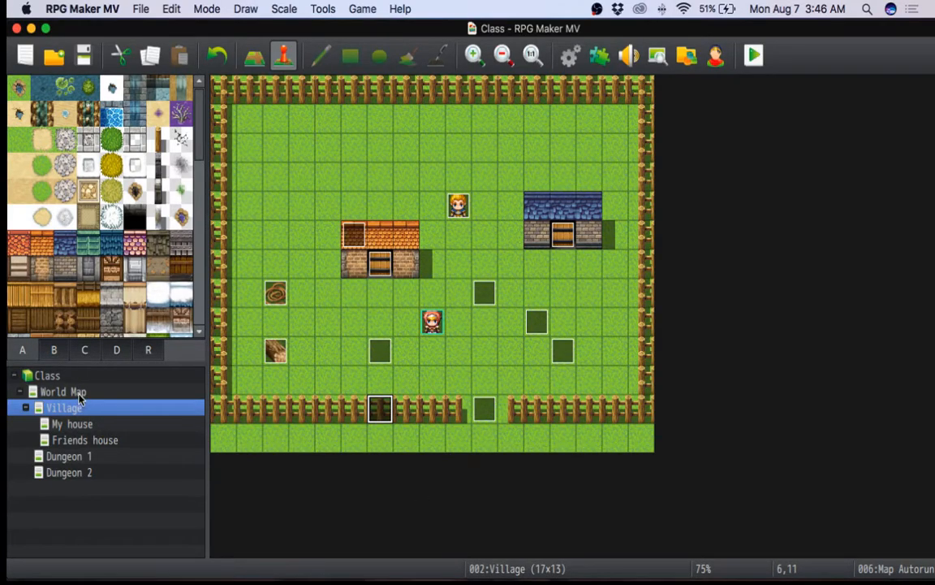
# - In the World Map's Game Update event, insert a comment reading "// enemies" above the Erase Event command
pyautogui.click(72, 392)
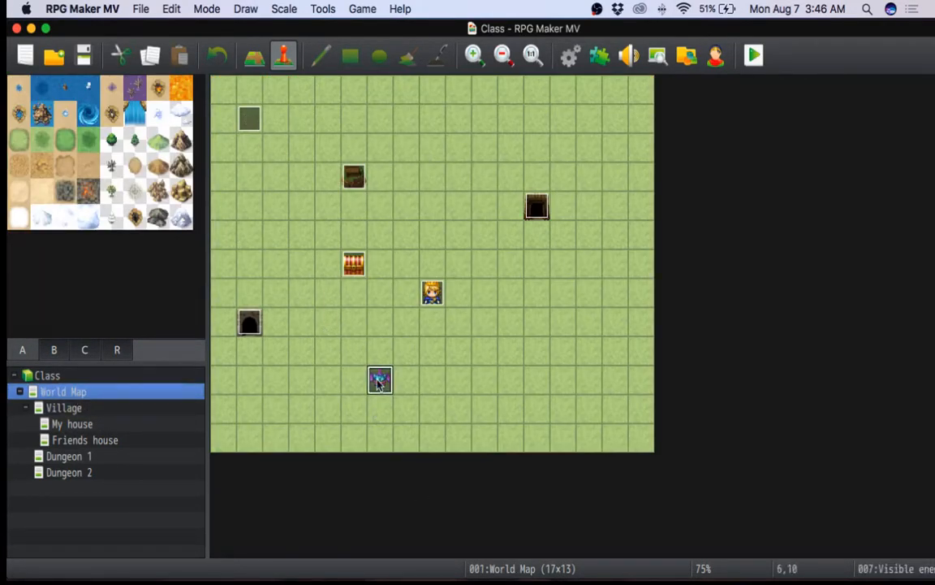
pyautogui.rightClick(249, 123)
pyautogui.click(261, 133)
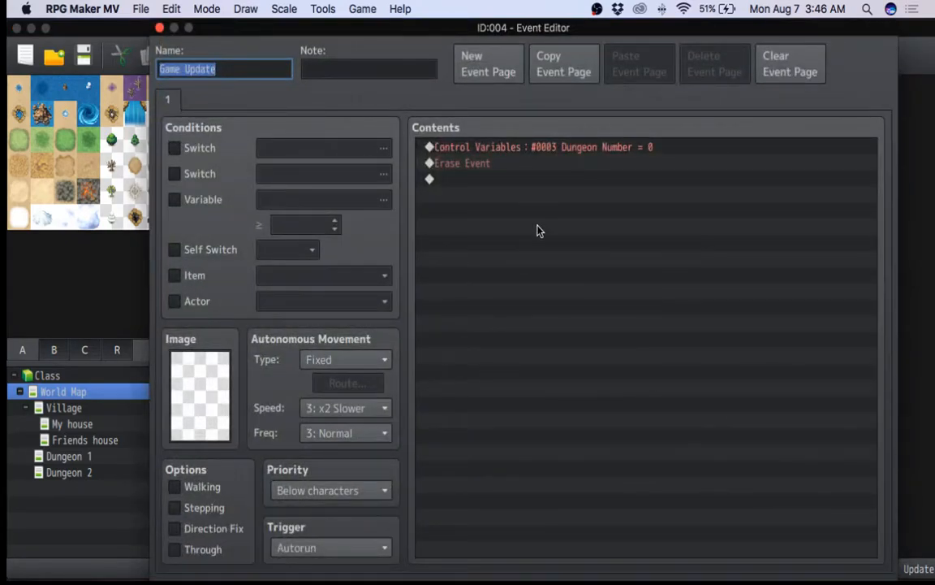
pyautogui.moveTo(577, 31); pyautogui.dragTo(483, 65)
pyautogui.click(372, 185)
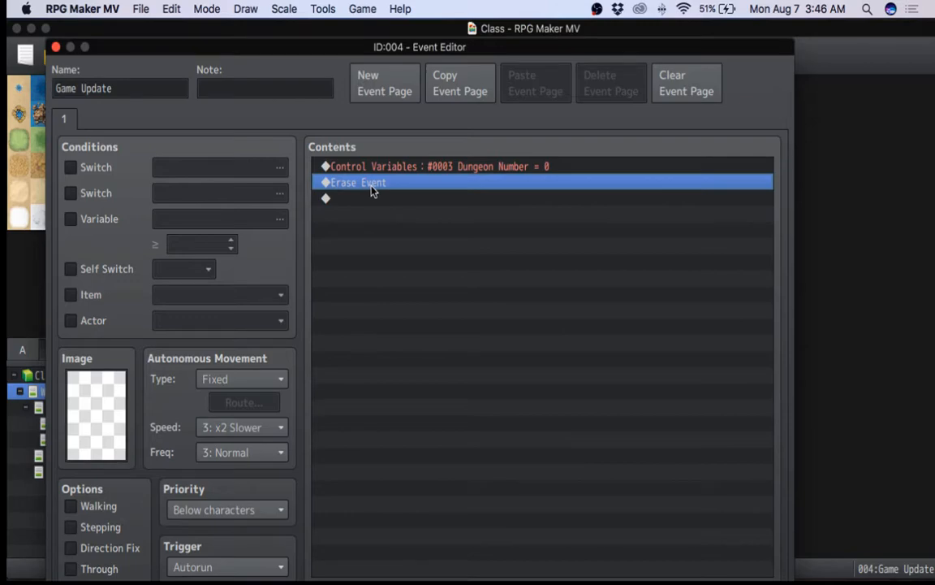
pyautogui.doubleClick(372, 186)
pyautogui.click(450, 516)
pyautogui.write('//')
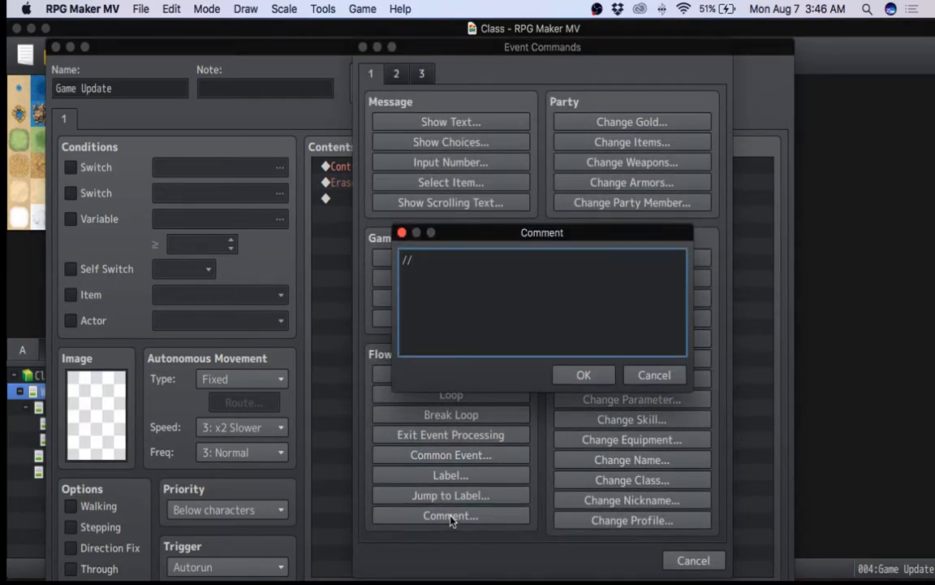
pyautogui.write(' enemies')
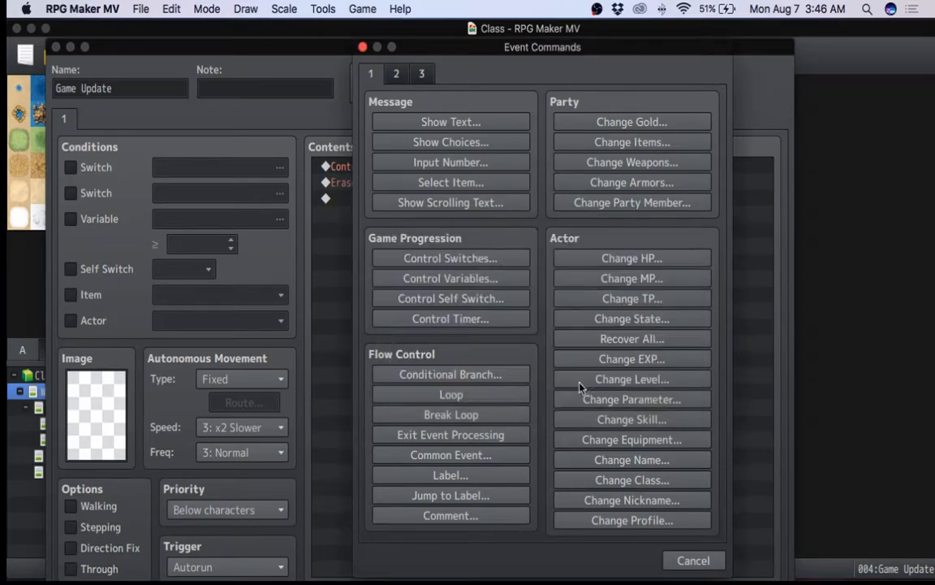
pyautogui.click(583, 376)
# - Paste the copied plugin command below the comment in Game Update and edit it to target Map 1, Event 7
pyautogui.rightClick(399, 204)
pyautogui.click(439, 276)
pyautogui.rightClick(438, 201)
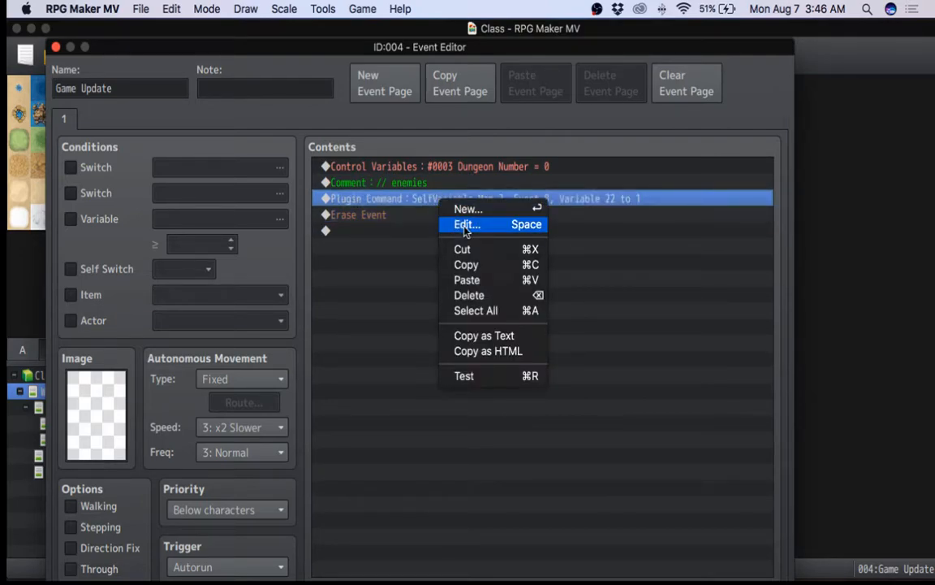
pyautogui.click(464, 223)
pyautogui.click(494, 354)
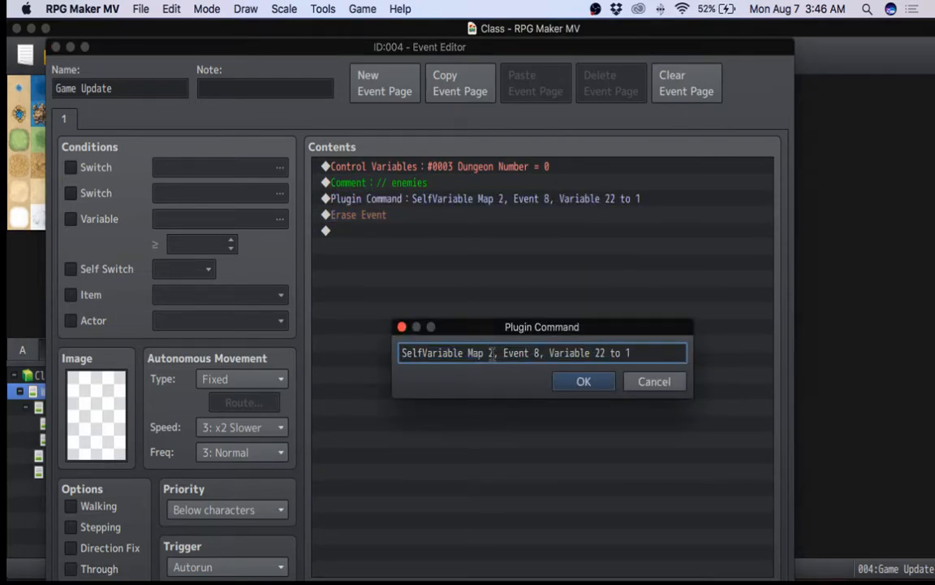
pyautogui.write('1')
pyautogui.press('BackSpace')
pyautogui.press('BackSpace')
pyautogui.write('1')
pyautogui.press('BackSpace')
pyautogui.write('7')
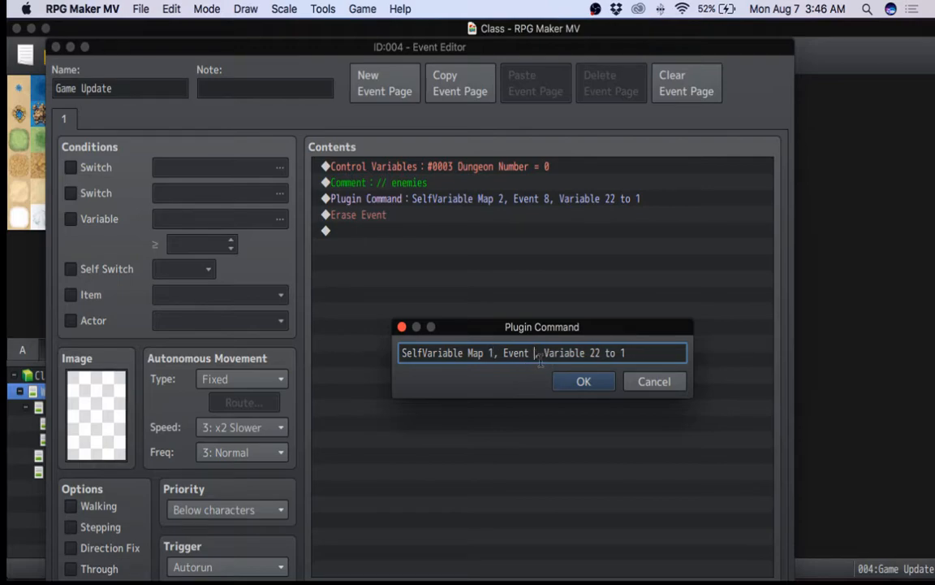
pyautogui.click(584, 383)
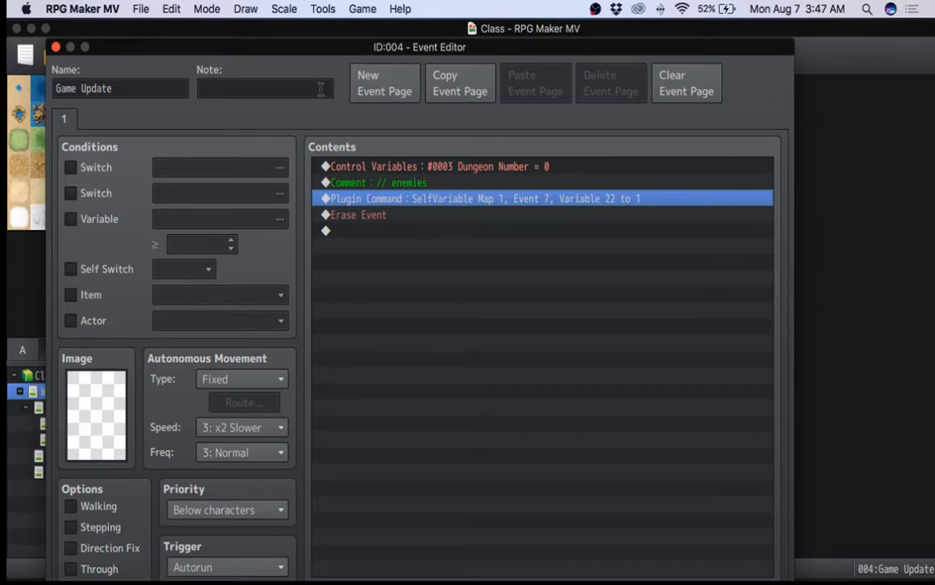
# - Confirm the Game Update event with its changes kept, and check the IDs of the Visible enemy and Game Update events on the map
pyautogui.moveTo(264, 58); pyautogui.dragTo(259, 38)
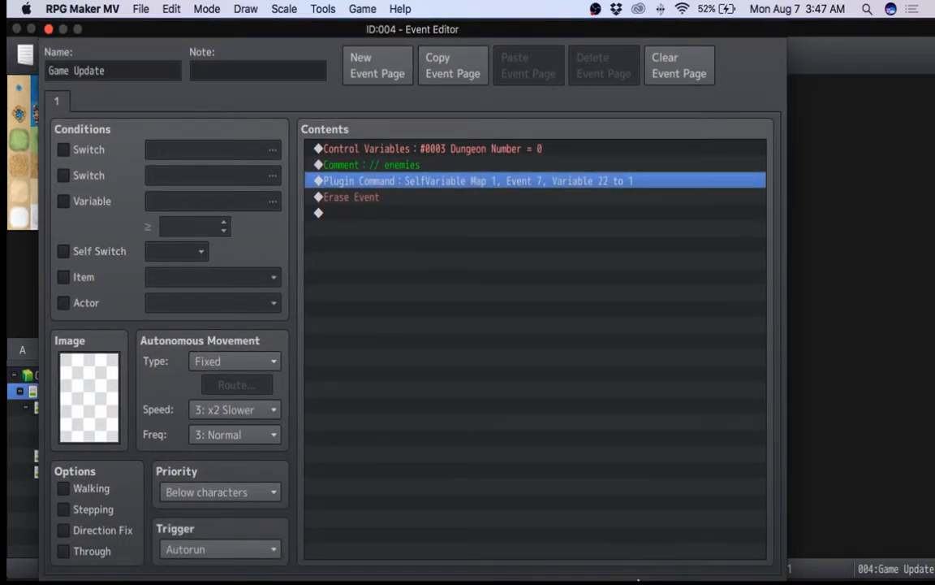
pyautogui.moveTo(339, 34); pyautogui.dragTo(336, 32)
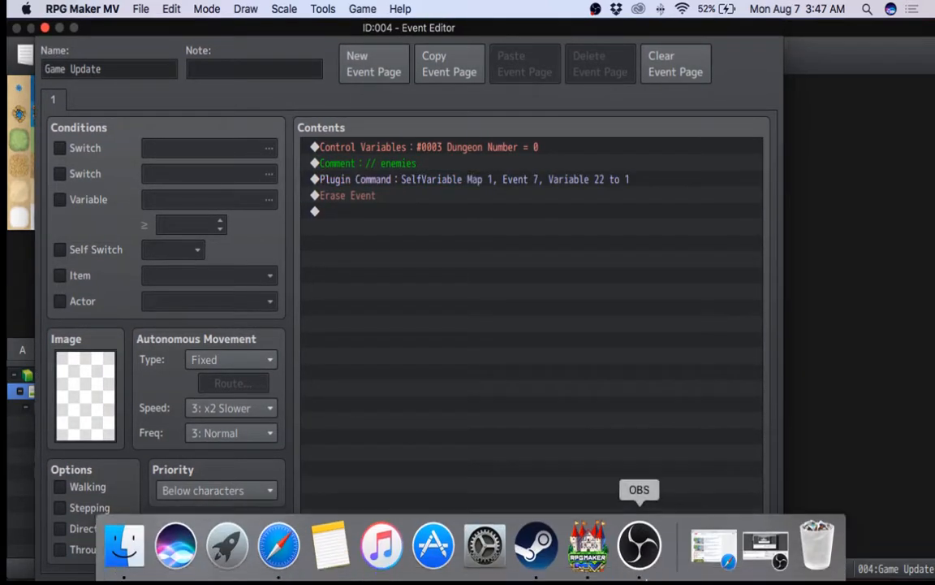
pyautogui.click(665, 580)
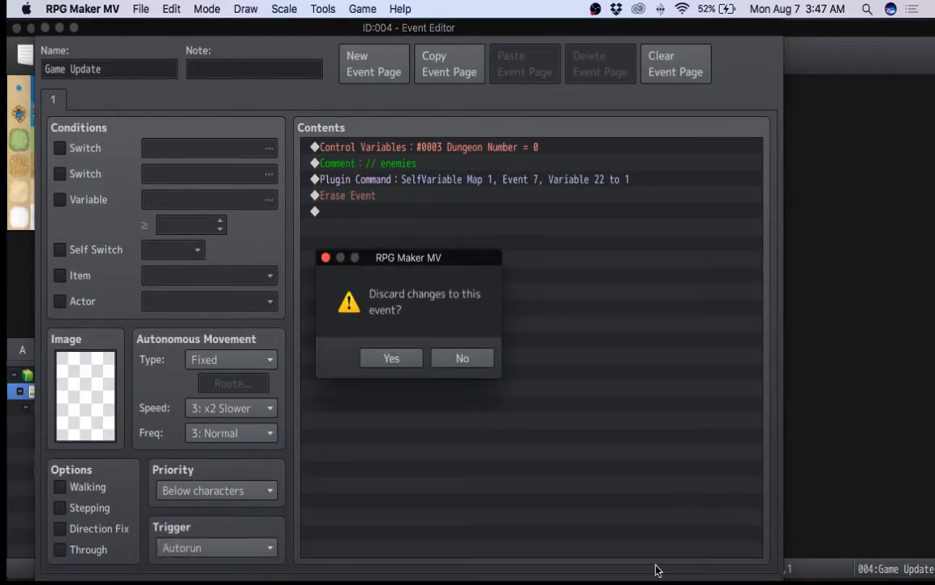
pyautogui.click(453, 362)
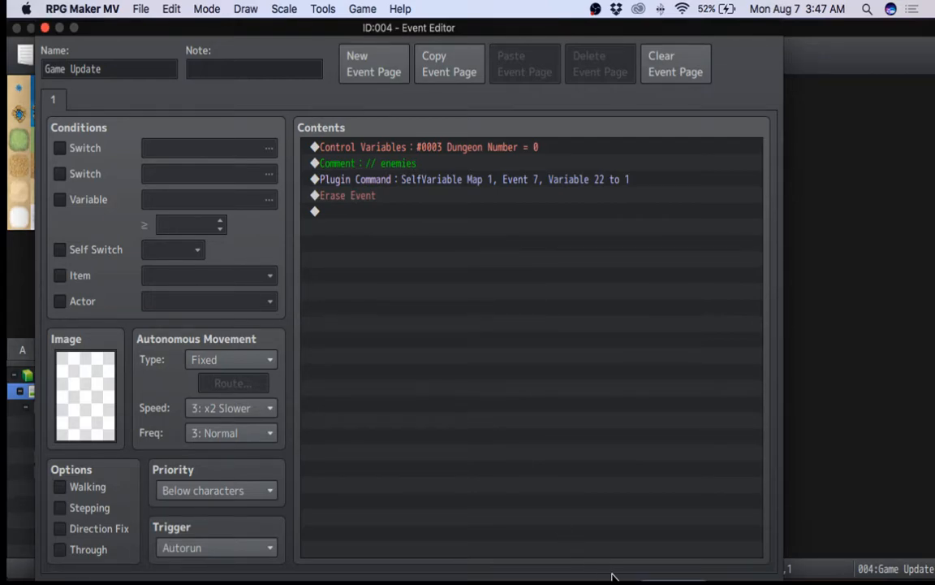
pyautogui.click(610, 574)
pyautogui.click(379, 376)
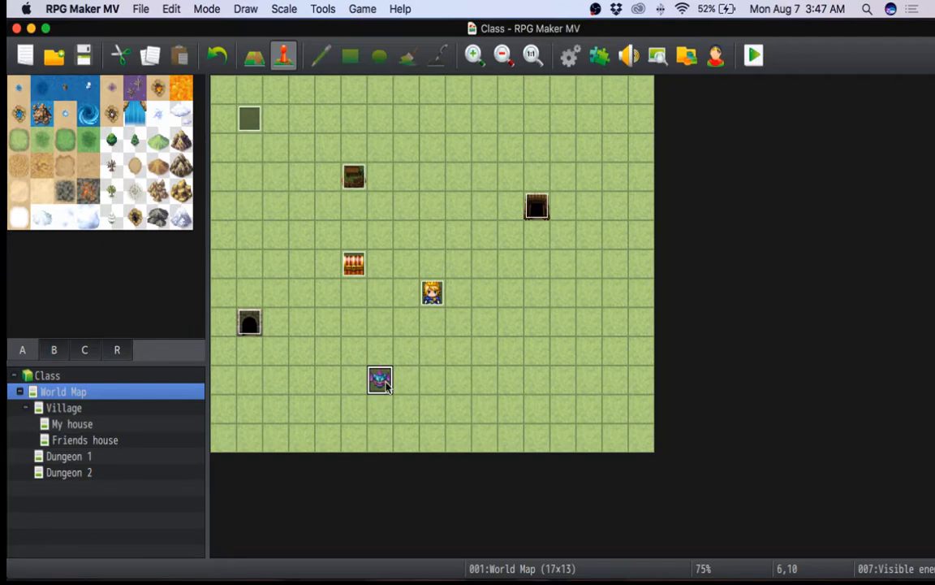
pyautogui.click(249, 118)
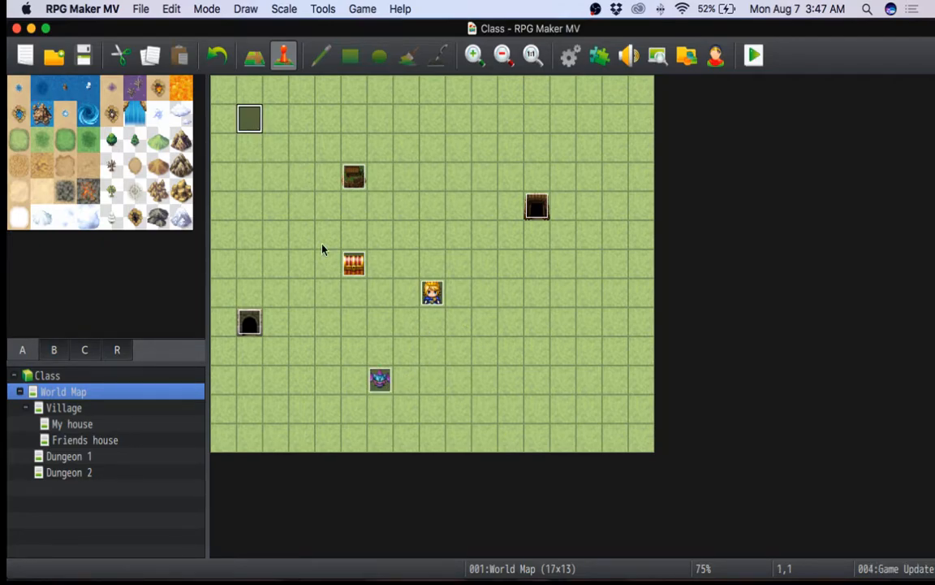
# - Copy the Visible enemy event on the World Map and paste one copy at 10,9 and another at 12,11
pyautogui.click(380, 381)
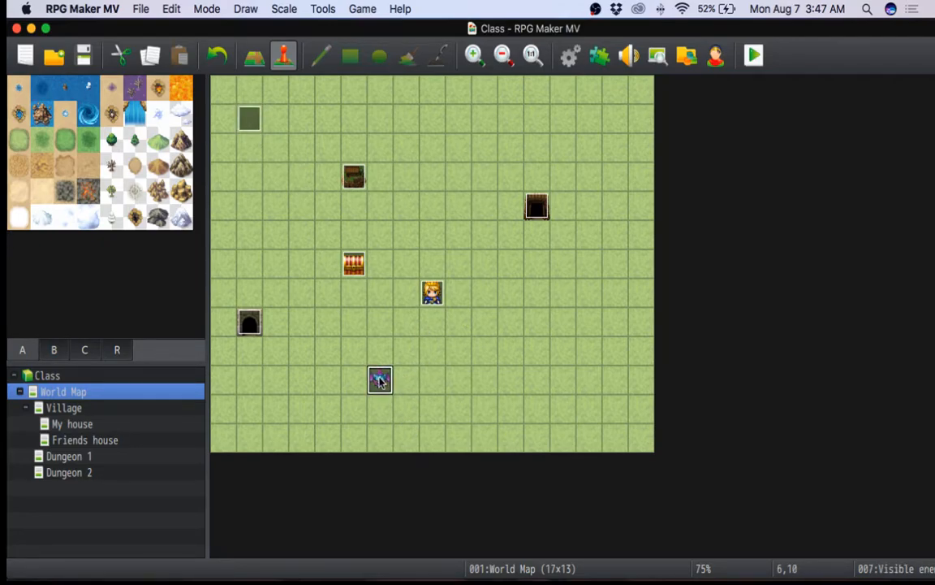
pyautogui.rightClick(381, 382)
pyautogui.click(428, 426)
pyautogui.rightClick(479, 357)
pyautogui.click(505, 436)
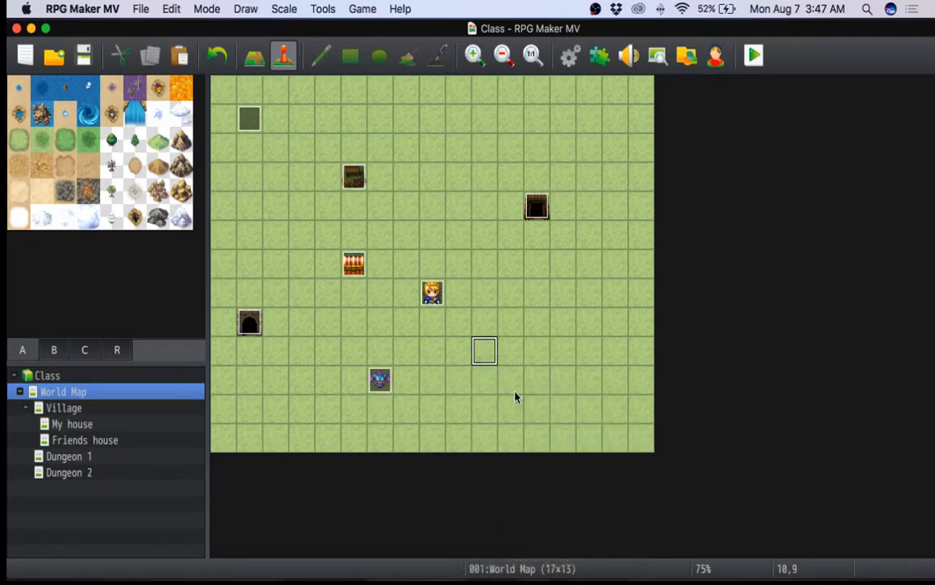
pyautogui.rightClick(532, 406)
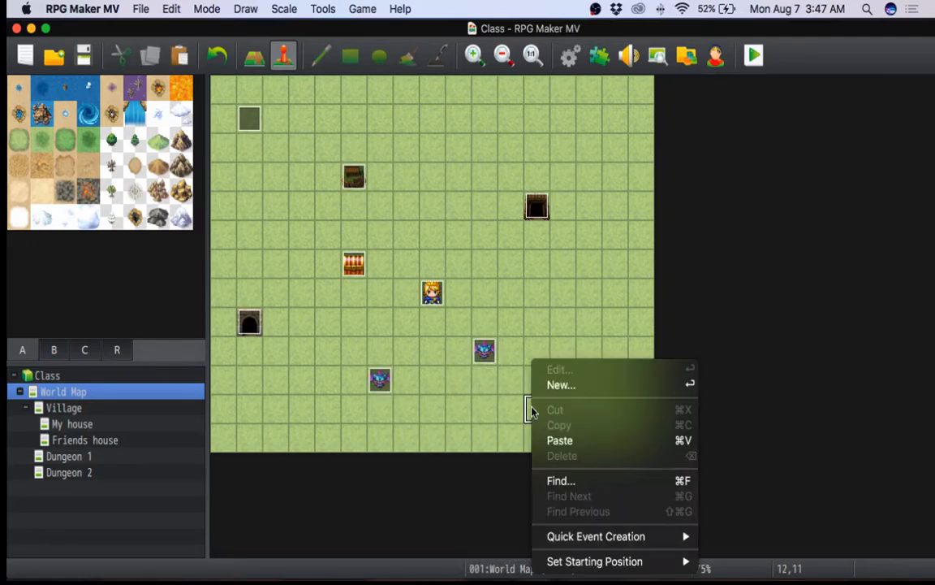
pyautogui.click(568, 446)
# - Check the IDs of the three Visible enemy events on the map and open the Game Update event for editing
pyautogui.click(483, 350)
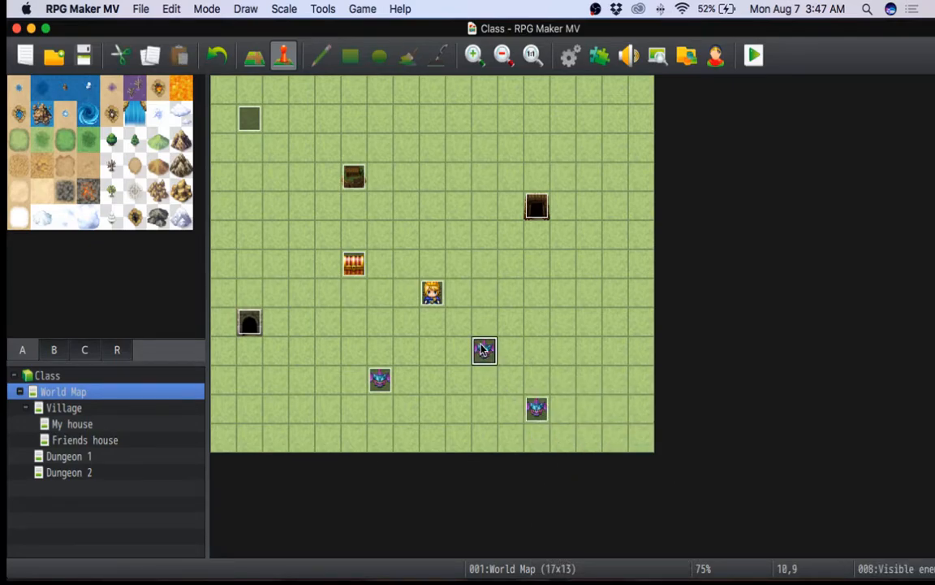
pyautogui.click(539, 410)
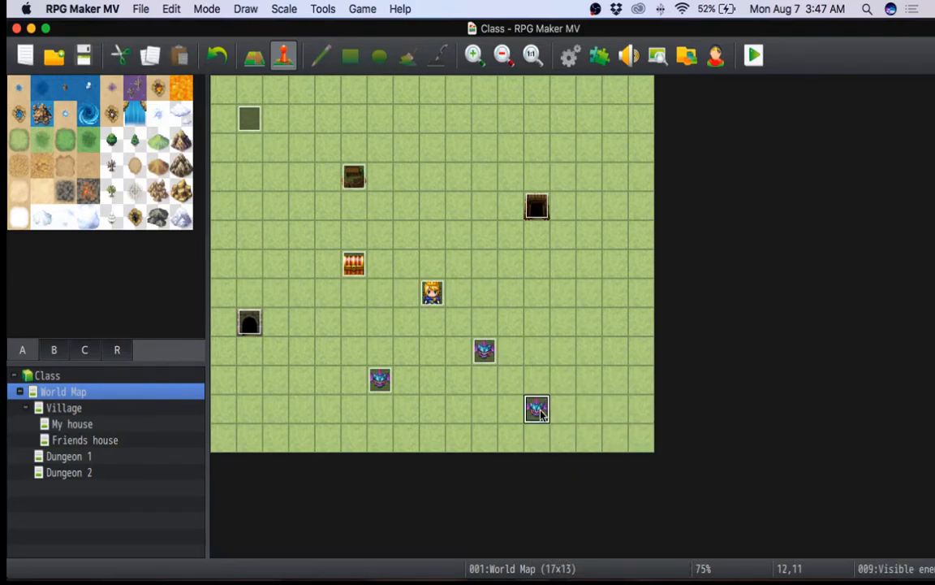
pyautogui.click(385, 384)
pyautogui.click(484, 360)
pyautogui.click(534, 399)
pyautogui.rightClick(259, 130)
pyautogui.click(294, 134)
pyautogui.click(503, 180)
pyautogui.rightClick(505, 182)
pyautogui.click(532, 202)
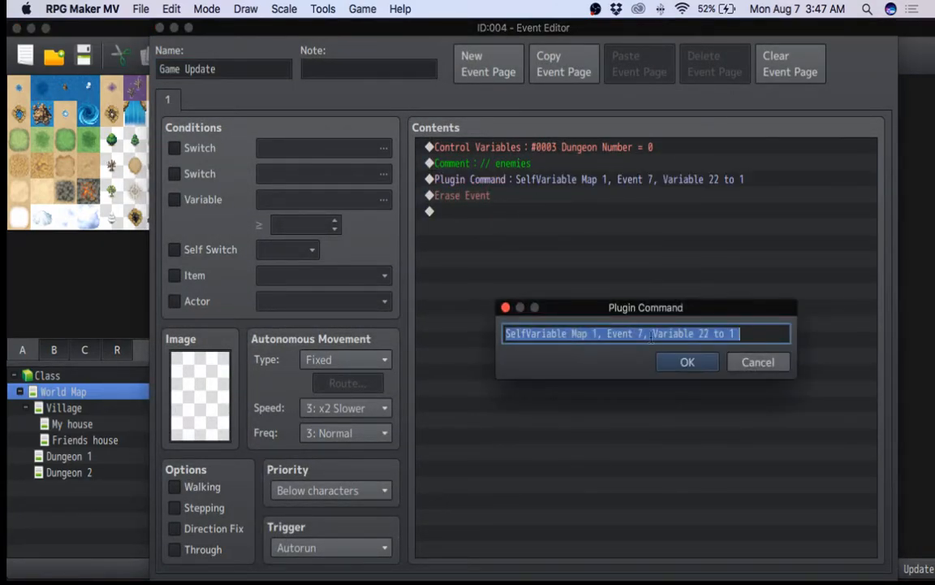
pyautogui.click(745, 363)
# - Copy the Event 7 SelfVariable plugin command in Game Update and paste two copies of it above Erase Event
pyautogui.rightClick(487, 180)
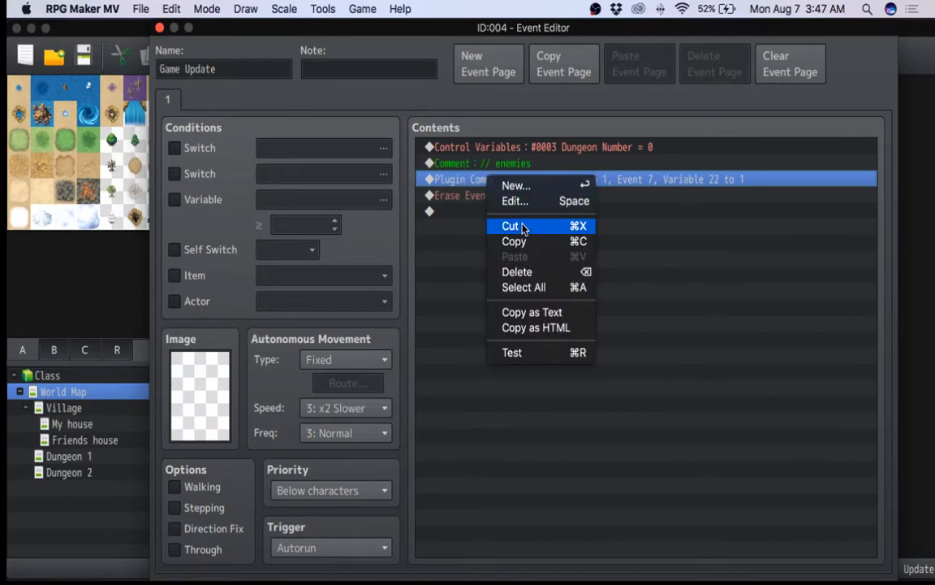
pyautogui.click(520, 241)
pyautogui.click(492, 197)
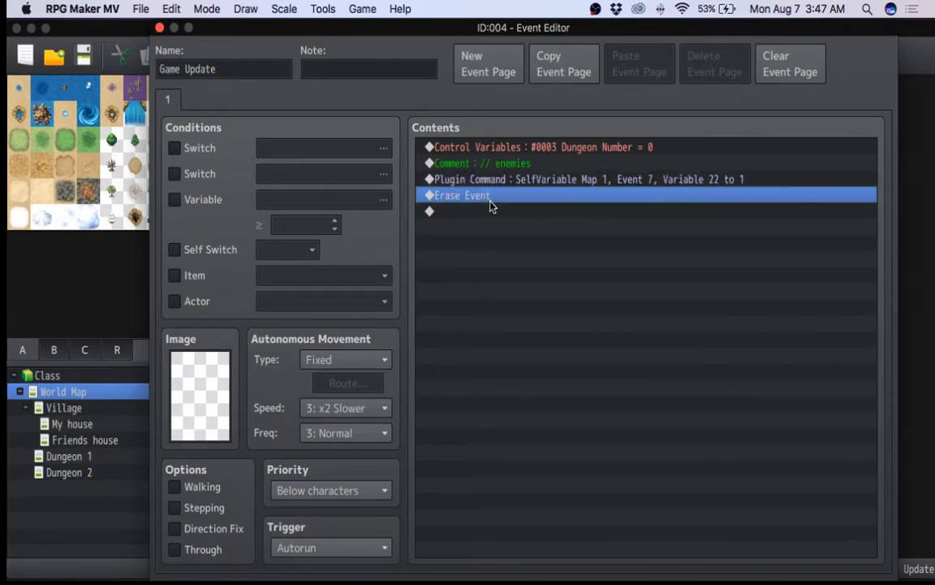
pyautogui.rightClick(497, 199)
pyautogui.click(535, 279)
pyautogui.rightClick(514, 211)
pyautogui.click(541, 289)
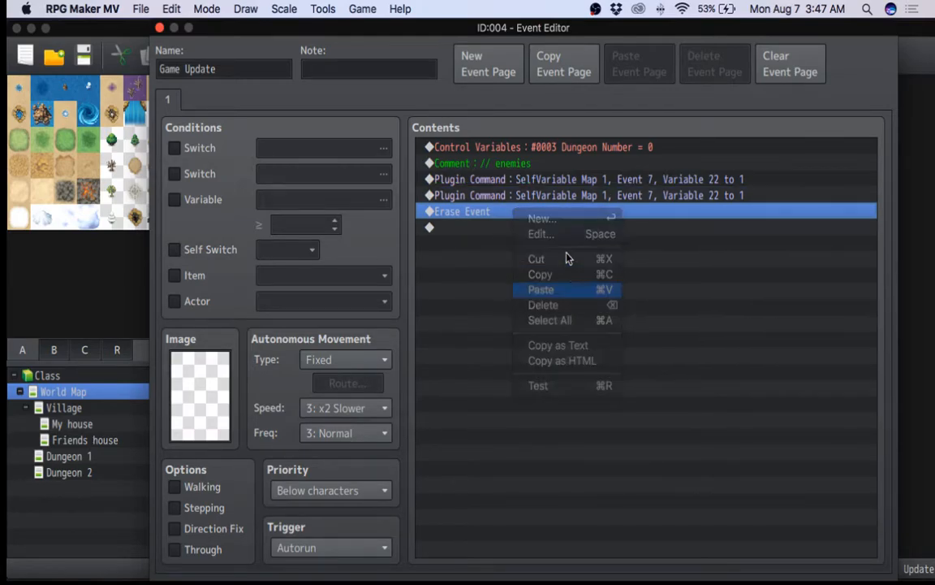
# - Edit the second SelfVariable plugin command so that it targets Event 8
pyautogui.rightClick(574, 202)
pyautogui.click(597, 221)
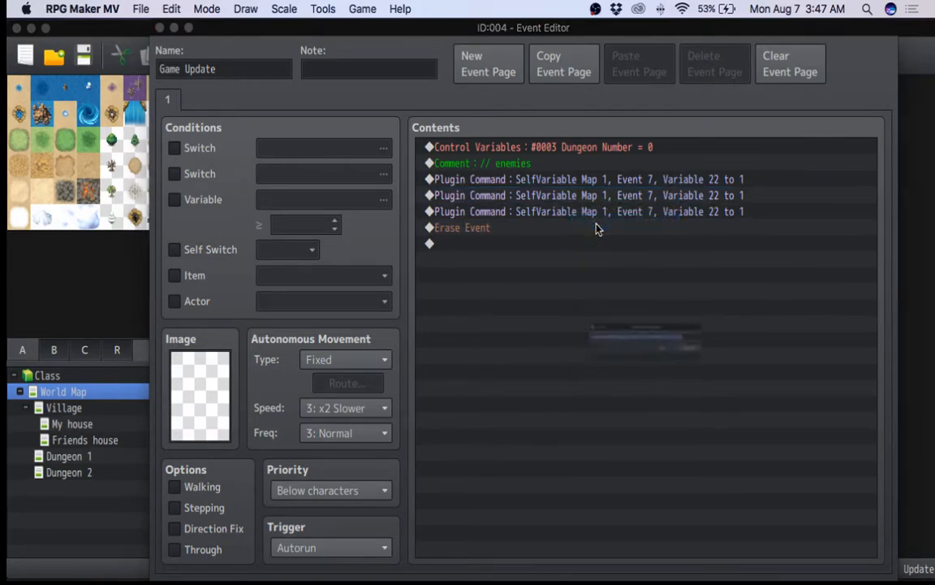
pyautogui.click(643, 334)
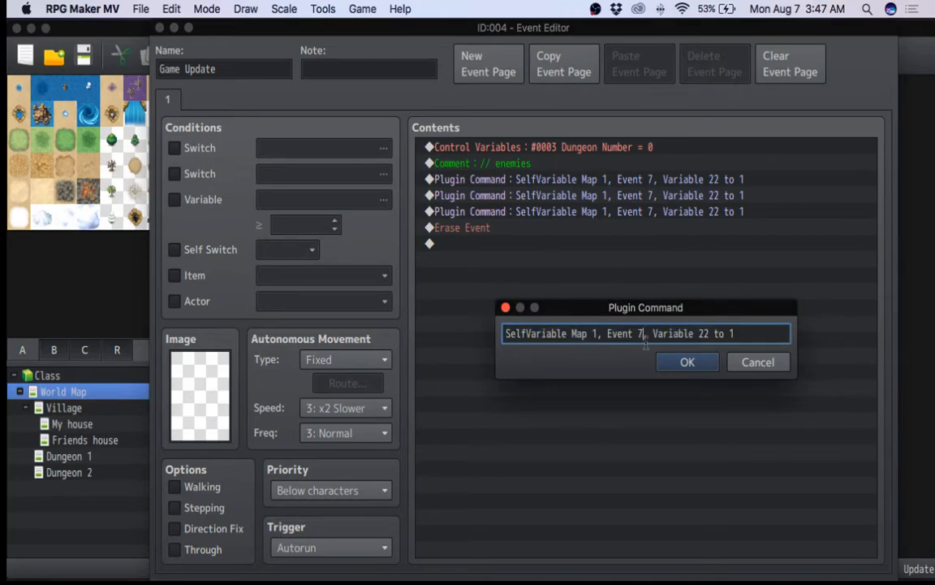
pyautogui.press('BackSpace')
pyautogui.write('8')
pyautogui.click(677, 362)
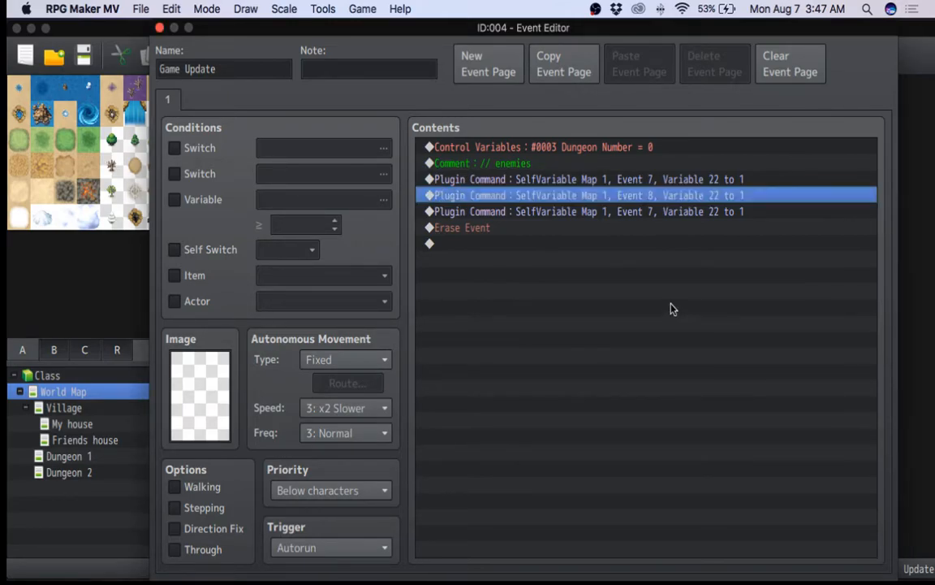
# - Edit the third SelfVariable plugin command to target Event 9, and confirm the Game Update event with its changes kept
pyautogui.rightClick(603, 211)
pyautogui.click(626, 236)
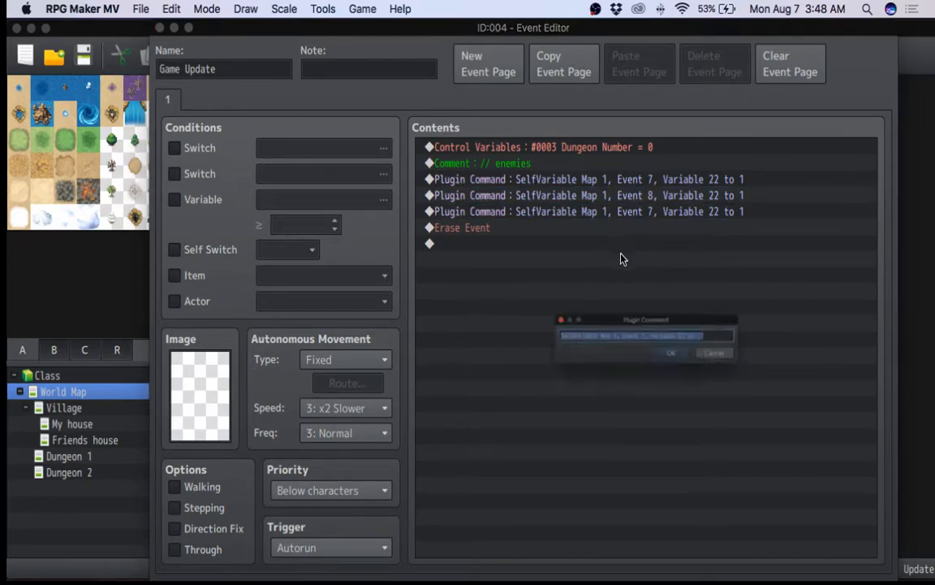
pyautogui.click(649, 334)
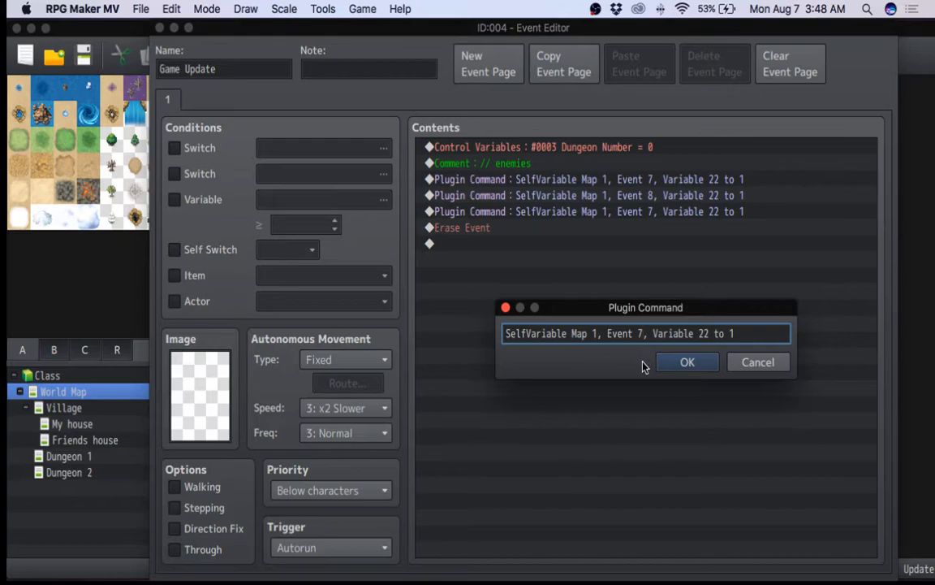
pyautogui.press('BackSpace')
pyautogui.write('9')
pyautogui.click(687, 361)
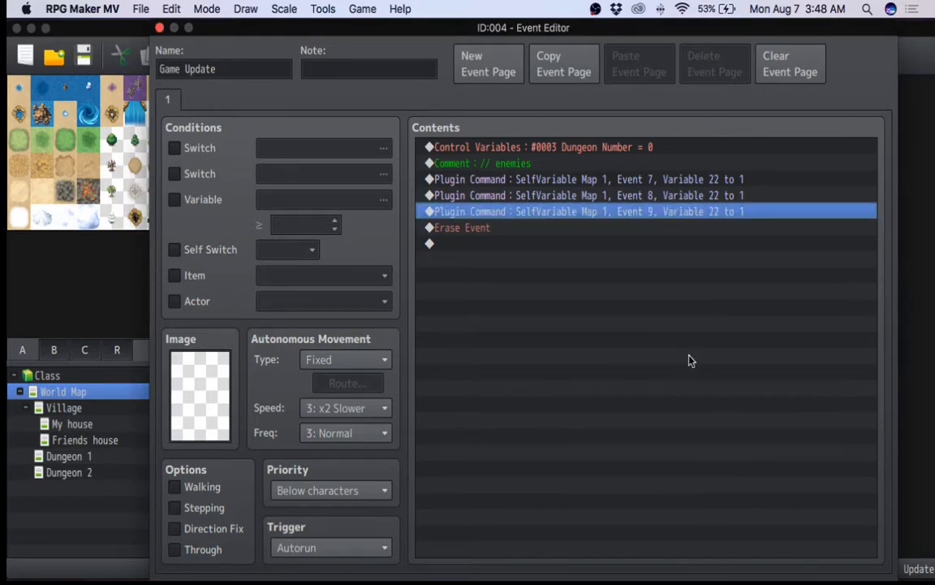
pyautogui.click(744, 549)
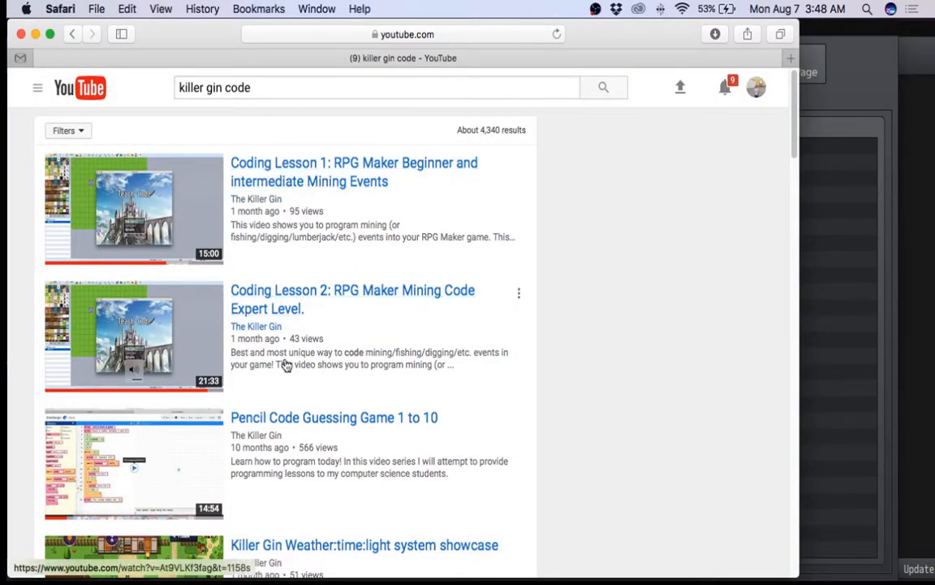
pyautogui.click(35, 34)
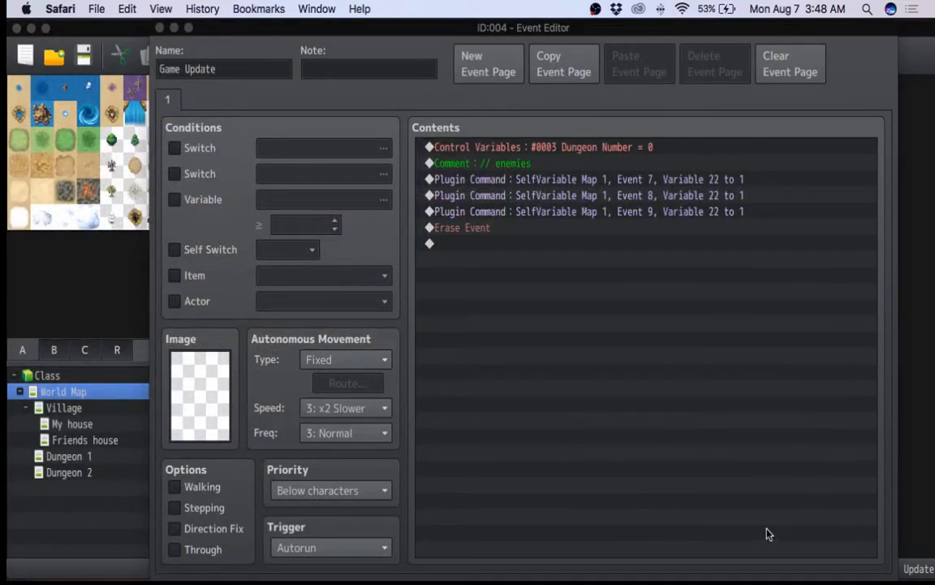
pyautogui.click(741, 582)
pyautogui.click(739, 584)
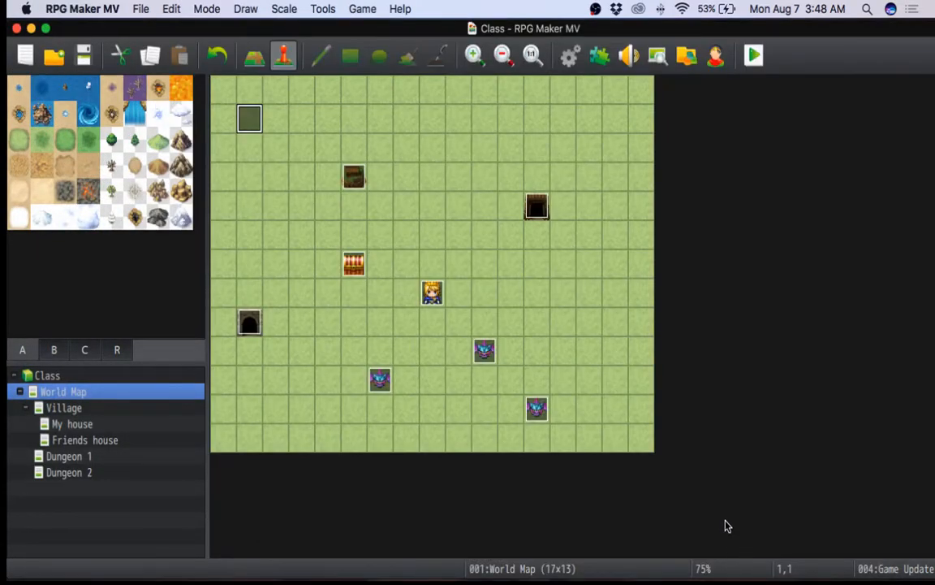
# - Set the Bat enemy's Max HP to 1 in the database and confirm the database changes
pyautogui.click(754, 56)
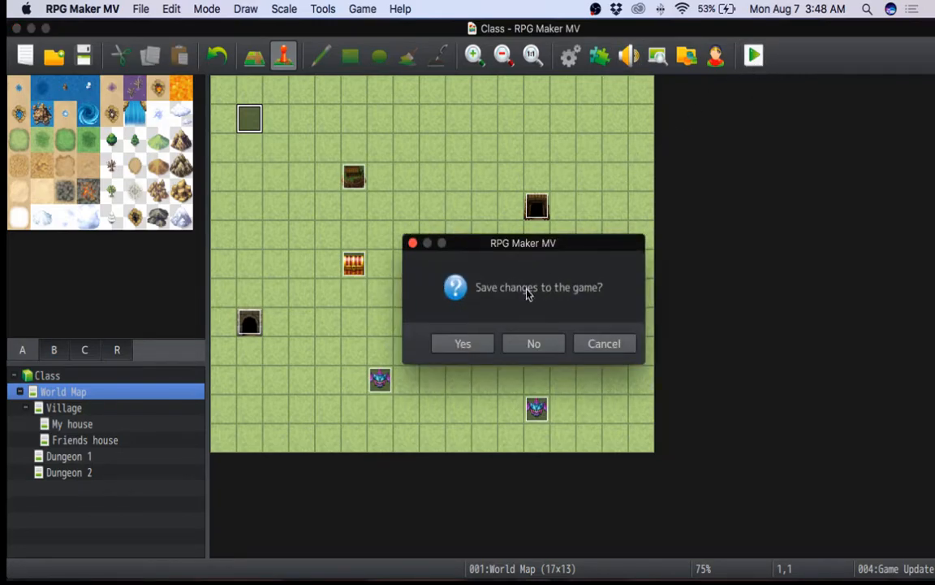
pyautogui.click(600, 347)
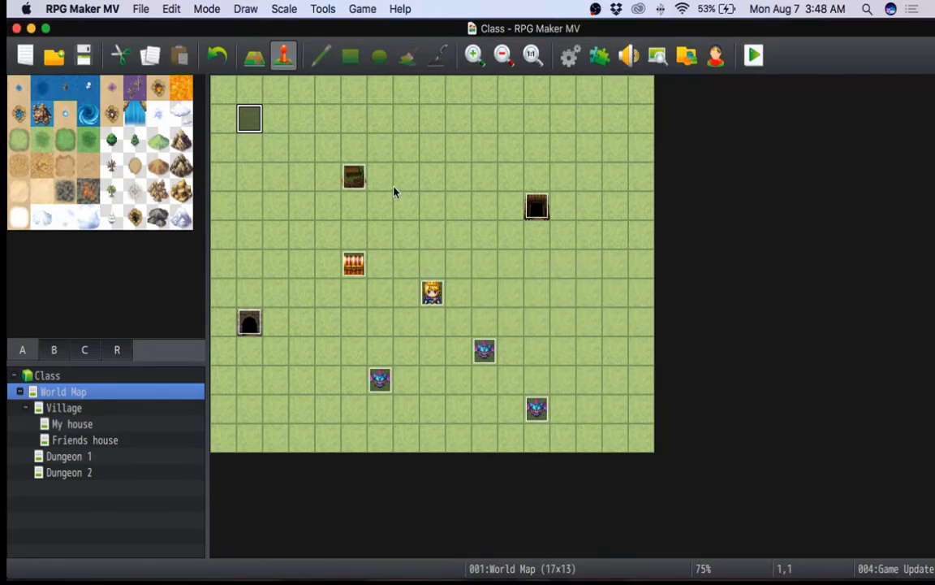
pyautogui.click(324, 8)
pyautogui.click(331, 26)
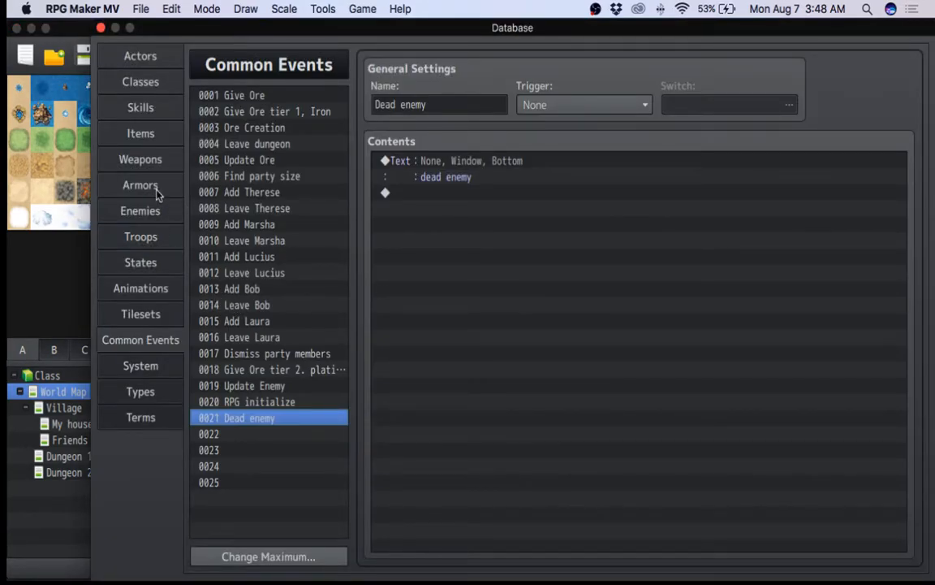
pyautogui.click(122, 210)
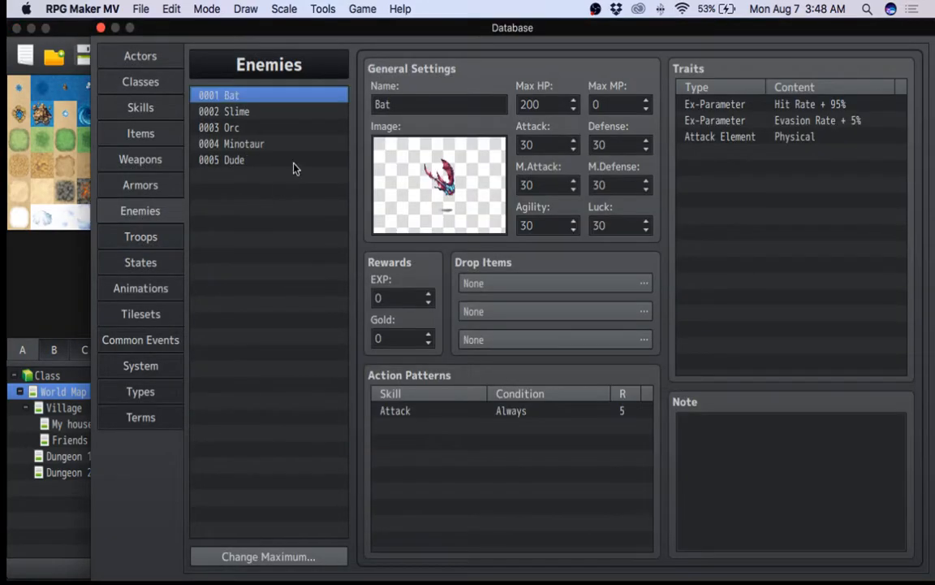
pyautogui.doubleClick(529, 104)
pyautogui.write('1')
pyautogui.click(737, 582)
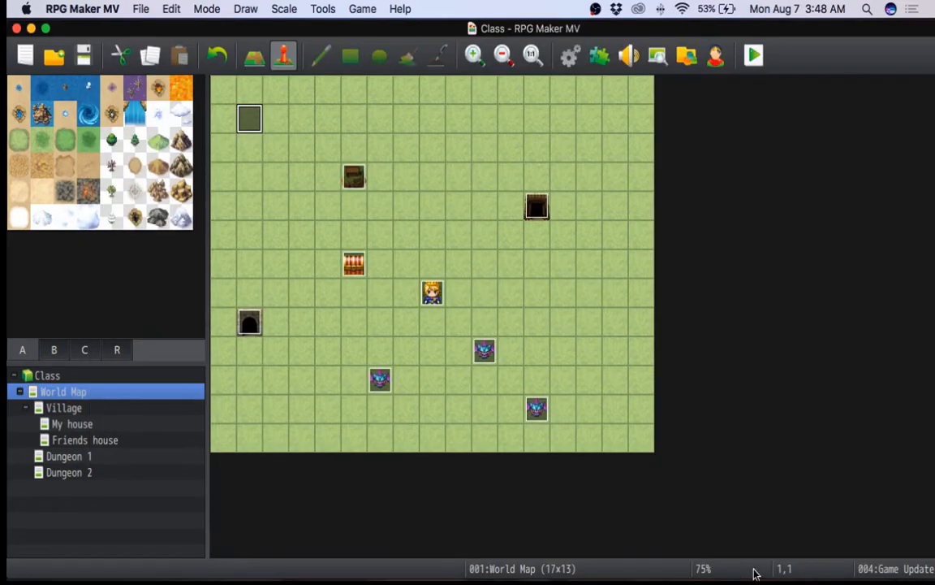
# - Launch a playtest with the project changes saved, lower the sound volume, and start a new game
pyautogui.click(755, 59)
pyautogui.click(477, 352)
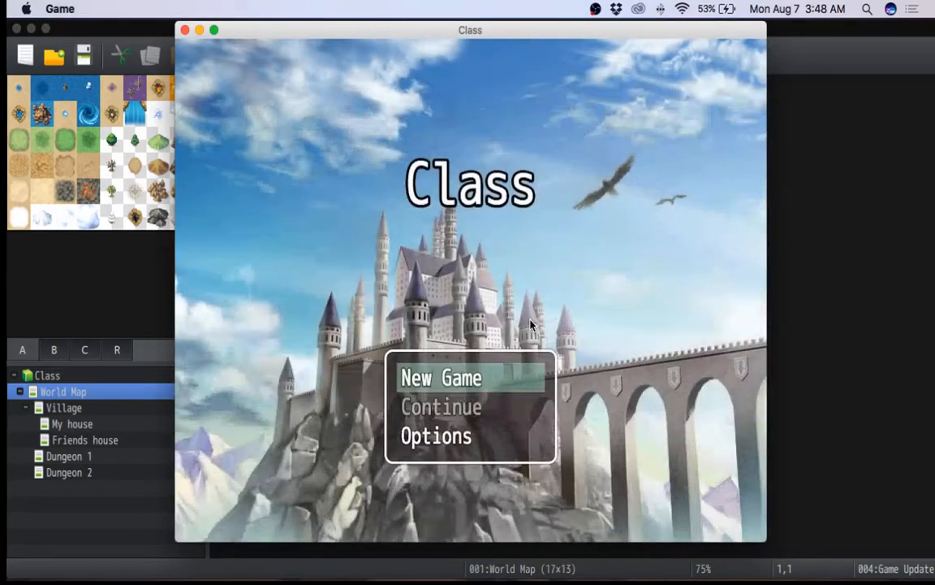
pyautogui.press('XF86AudioLowerVolume')
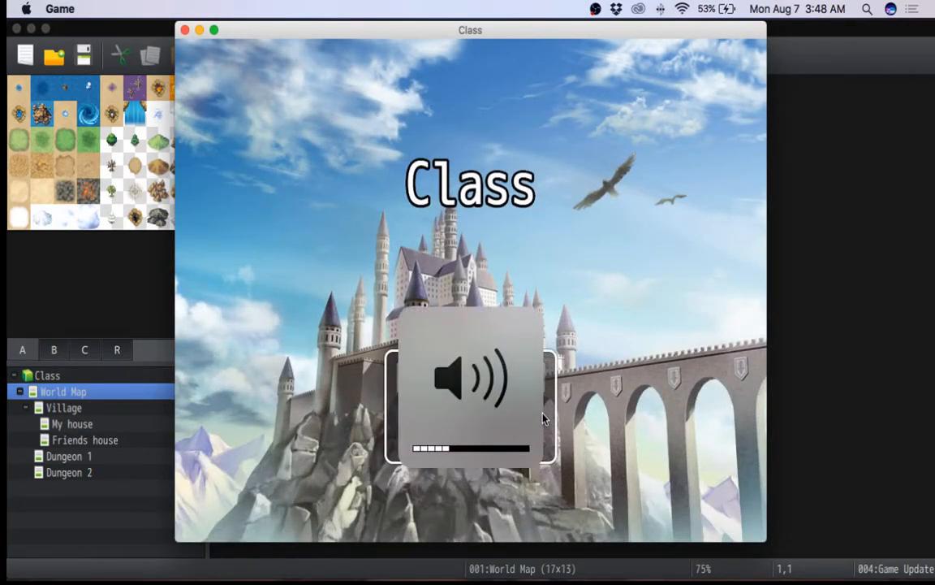
pyautogui.click(526, 376)
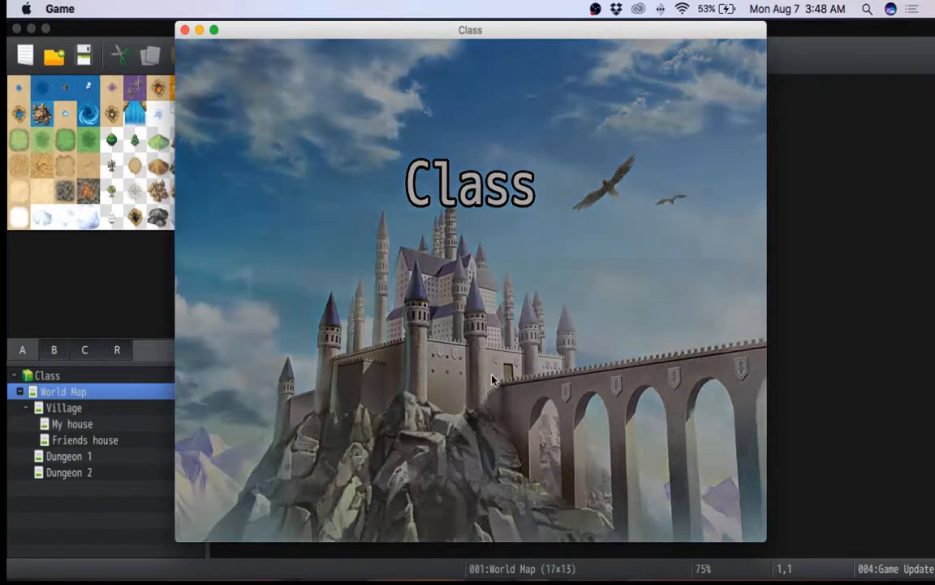
# - Walk the player character across the World Map into one of the roaming bats to trigger a battle
pyautogui.press('Down')
pyautogui.press('Right')
pyautogui.press('Down')
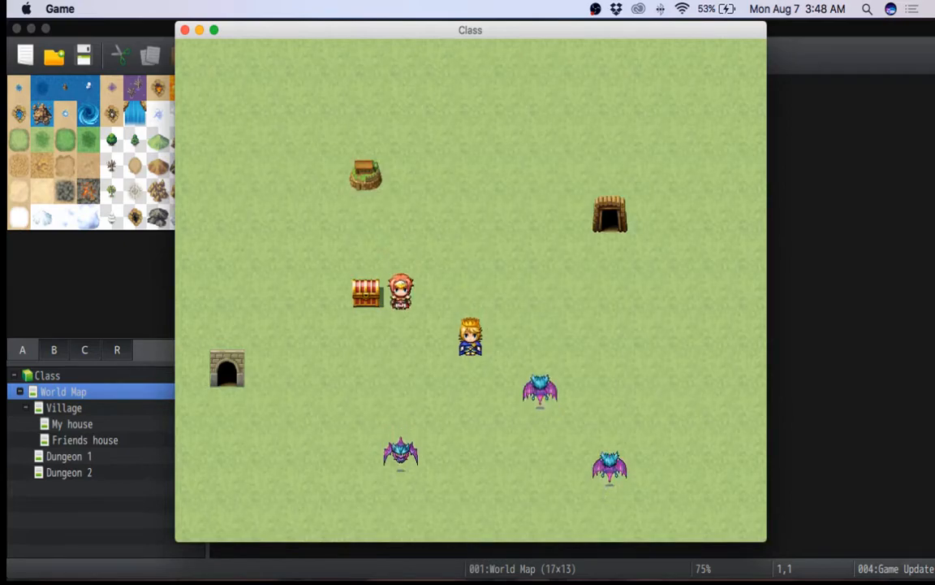
pyautogui.press('Down')
pyautogui.press('Down')
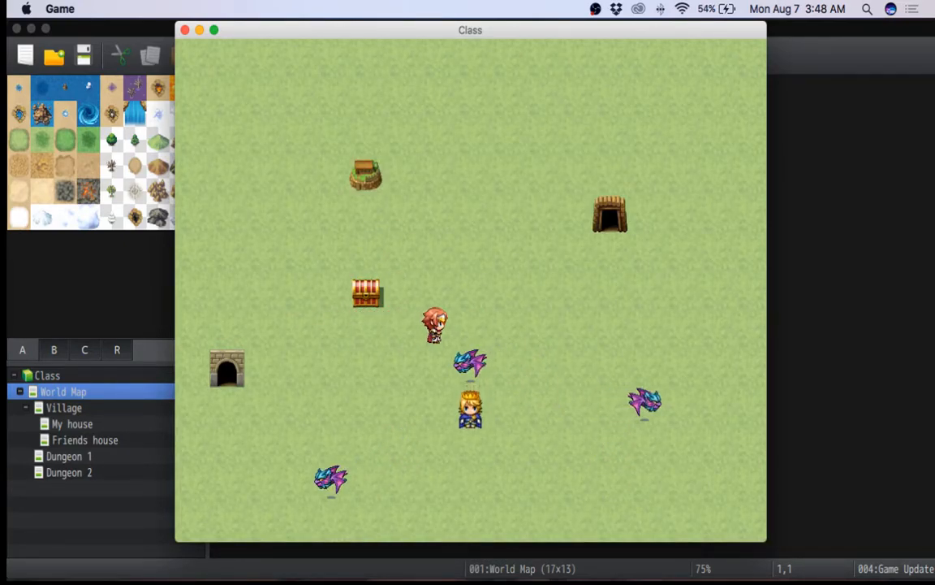
pyautogui.press('Down')
pyautogui.press('Left')
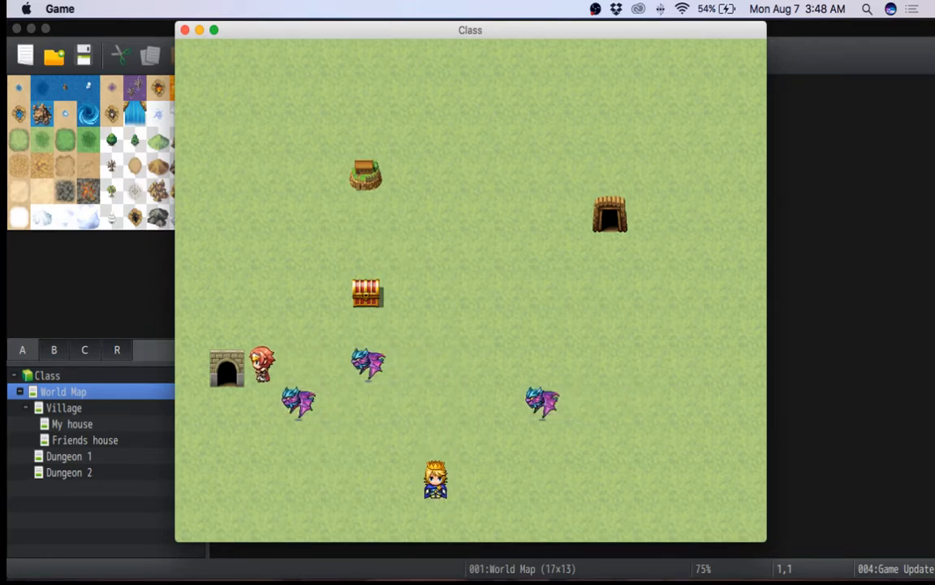
pyautogui.press('Down')
pyautogui.press('Up')
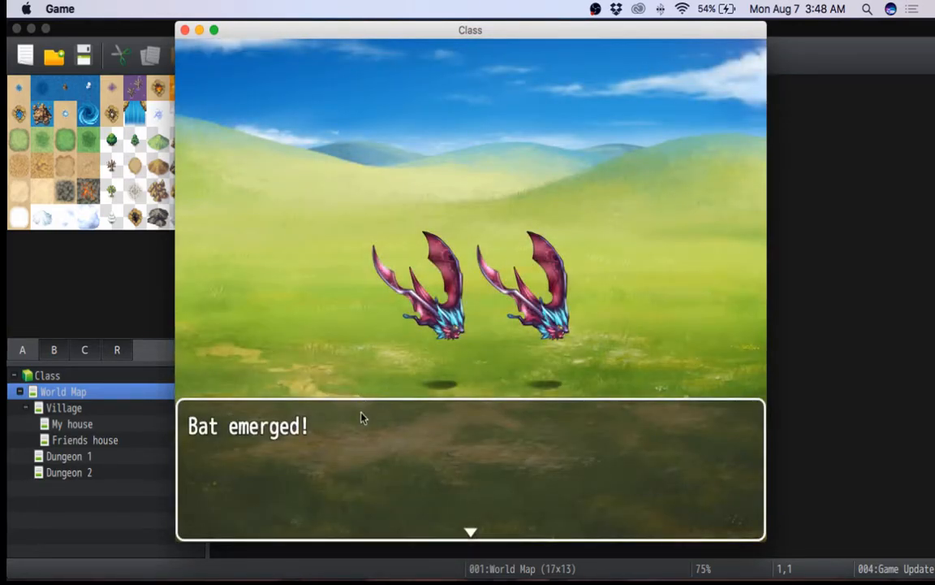
# - Fight the battle with plain attacks on Bat A and Bat B and return to the World Map
pyautogui.click(361, 415)
pyautogui.click(276, 432)
pyautogui.click(274, 432)
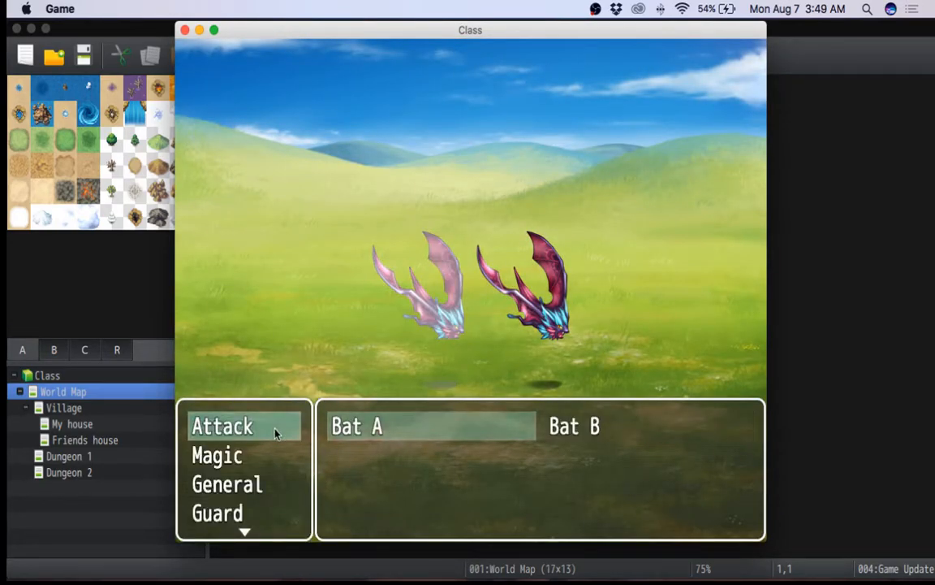
pyautogui.press('Return')
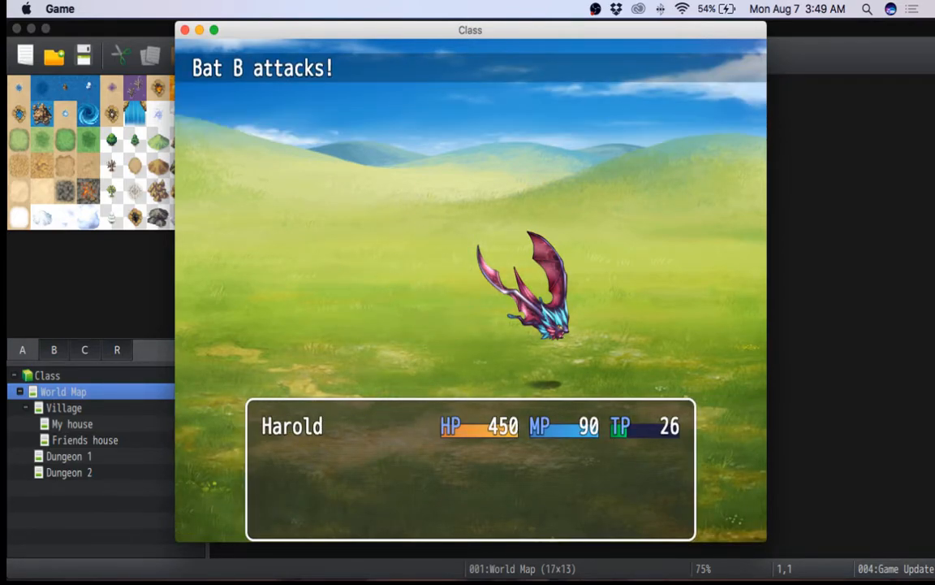
pyautogui.press('Return')
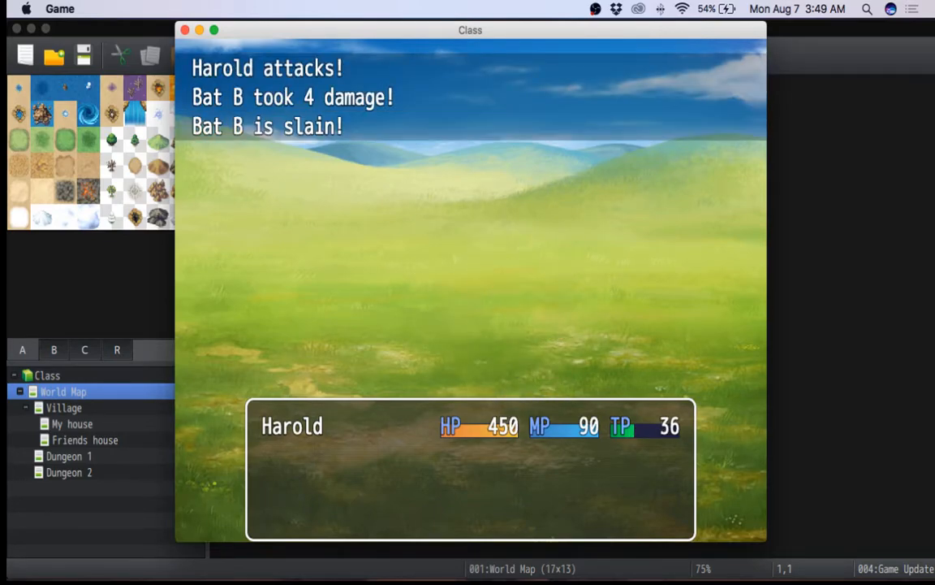
pyautogui.press('Return')
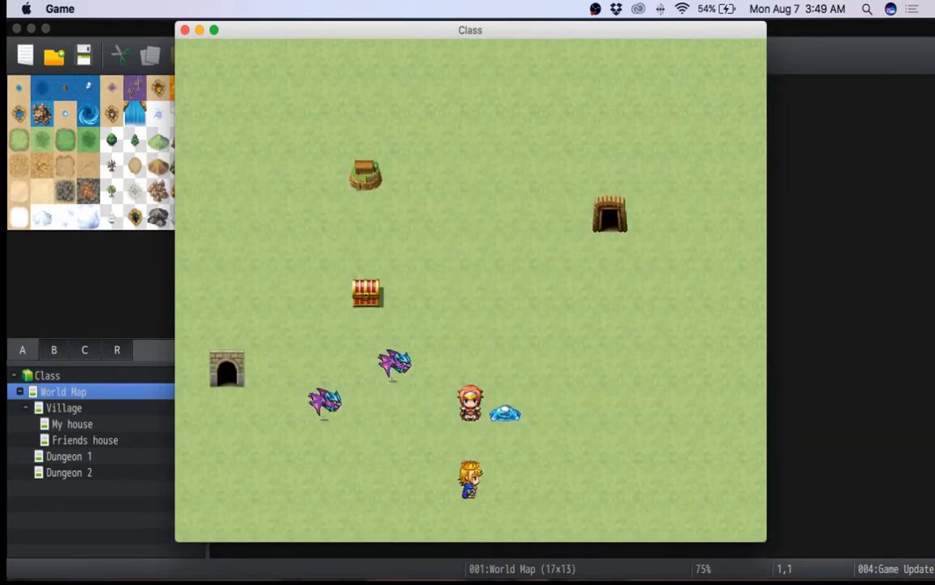
# - Walk the player character around the defeated enemy and approach it from its east side
pyautogui.press('Down')
pyautogui.press('Right')
pyautogui.press('Right')
pyautogui.press('Up')
pyautogui.press('Left')
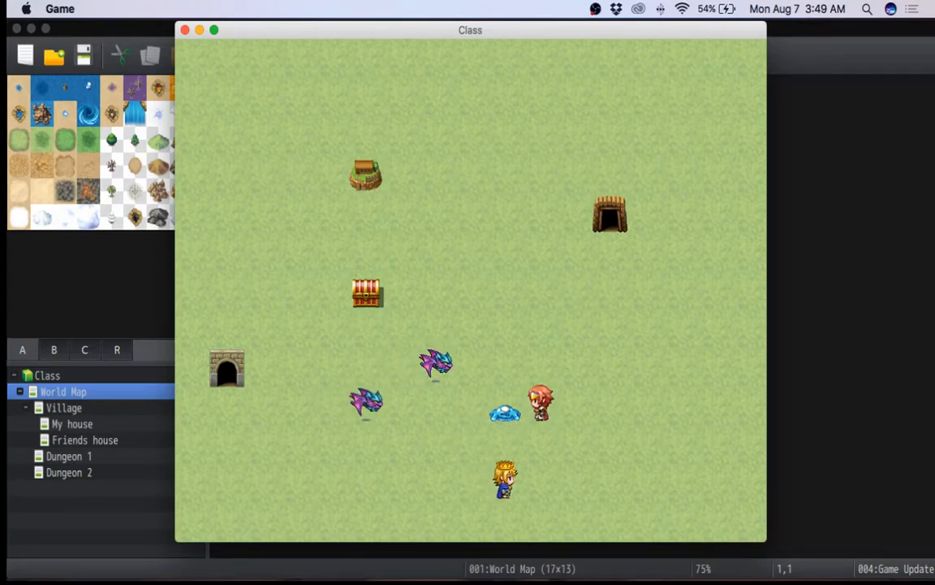
# - Interact with the defeated enemy from its east side and walk the player character into the bat below the chest to trigger a battle
pyautogui.press('Return')
pyautogui.press('Return')
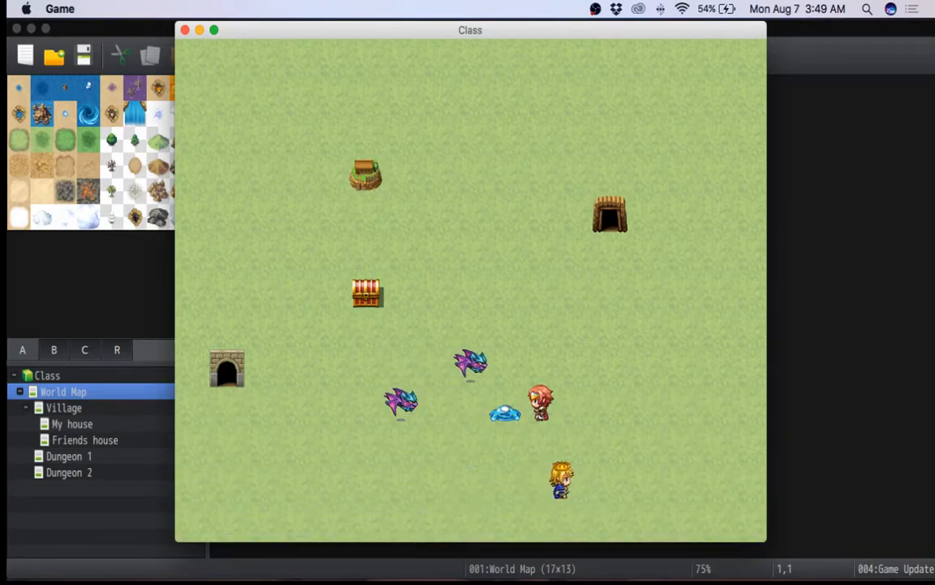
pyautogui.press('Up')
pyautogui.press('Up')
pyautogui.press('Left')
pyautogui.press('Down')
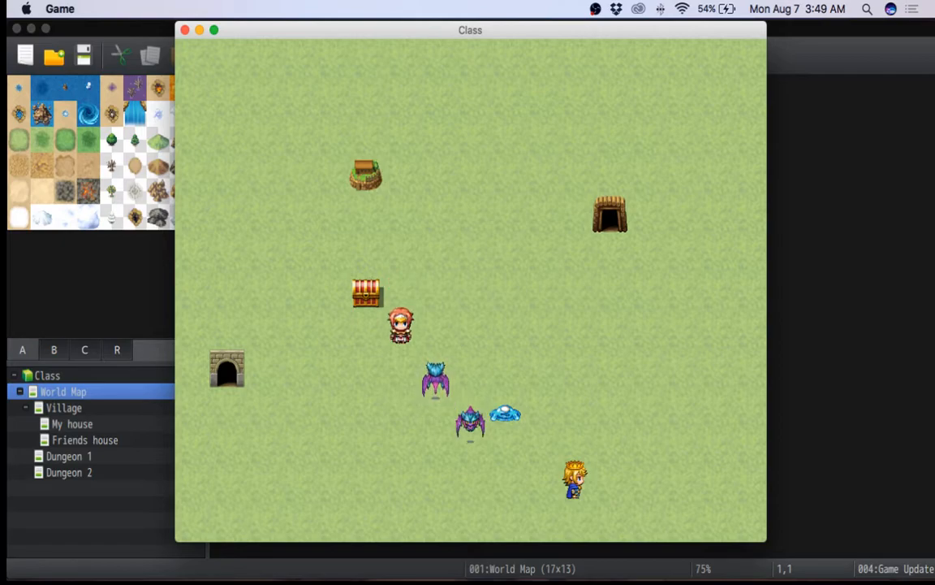
pyautogui.press('Left')
pyautogui.press('Right')
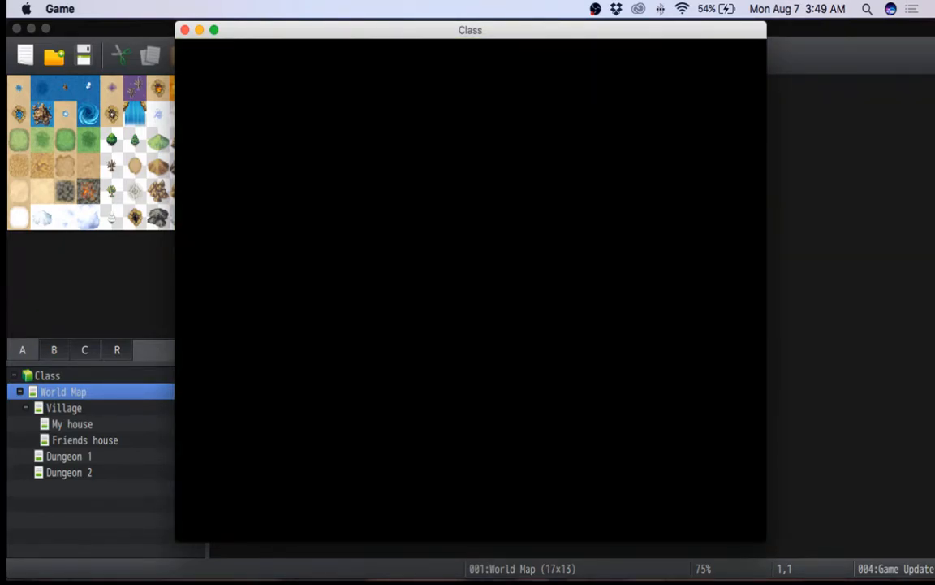
# - Fight this battle with plain attacks on Bat A and Bat B and return to the World Map
pyautogui.press('Return')
pyautogui.press('Return')
pyautogui.press('Return')
pyautogui.press('Return')
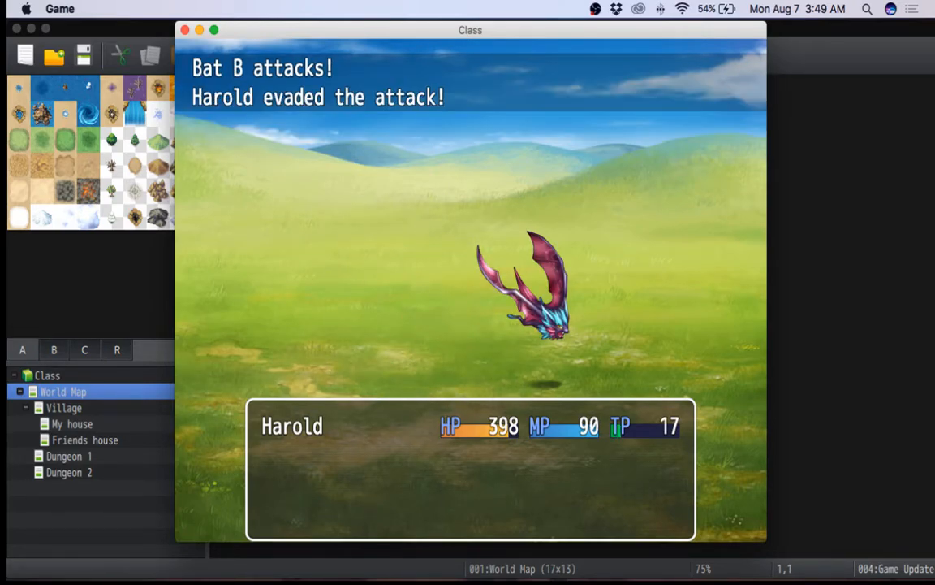
pyautogui.press('Return')
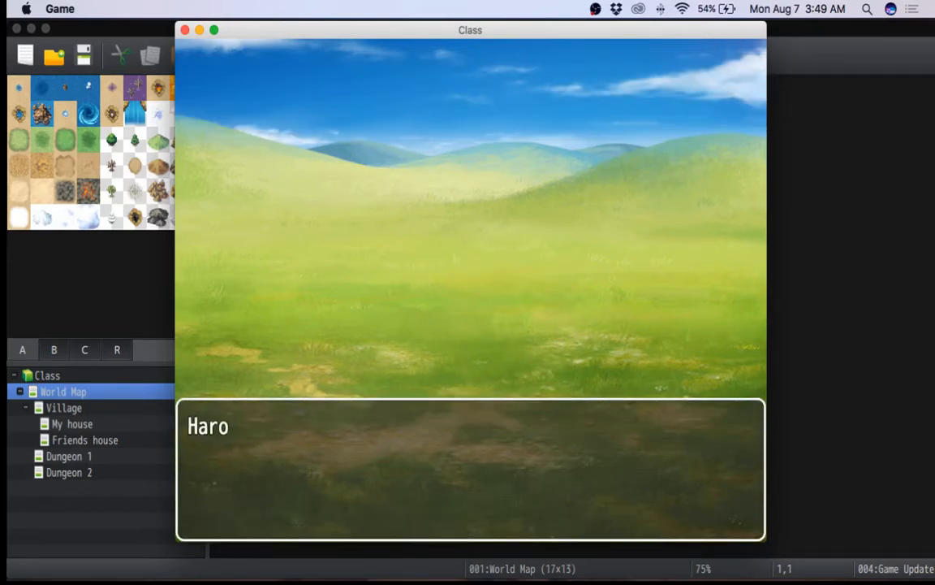
pyautogui.press('Return')
pyautogui.press('Return')
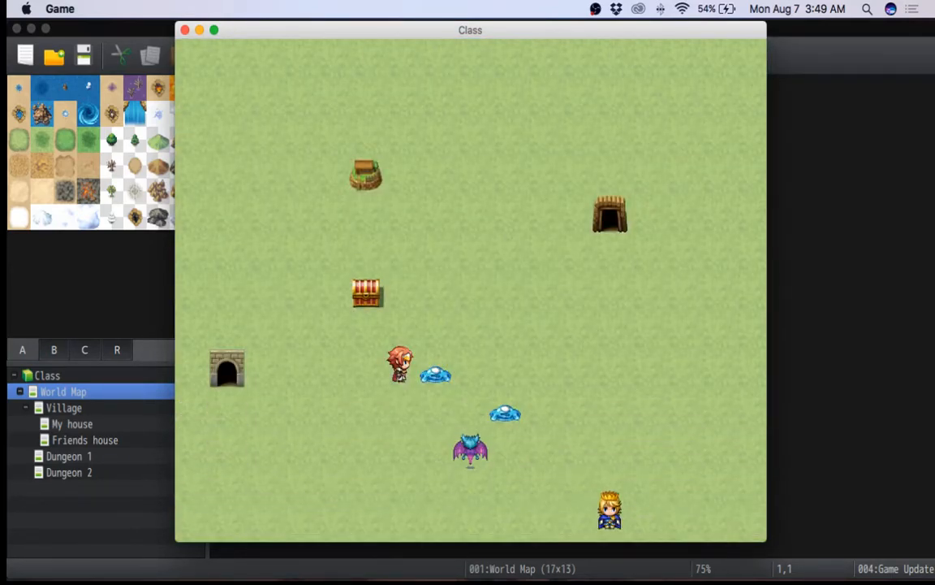
# - Walk into the last roaming bat and defeat Bat A and Bat B with plain attacks
pyautogui.press('Right')
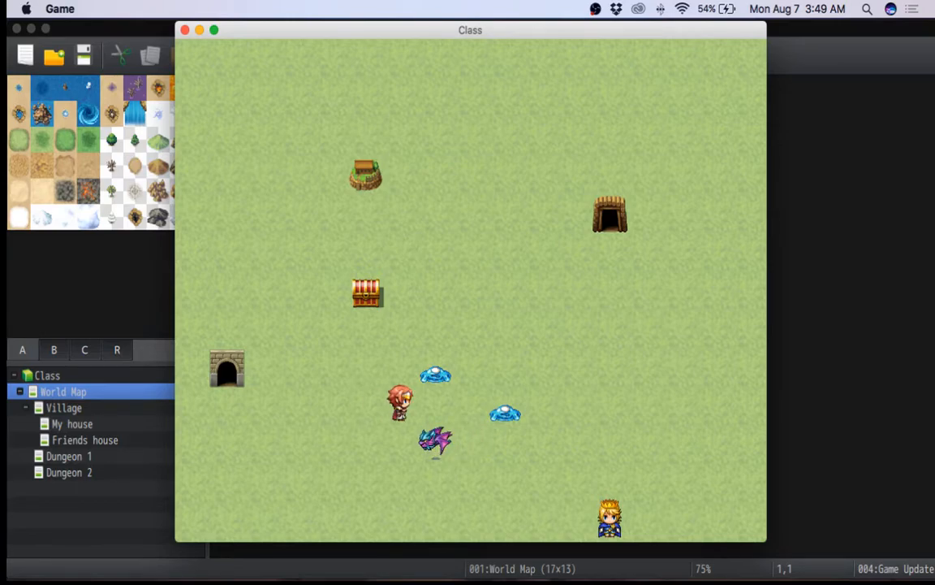
pyautogui.press('Right')
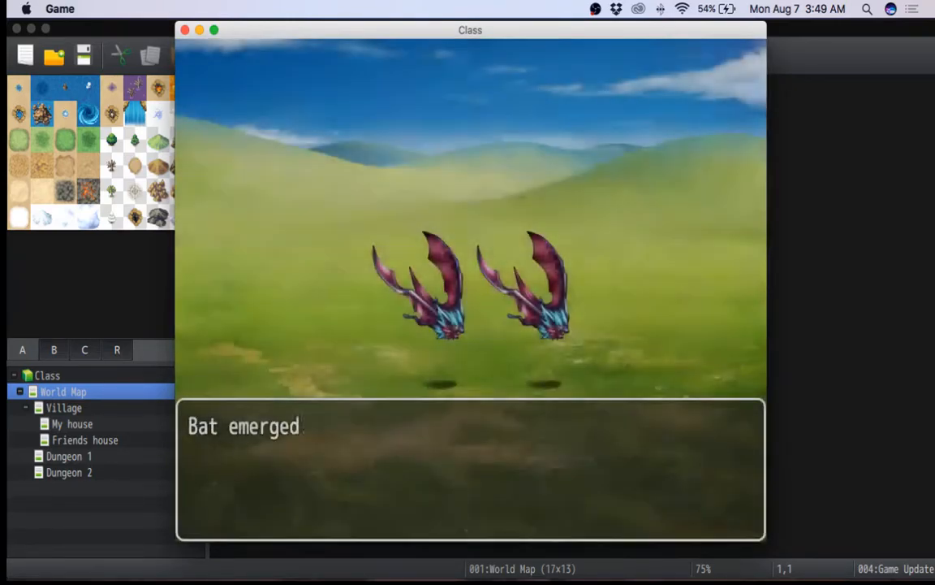
pyautogui.press('Return')
pyautogui.press('Return')
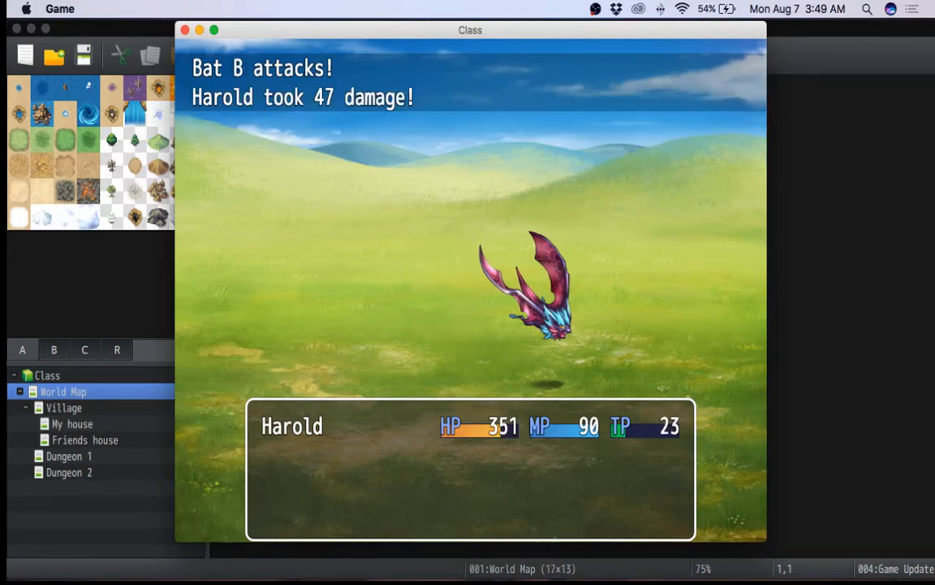
pyautogui.press('Return')
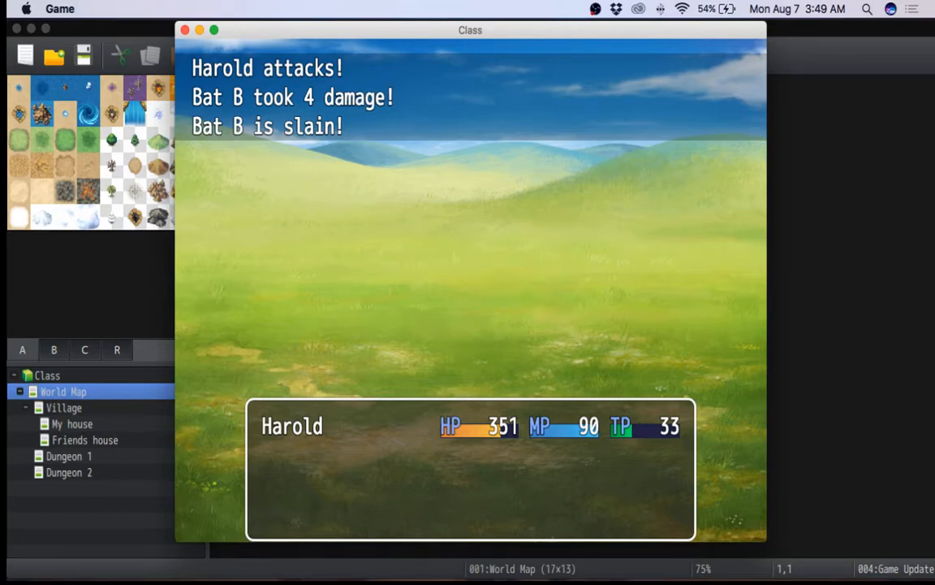
# - Walk between the three defeated enemies and interact with the southern one and the eastern one
pyautogui.press('Left')
pyautogui.press('Up')
pyautogui.press('Right')
pyautogui.press('Down')
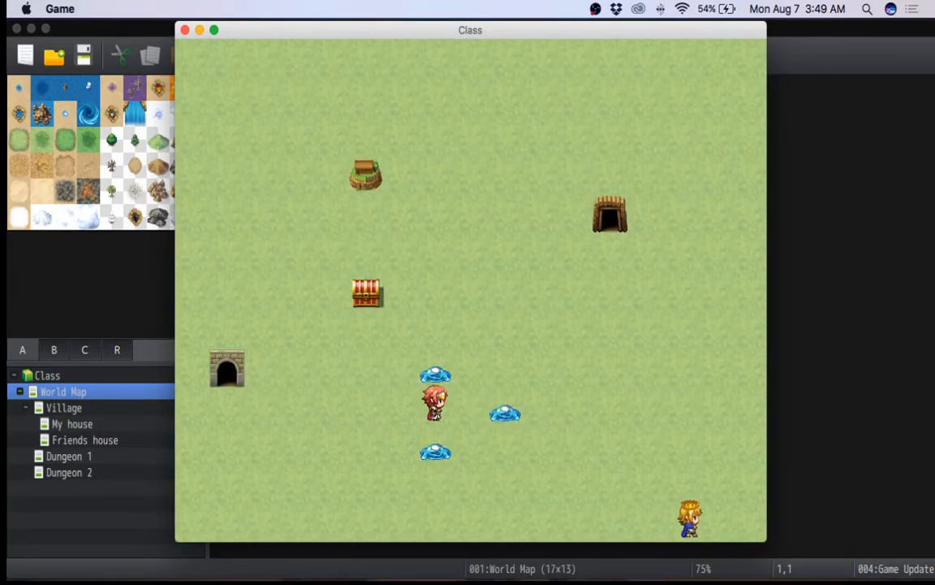
pyautogui.press('Return')
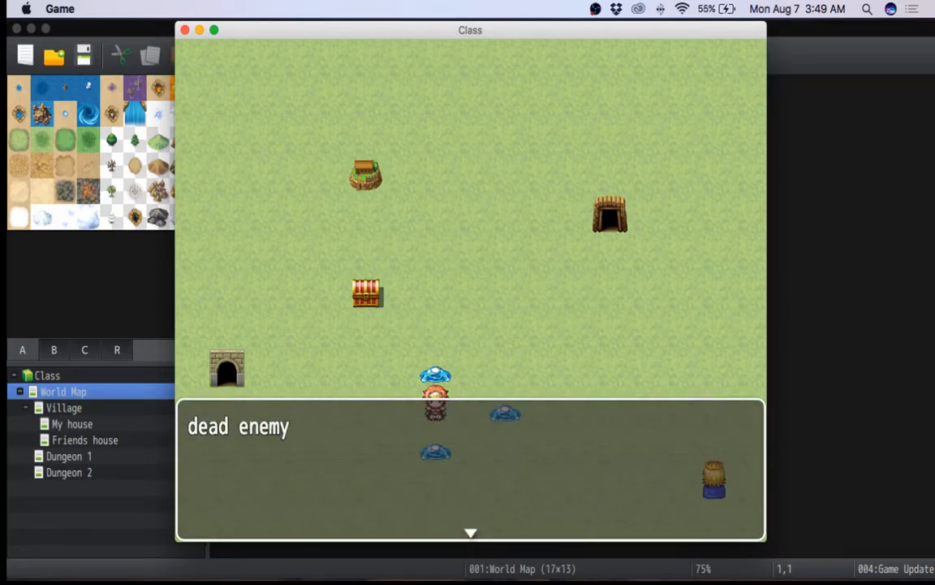
pyautogui.press('Return')
pyautogui.press('Return')
pyautogui.press('Return')
pyautogui.press('Right')
pyautogui.press('Return')
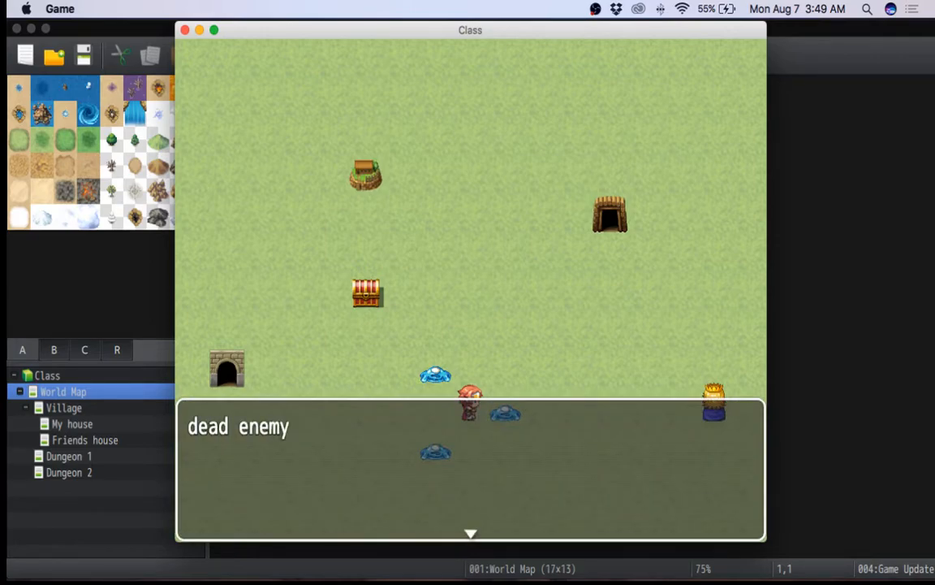
# - Walk around the defeated enemies and interact with them again from other sides
pyautogui.press('Return')
pyautogui.press('Up')
pyautogui.press('Return')
pyautogui.press('Return')
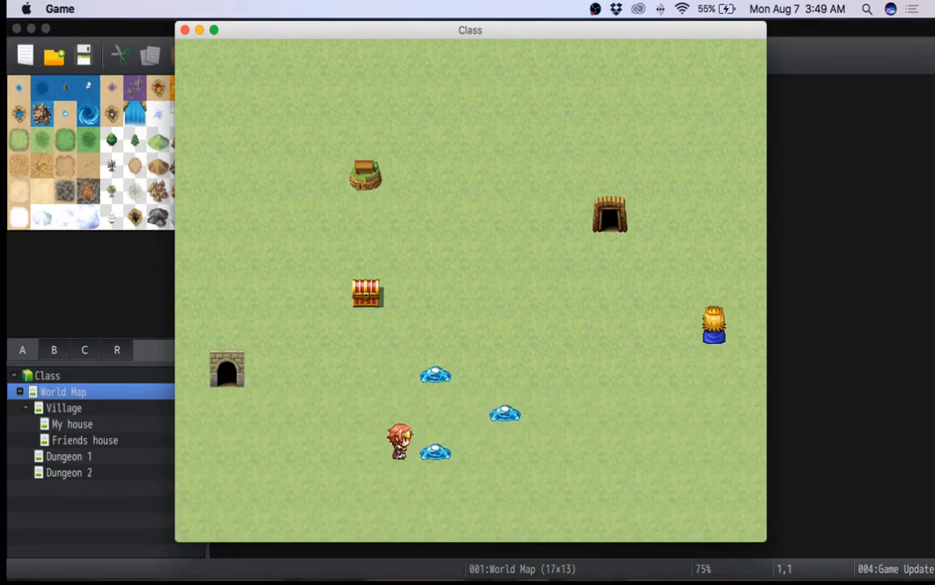
pyautogui.press('Return')
pyautogui.press('Return')
pyautogui.press('Up')
pyautogui.press('Right')
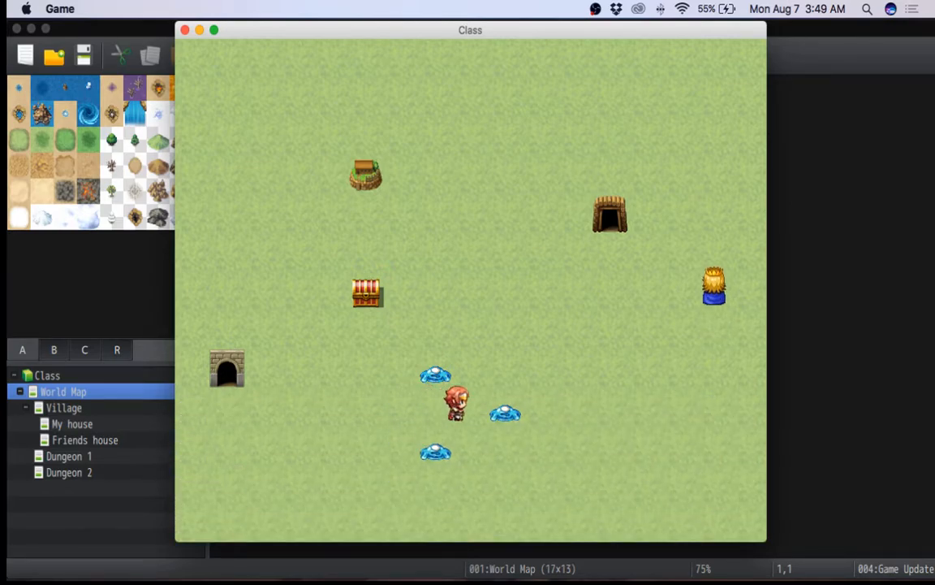
pyautogui.press('Return')
pyautogui.press('Return')
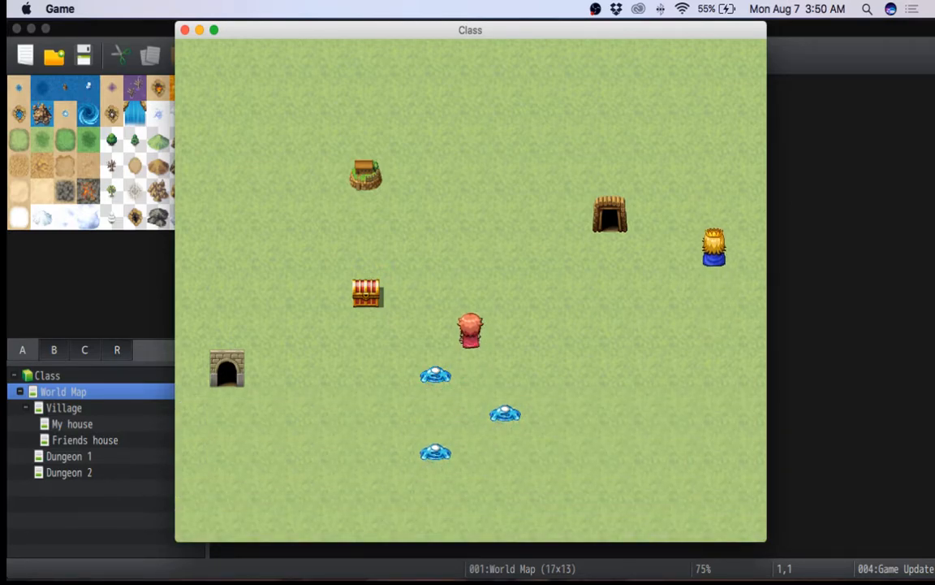
# - Walk the player character past the chest into the Village and leave again to the World Map
pyautogui.press('Up')
pyautogui.press('Left')
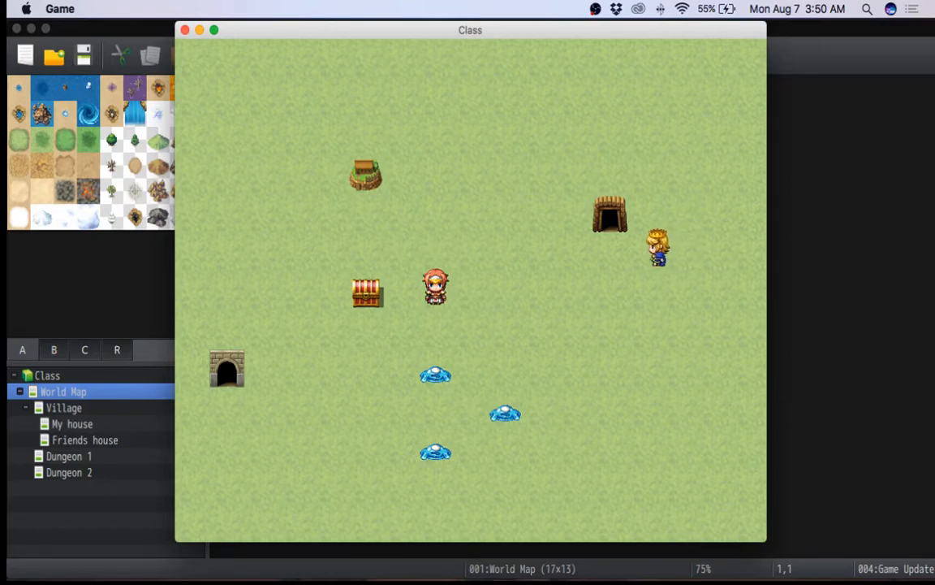
pyautogui.press('Left')
pyautogui.press('Left')
pyautogui.press('Up')
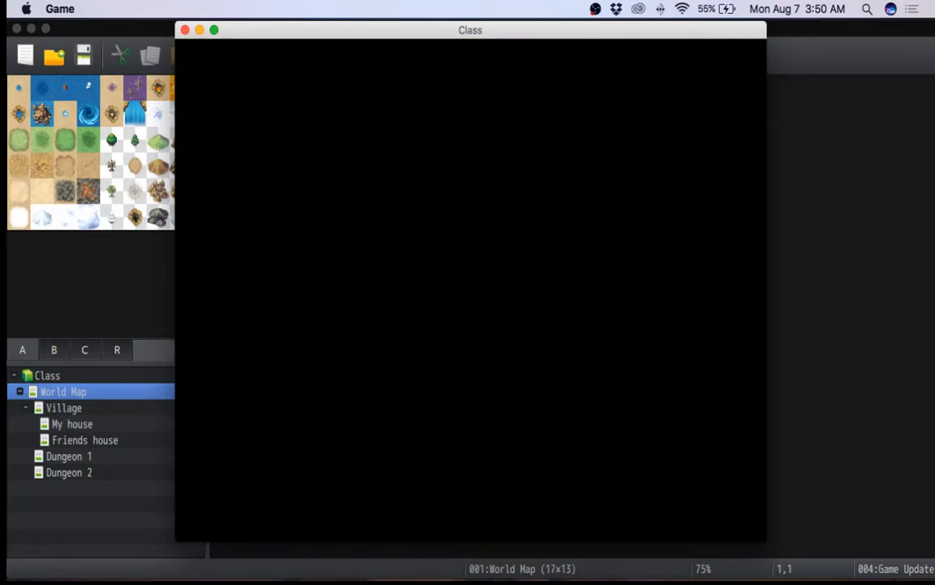
pyautogui.press('Down')
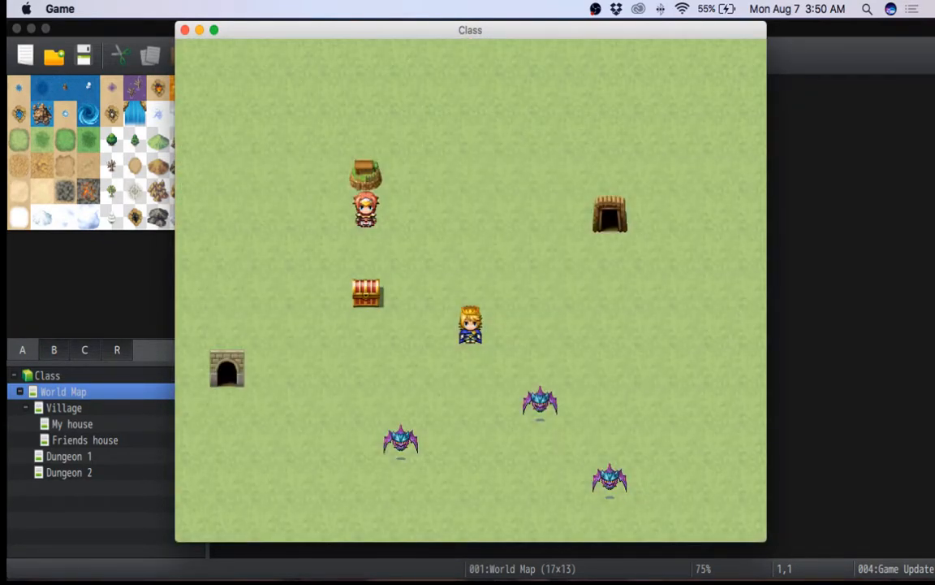
# - Walk from the Village entrance to the westernmost bat below the chest and touch it to trigger a battle
pyautogui.press('Down')
pyautogui.press('Right')
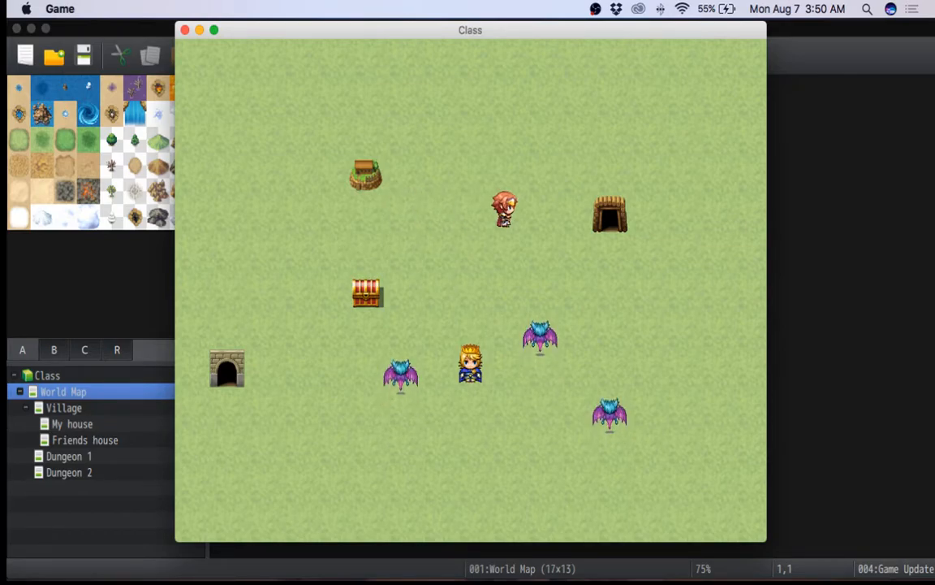
pyautogui.press('Down')
pyautogui.press('Left')
pyautogui.press('Down')
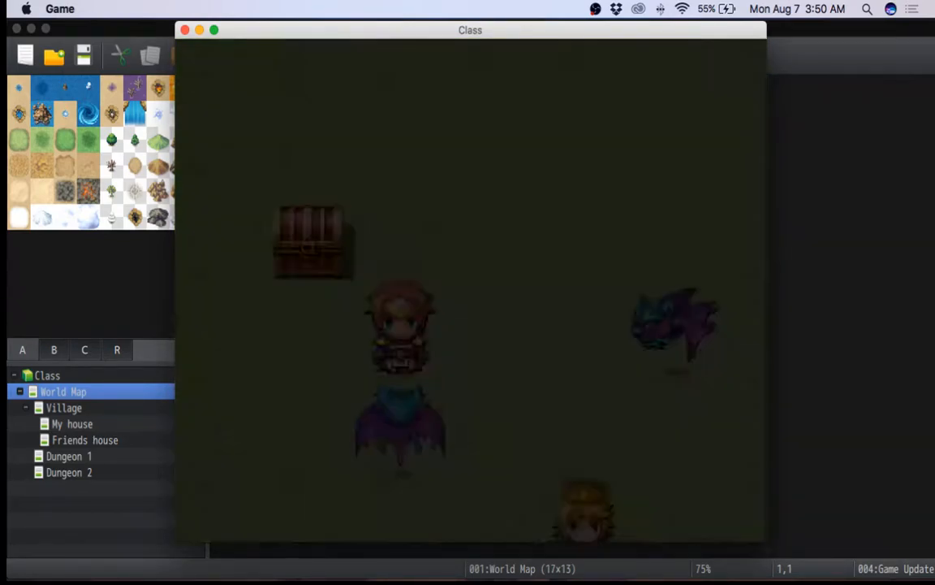
# - Defeat Bat A and Bat B with plain attacks and dismiss the victory messages to get back to the World Map
pyautogui.press('Return')
pyautogui.press('Return')
pyautogui.press('Return')
pyautogui.press('Return')
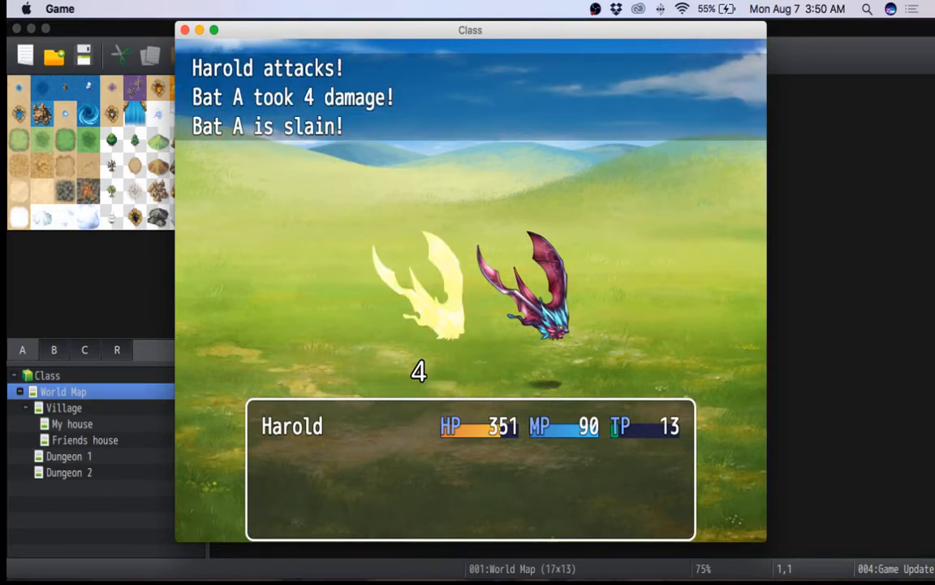
pyautogui.press('Return')
pyautogui.press('Return')
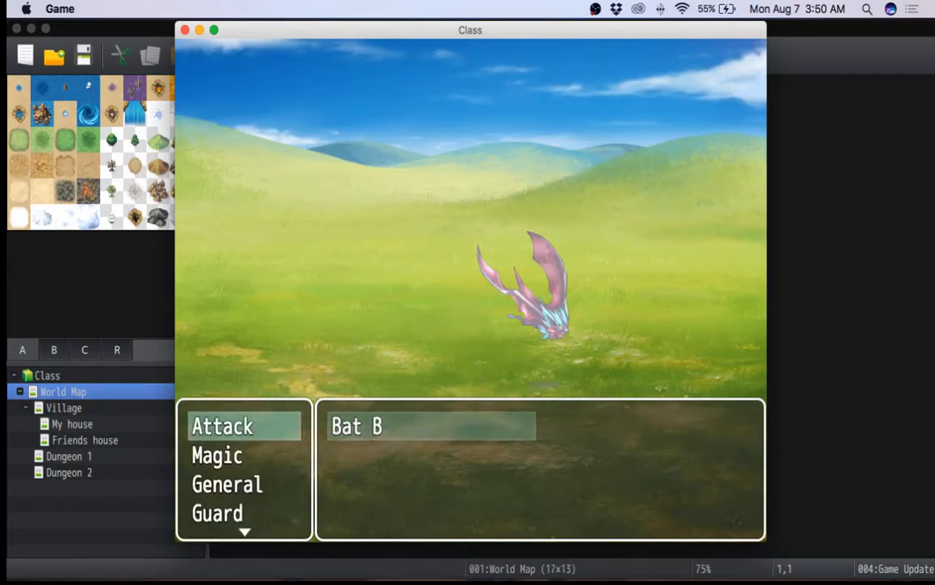
pyautogui.press('Return')
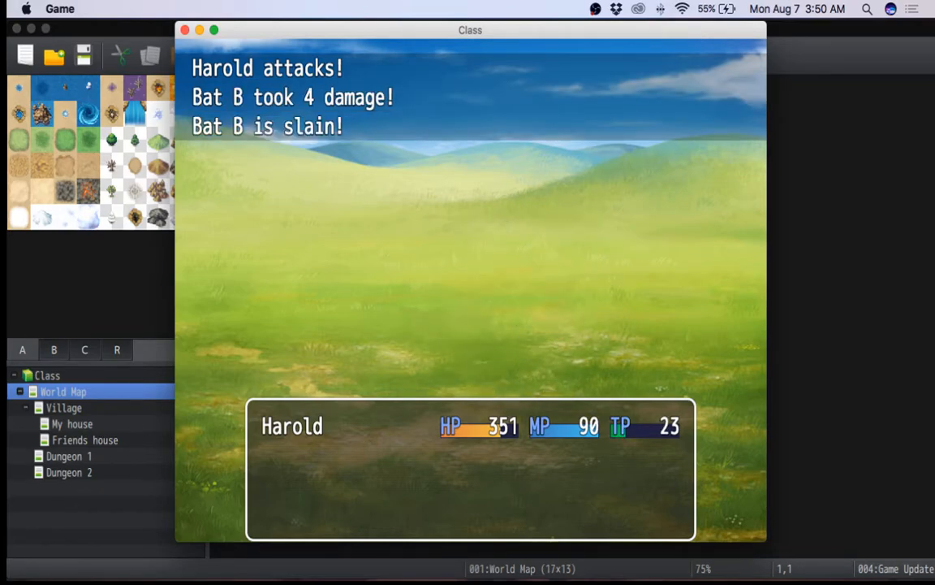
pyautogui.press('Return')
pyautogui.press('Return')
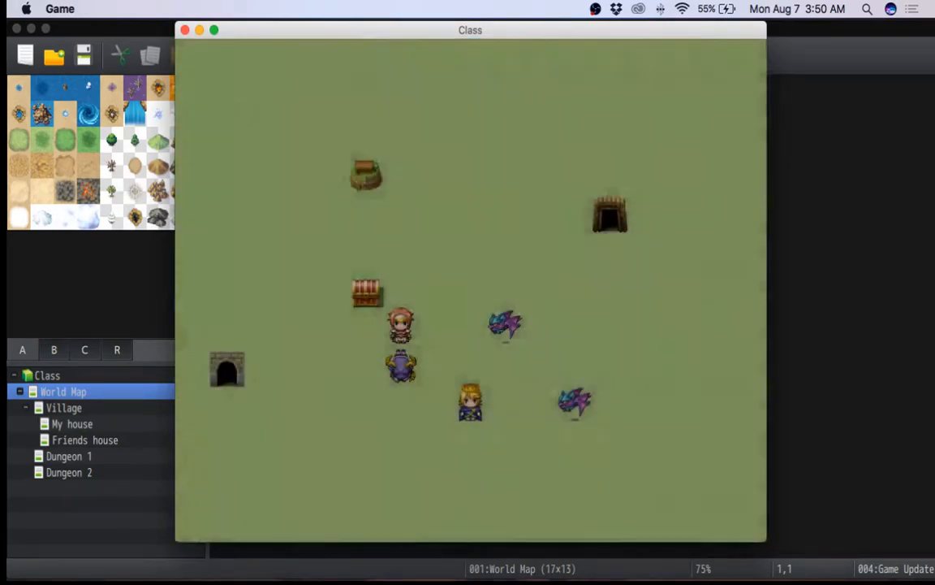
# - Walk around the purple defeated enemy, enter the Village, and exit back to the World Map
pyautogui.press('Down')
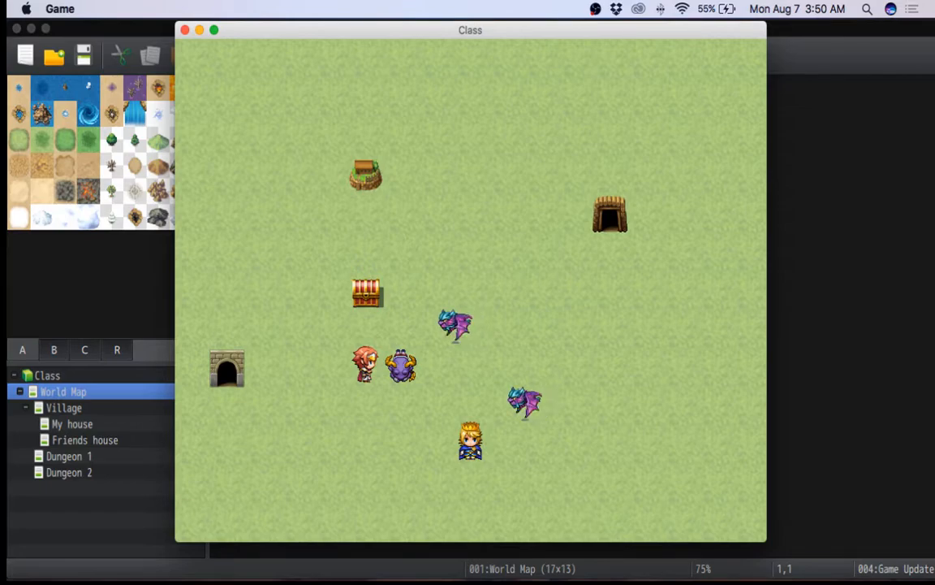
pyautogui.press('Left')
pyautogui.press('Up')
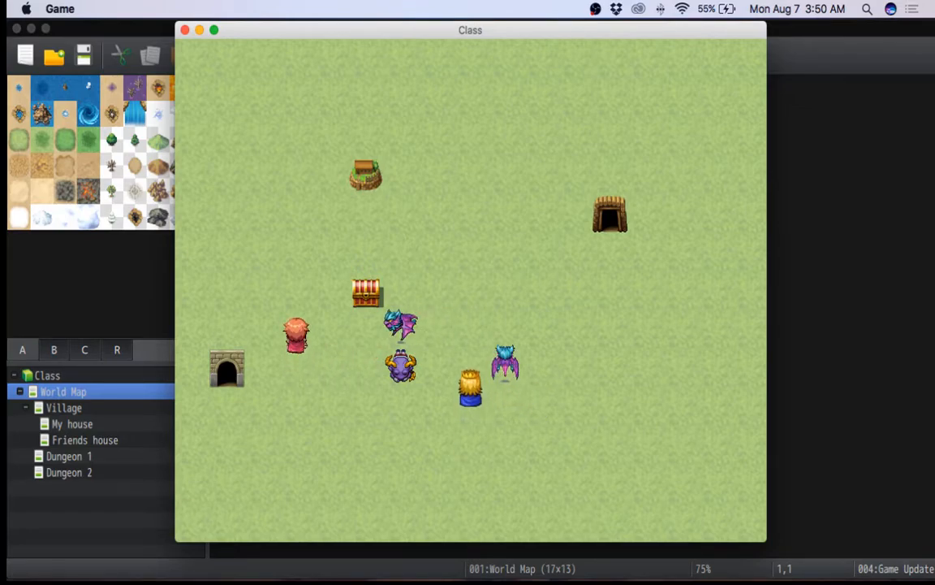
pyautogui.press('Right')
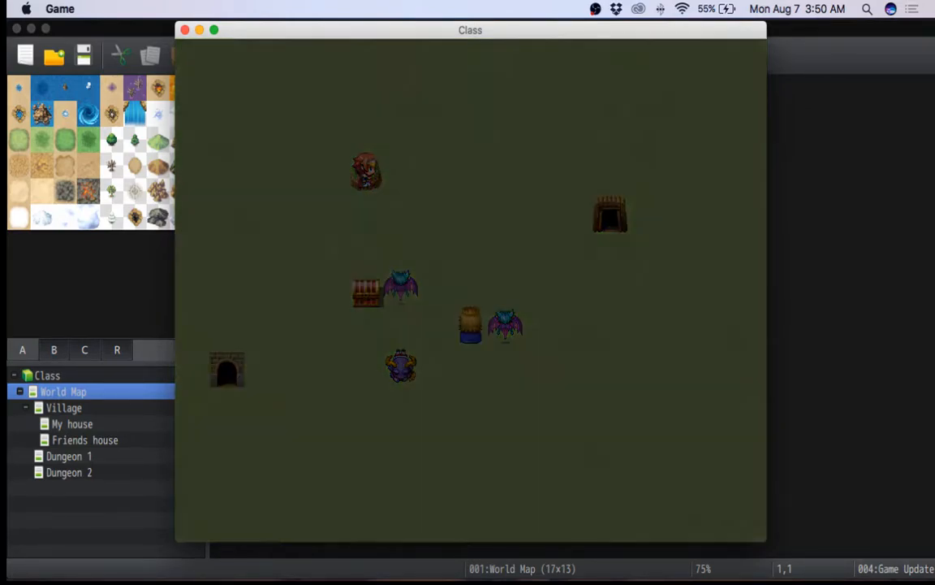
pyautogui.press('Down')
# - Lead the player character around the World Map while avoiding the approaching bats, and close the playtest
pyautogui.press('Left')
pyautogui.press('Right')
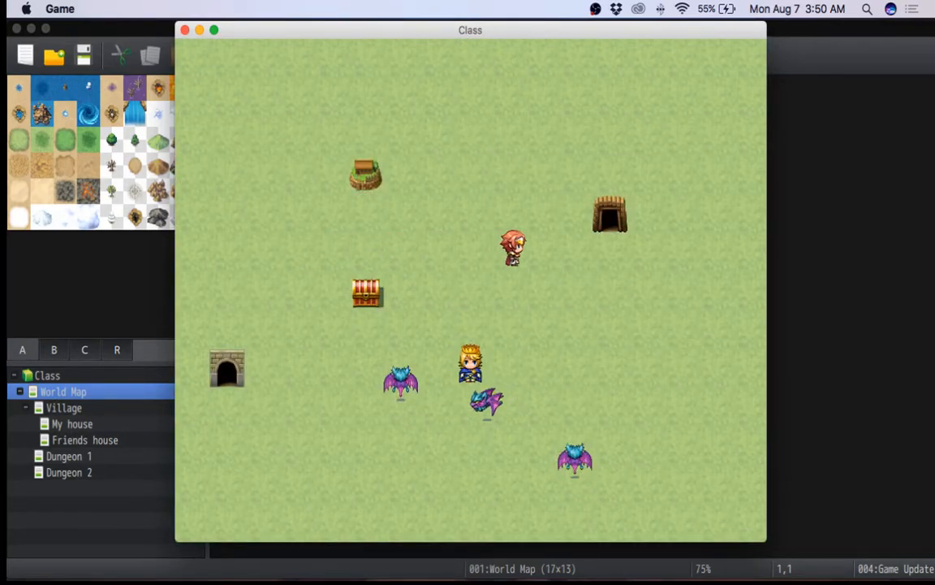
pyautogui.press('Down')
pyautogui.press('Down')
pyautogui.press('Right')
pyautogui.press('Up')
pyautogui.press('Left')
pyautogui.press('Up')
pyautogui.press('Left')
pyautogui.press('Up')
pyautogui.press('Left')
pyautogui.press('Down')
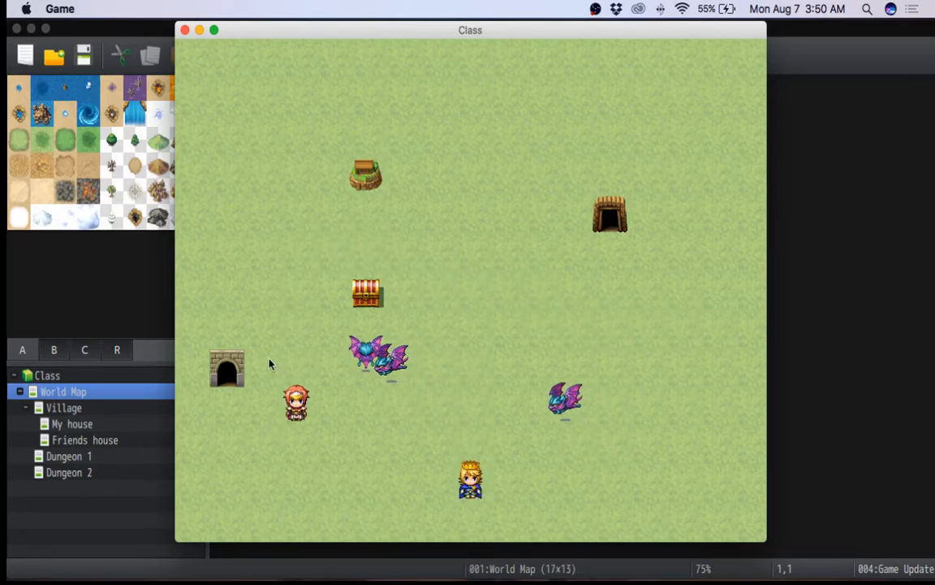
pyautogui.click(185, 30)
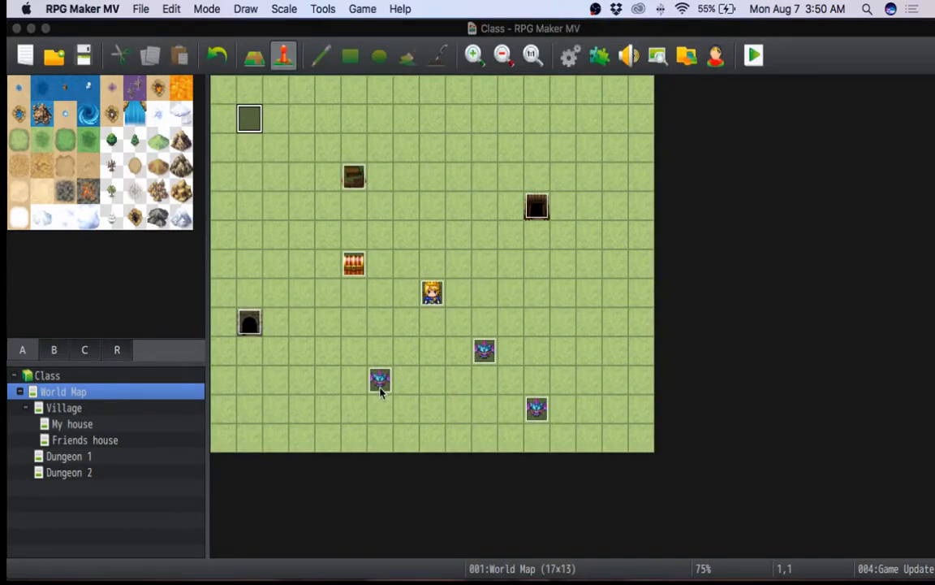
# - Open the westernmost bat event and review its battle commands and its defeated-state page
pyautogui.rightClick(379, 386)
pyautogui.click(405, 371)
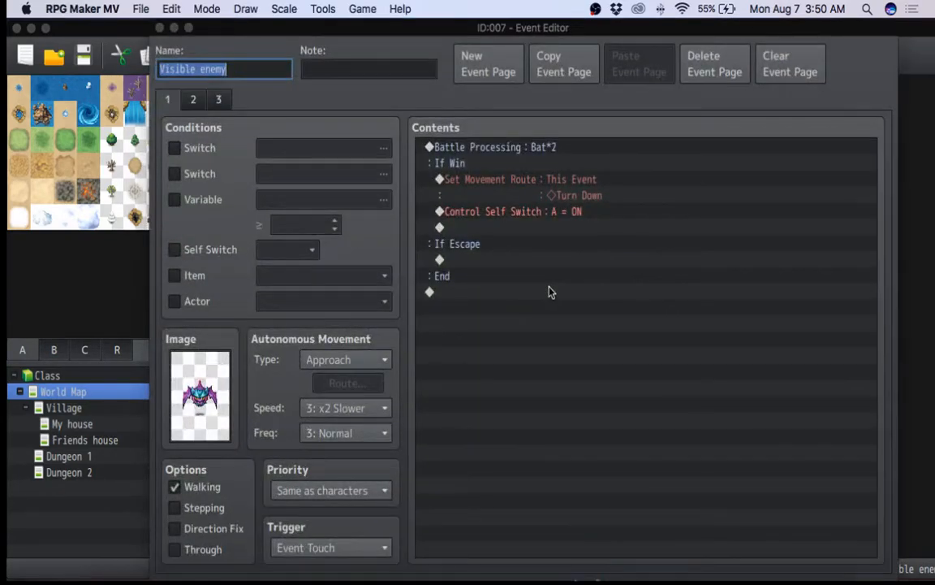
pyautogui.click(555, 185)
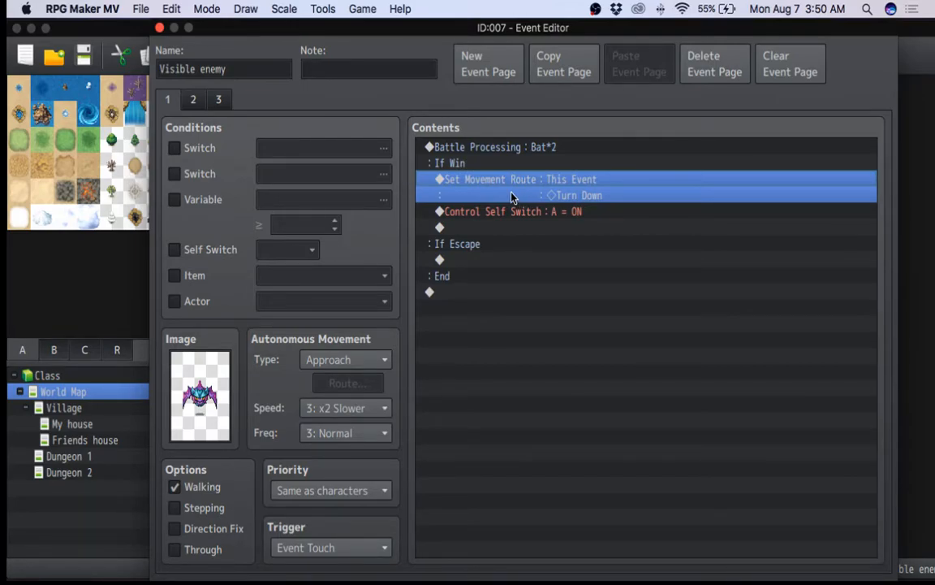
pyautogui.click(192, 100)
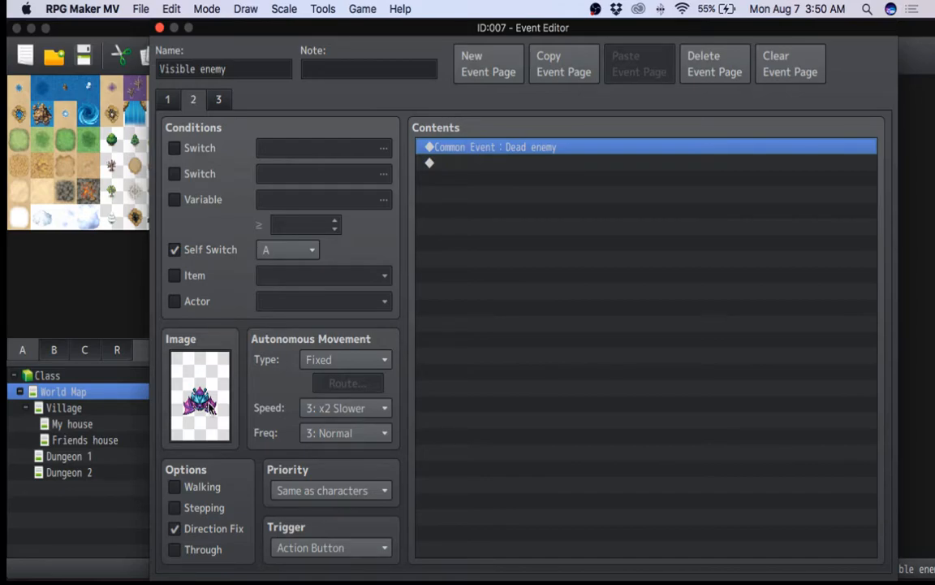
# - Browse the Damage1, Damage2, Damage3, Actor3, Evil and Monster character sheets for the defeated page's image, keeping the current image
pyautogui.doubleClick(203, 396)
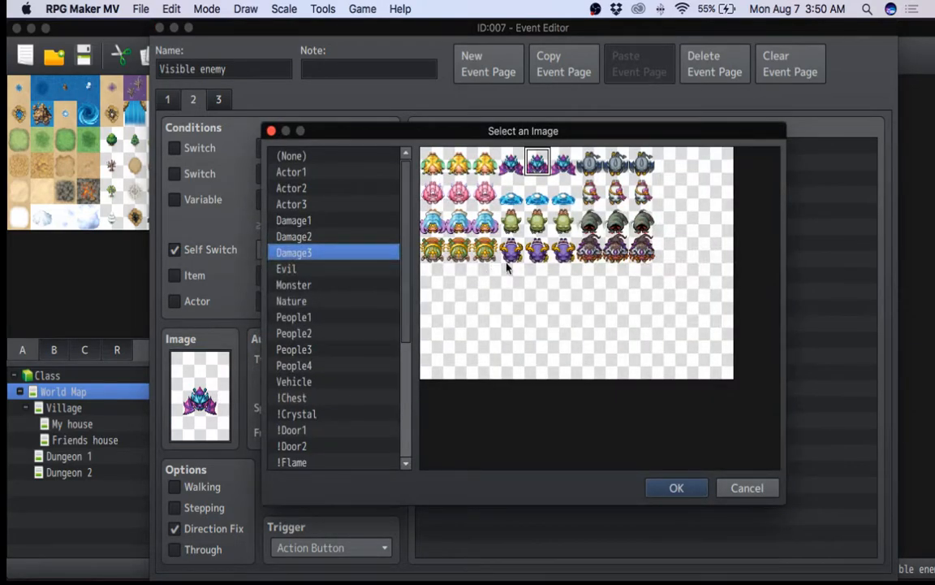
pyautogui.click(319, 237)
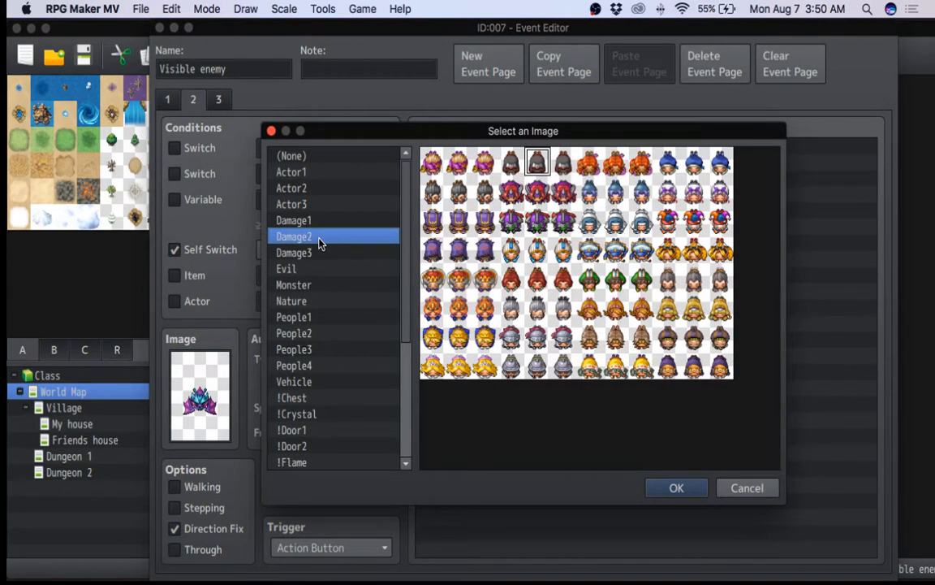
pyautogui.click(321, 222)
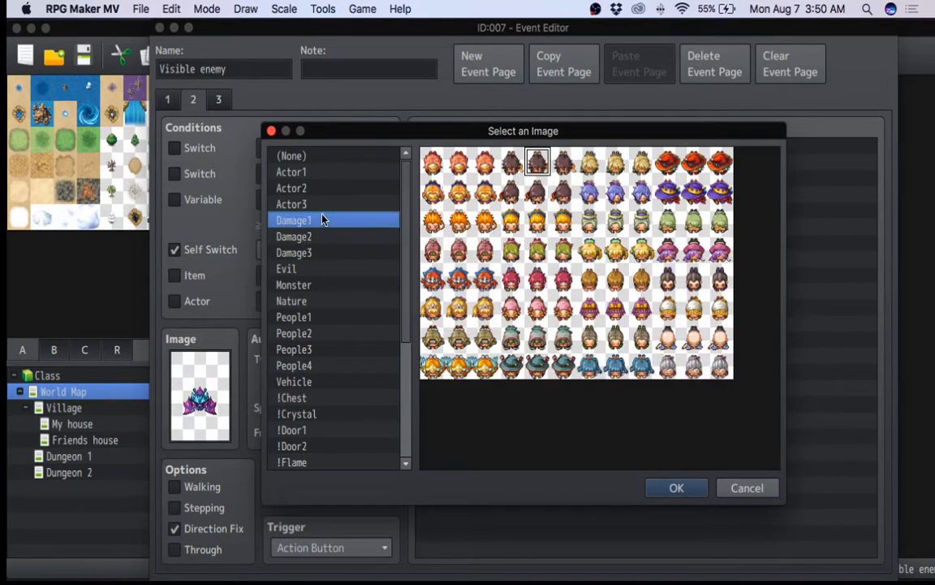
pyautogui.click(322, 204)
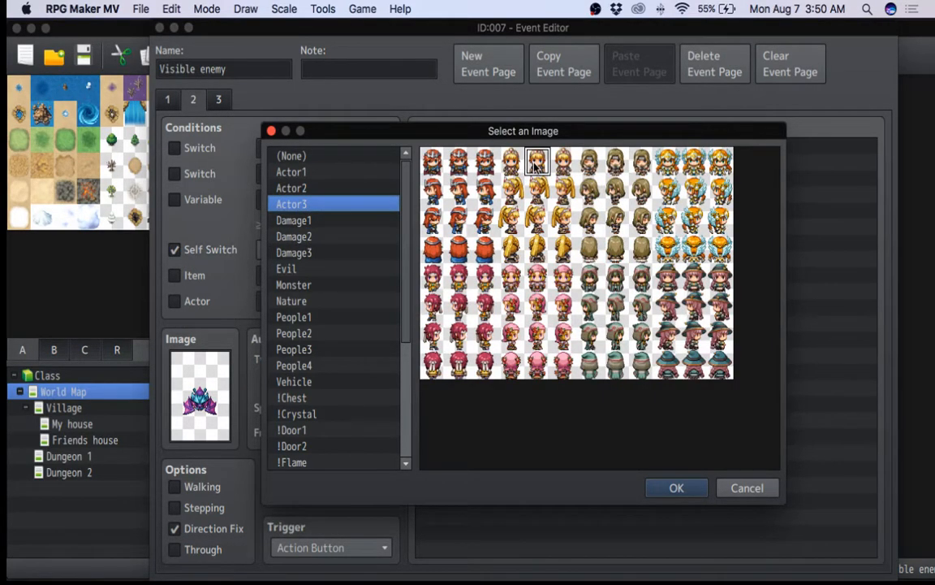
pyautogui.click(324, 253)
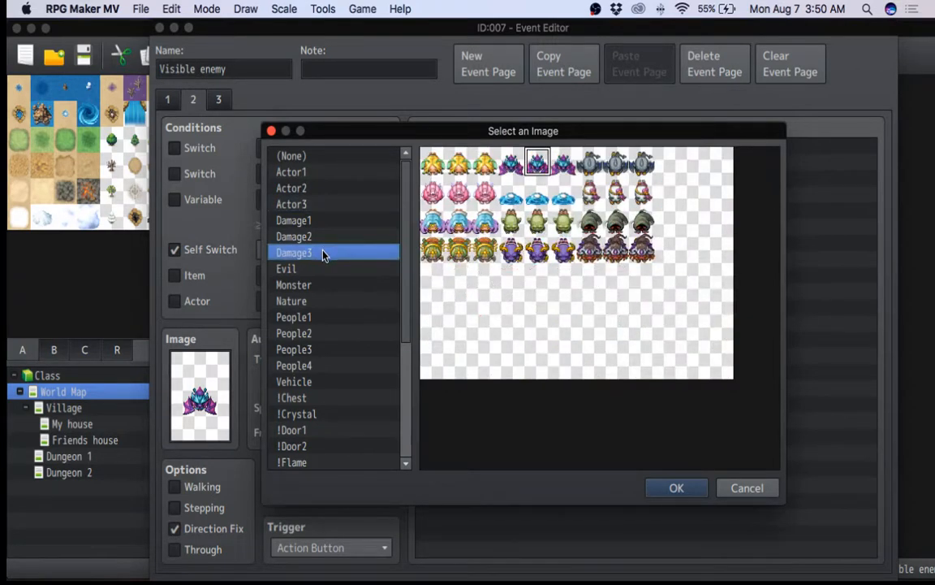
pyautogui.click(324, 268)
pyautogui.click(318, 285)
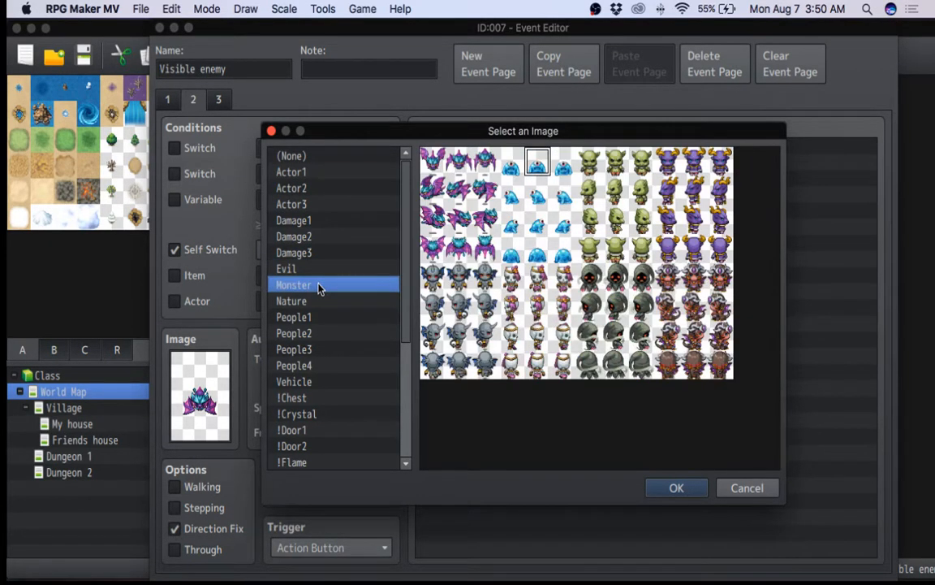
pyautogui.click(759, 489)
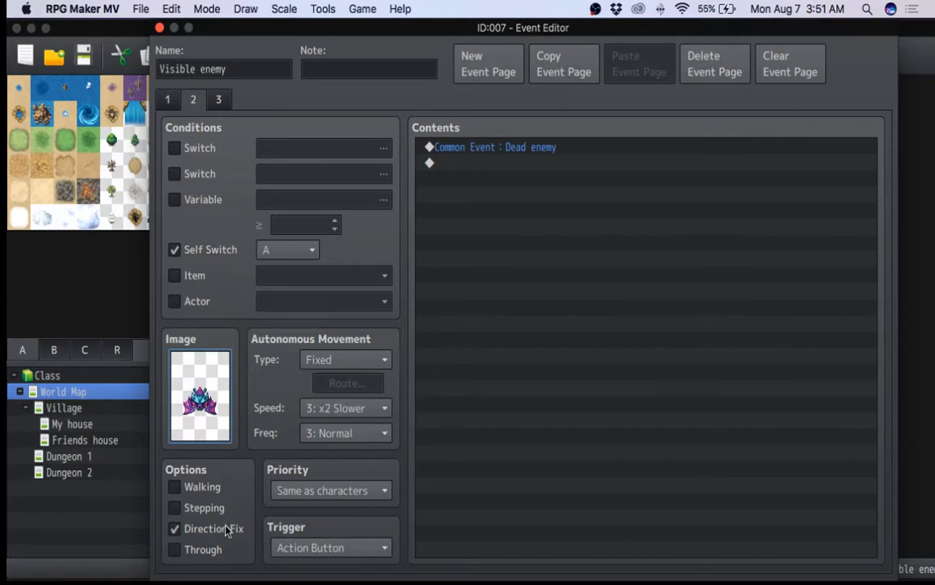
# - Make the Turn Down movement route on the bat event's first page wait for completion, and accept the event changes
pyautogui.click(169, 102)
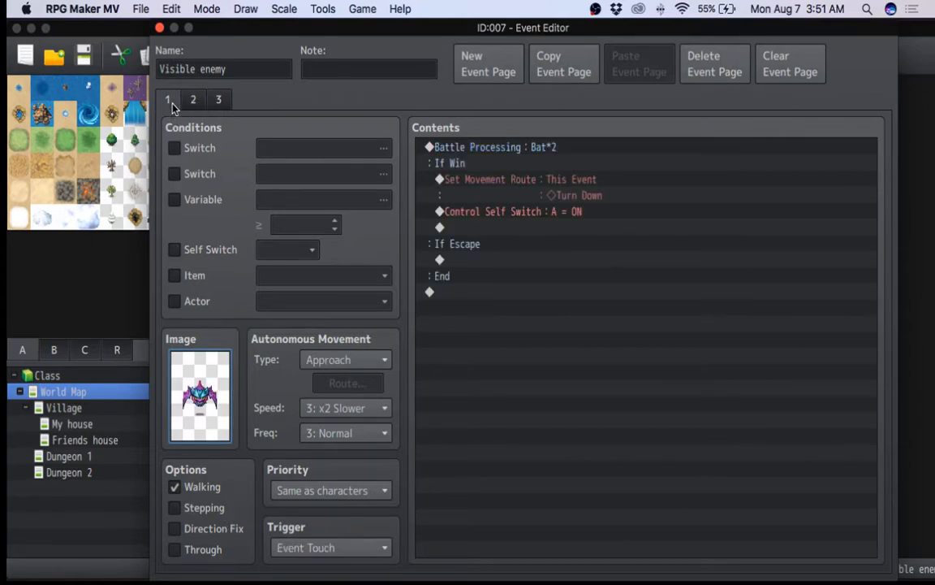
pyautogui.rightClick(479, 183)
pyautogui.click(513, 201)
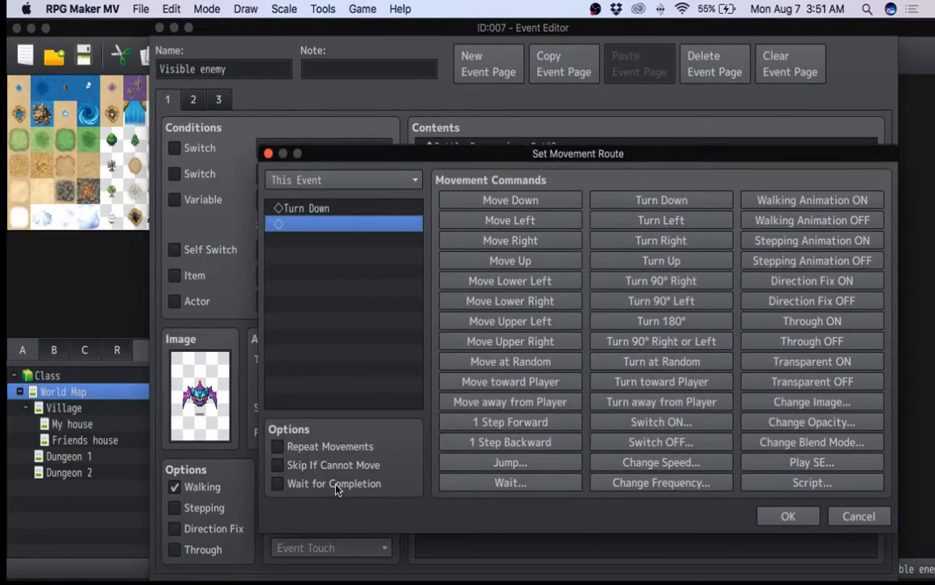
pyautogui.click(278, 484)
pyautogui.click(786, 517)
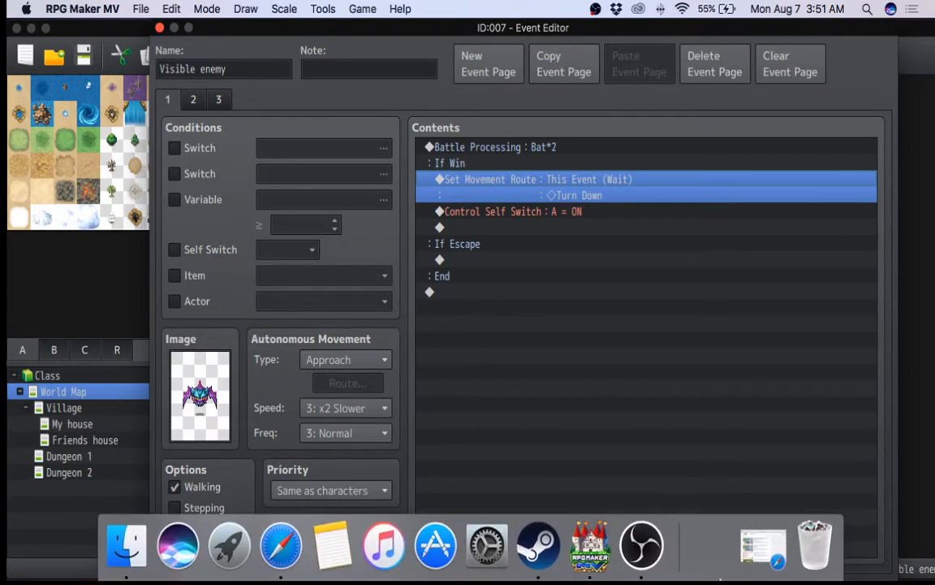
pyautogui.click(723, 555)
pyautogui.click(55, 41)
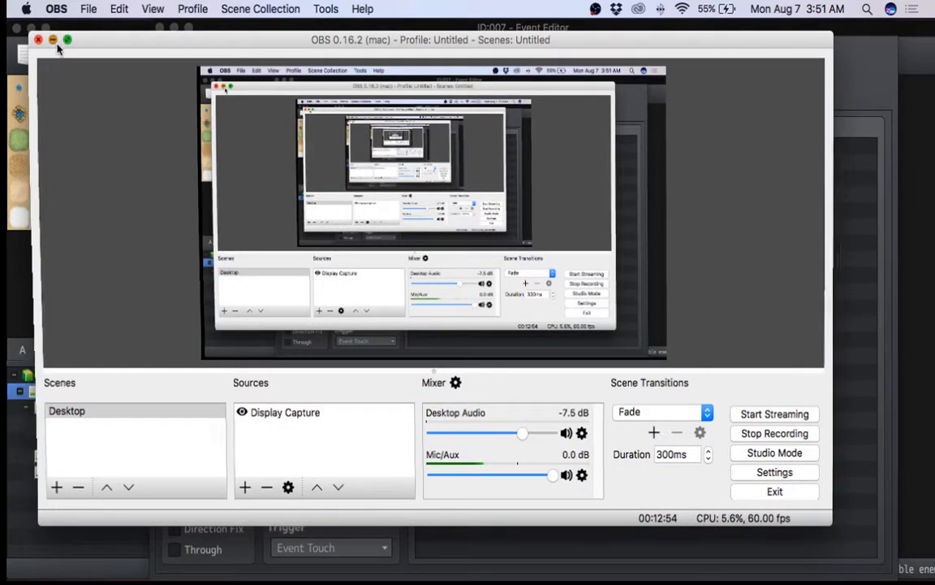
pyautogui.click(709, 580)
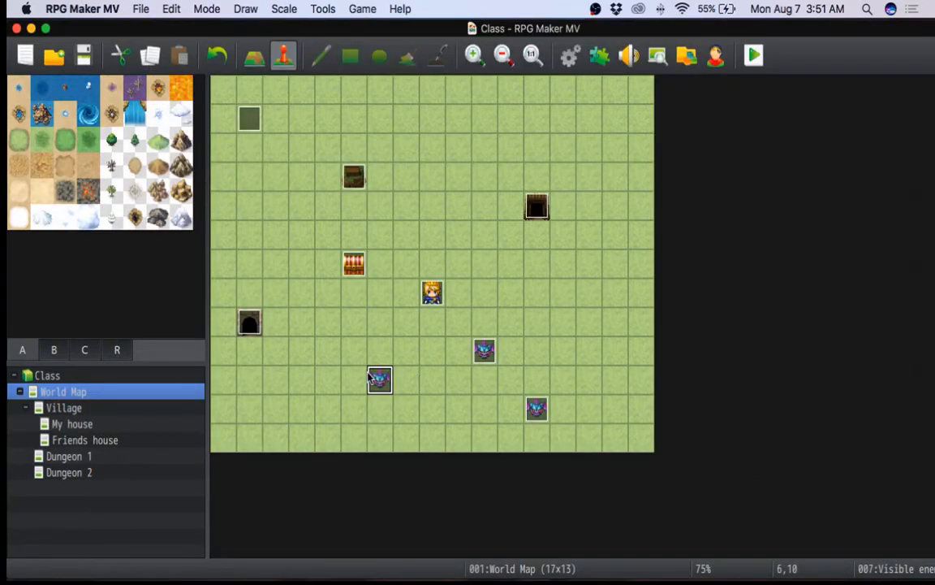
# - Delete the two other bat events on the World Map, keeping only the westernmost one
pyautogui.rightClick(484, 351)
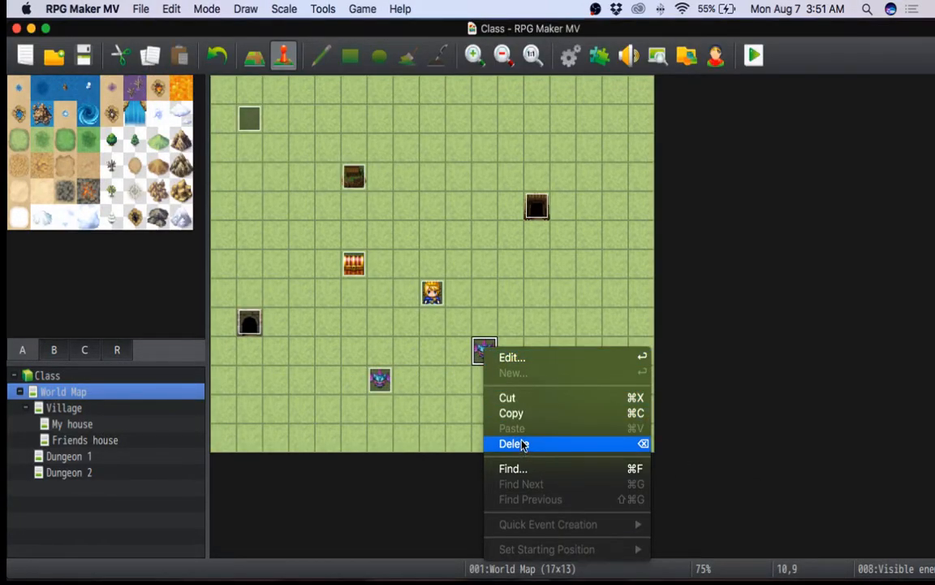
pyautogui.click(524, 443)
pyautogui.rightClick(536, 409)
pyautogui.click(568, 455)
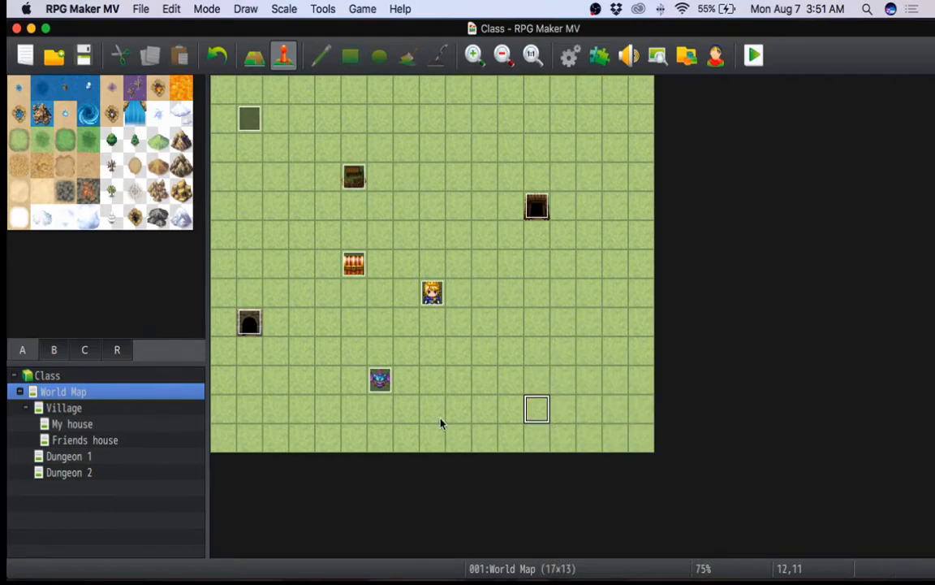
# - Copy the remaining bat event and paste duplicates of it onto World Map tiles 9,9 and 12,10
pyautogui.rightClick(374, 379)
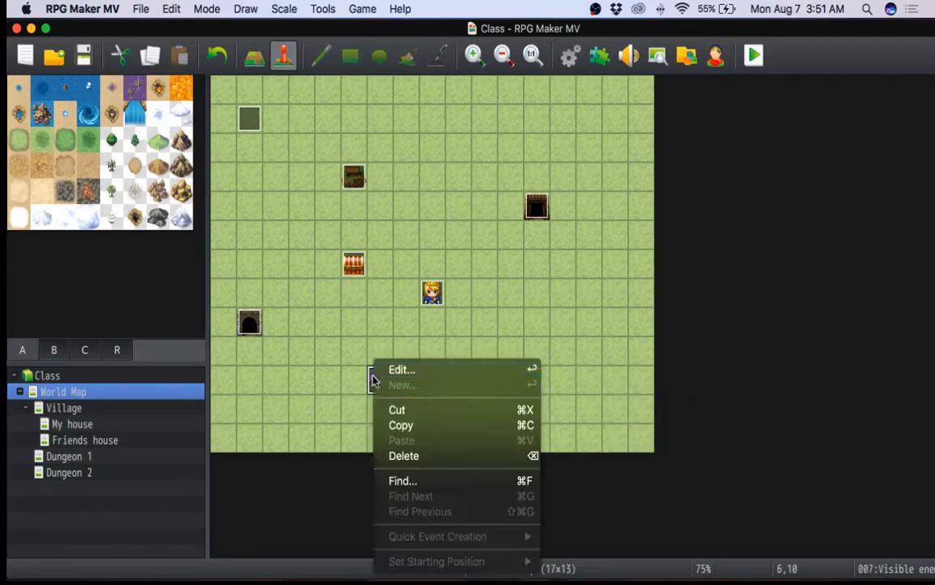
pyautogui.click(414, 424)
pyautogui.click(459, 352)
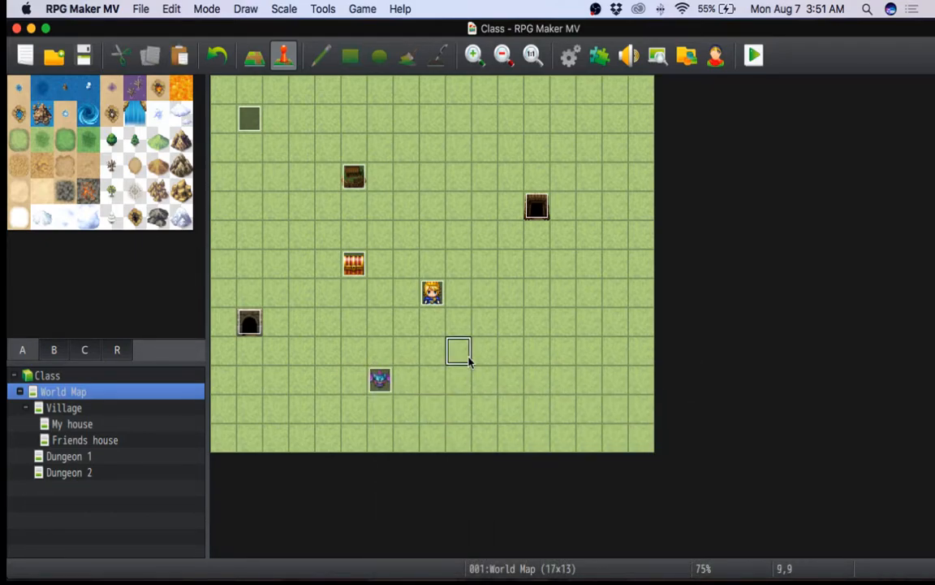
pyautogui.rightClick(468, 360)
pyautogui.click(498, 434)
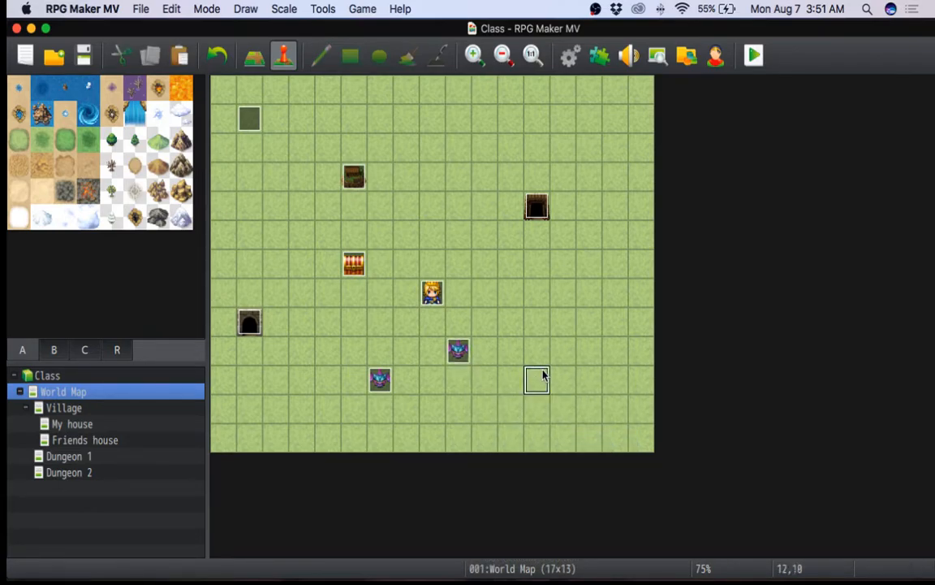
pyautogui.rightClick(543, 375)
pyautogui.click(570, 439)
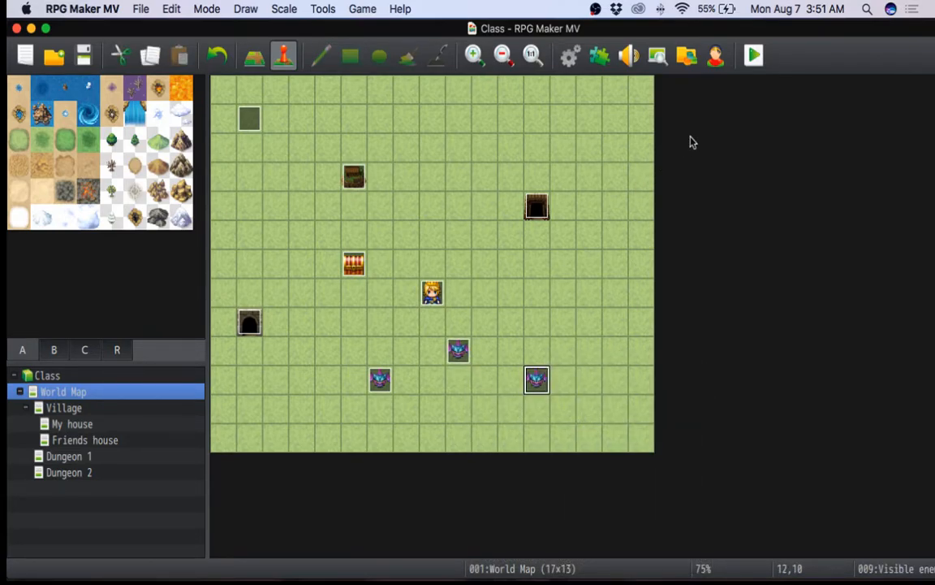
# - Remove one bat from the Bat*2 troop in the database, auto-name the troop Bat, and accept the changes
pyautogui.click(336, 15)
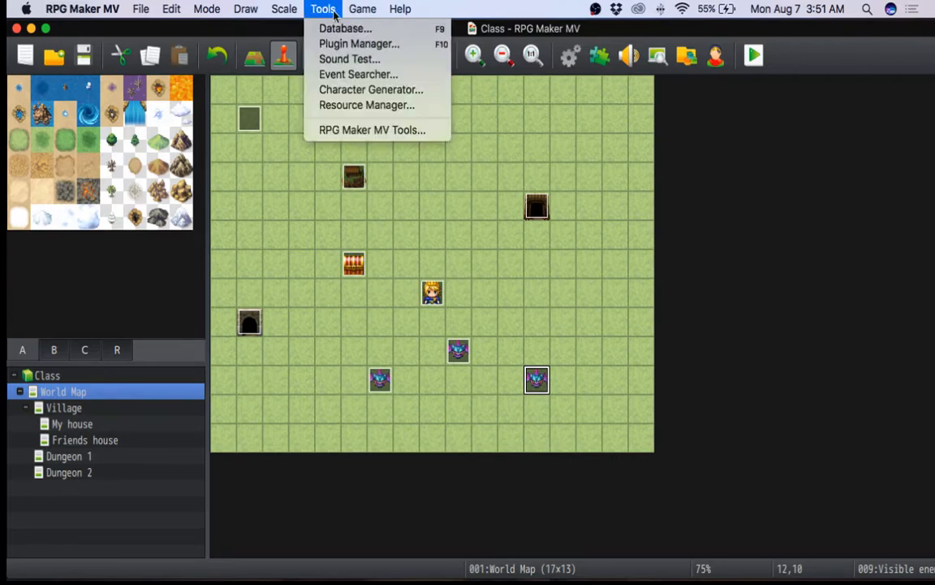
pyautogui.click(328, 29)
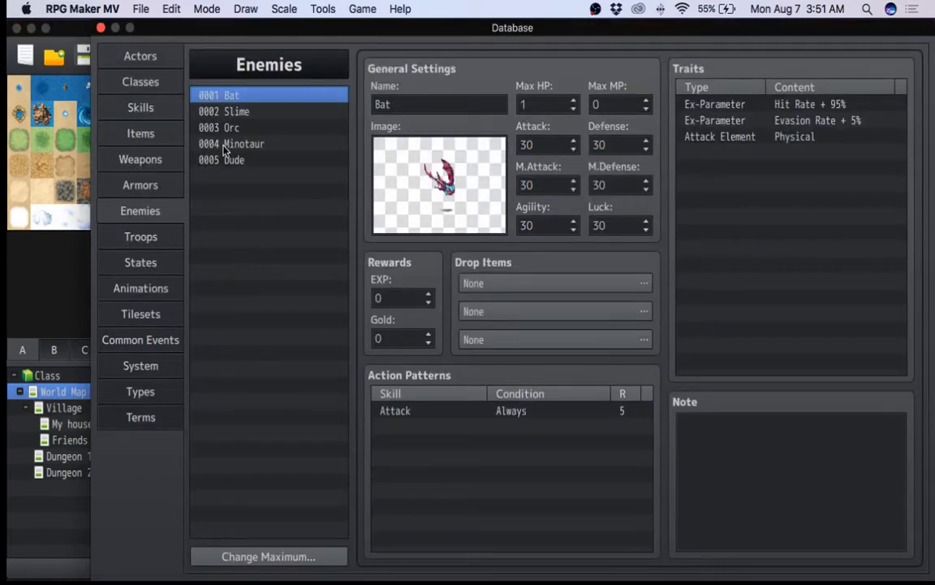
pyautogui.click(145, 235)
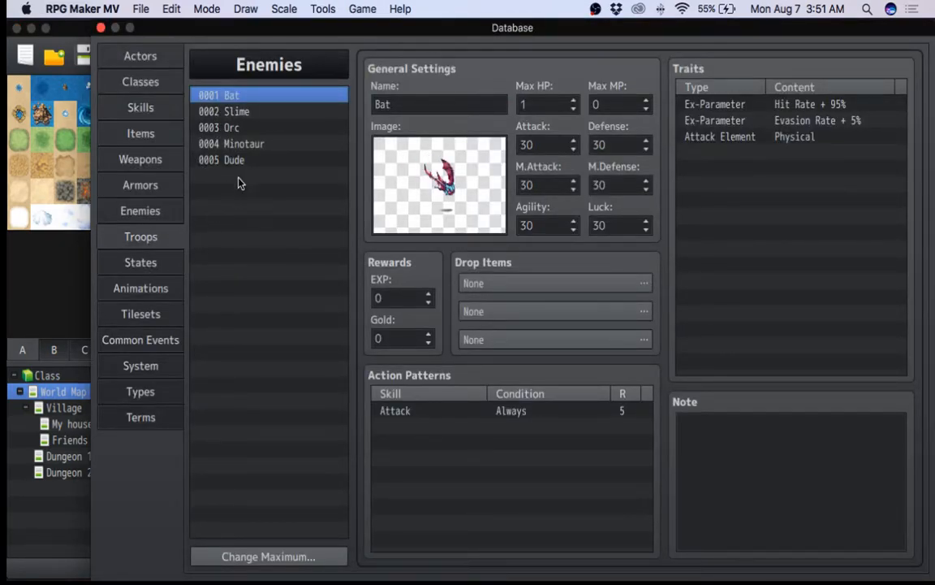
pyautogui.click(492, 213)
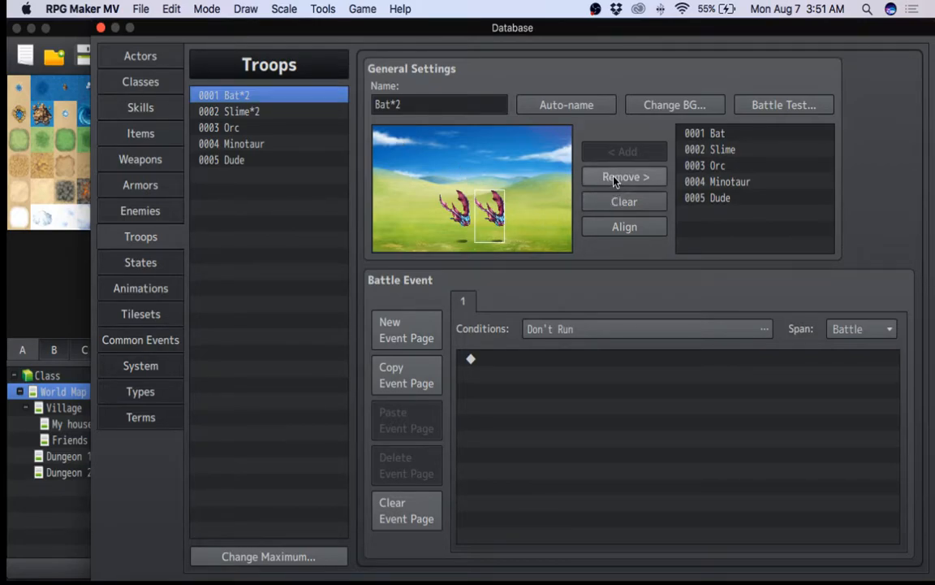
pyautogui.click(537, 107)
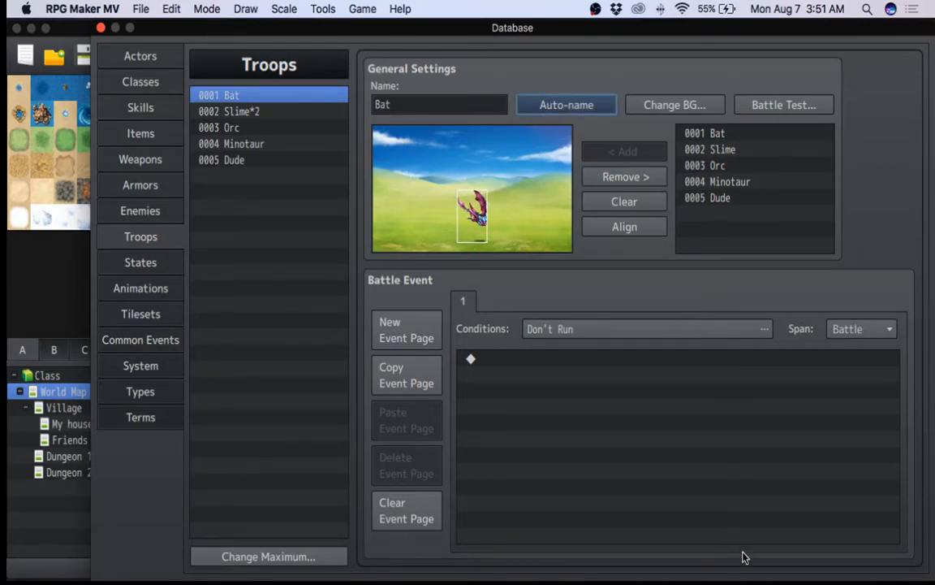
pyautogui.click(739, 577)
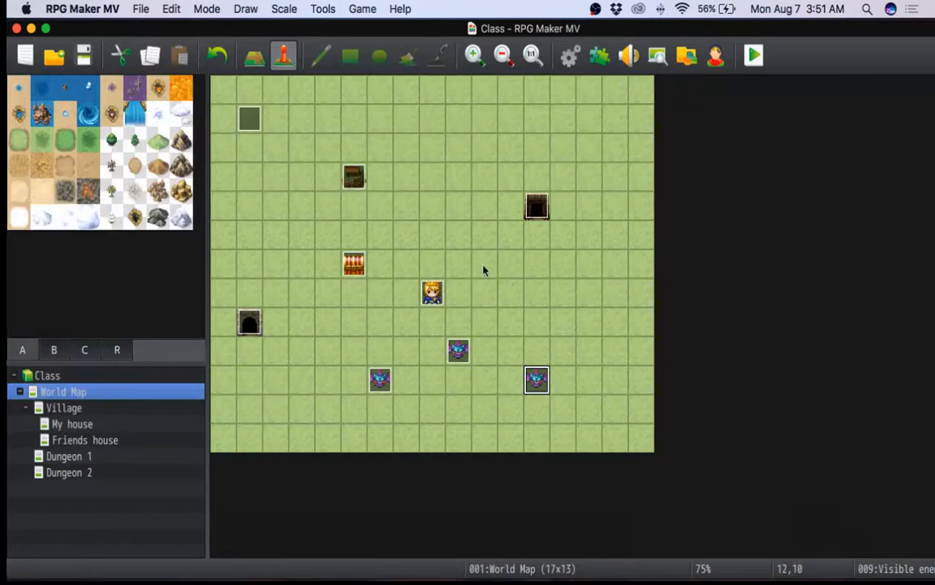
# - Save the changes to the game and start a playtest
pyautogui.click(458, 351)
pyautogui.click(754, 55)
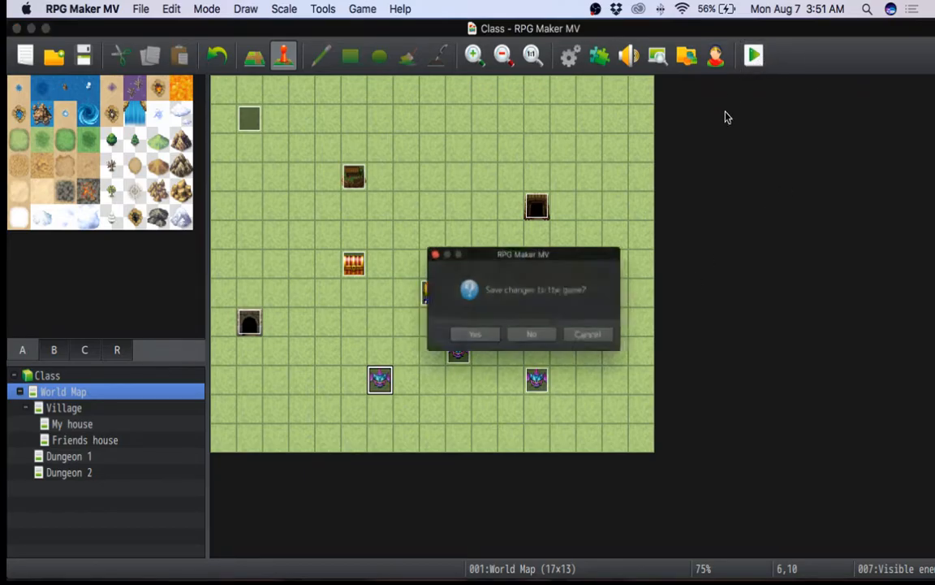
pyautogui.click(481, 347)
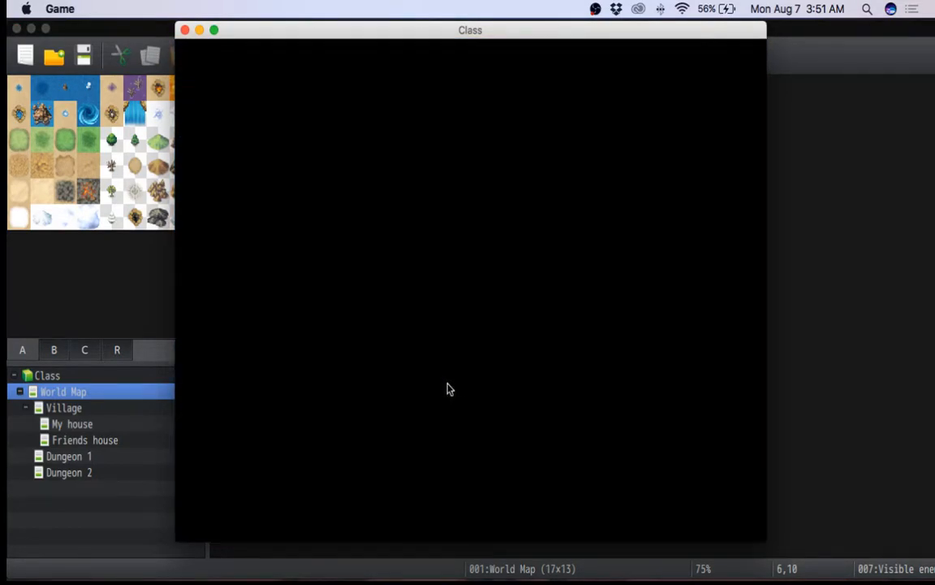
# - Leave the Village through the fence gap and walk down the World Map to meet the westernmost bat
pyautogui.press('Down')
pyautogui.press('Right')
pyautogui.press('Right')
pyautogui.press('Down')
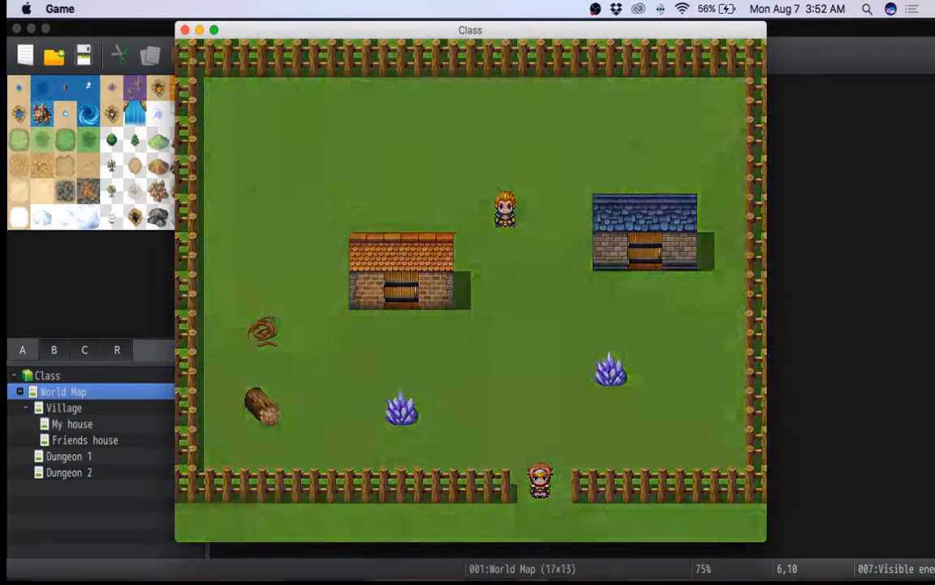
pyautogui.press('Down')
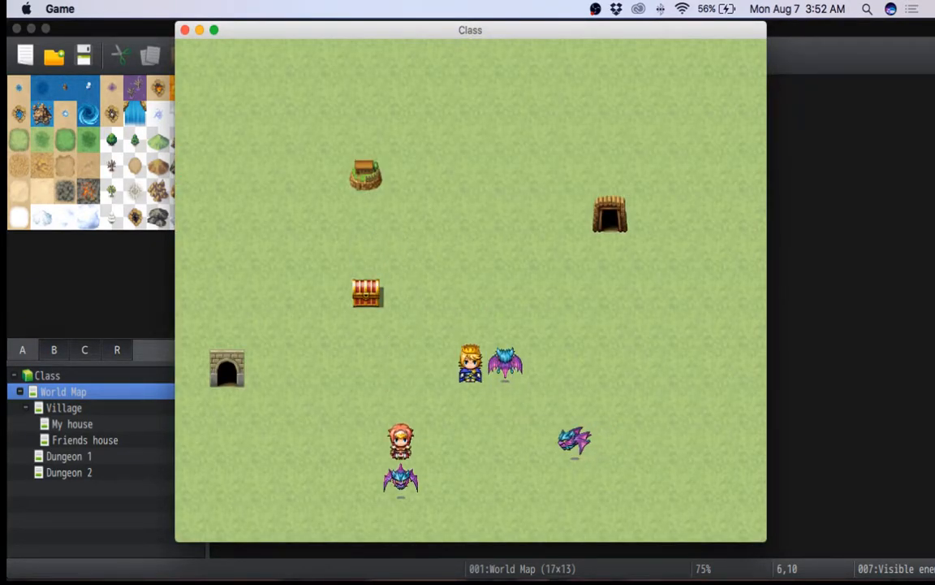
# - Fight the single bat with plain attacks and dismiss the victory messages to get back to the World Map
pyautogui.press('Return')
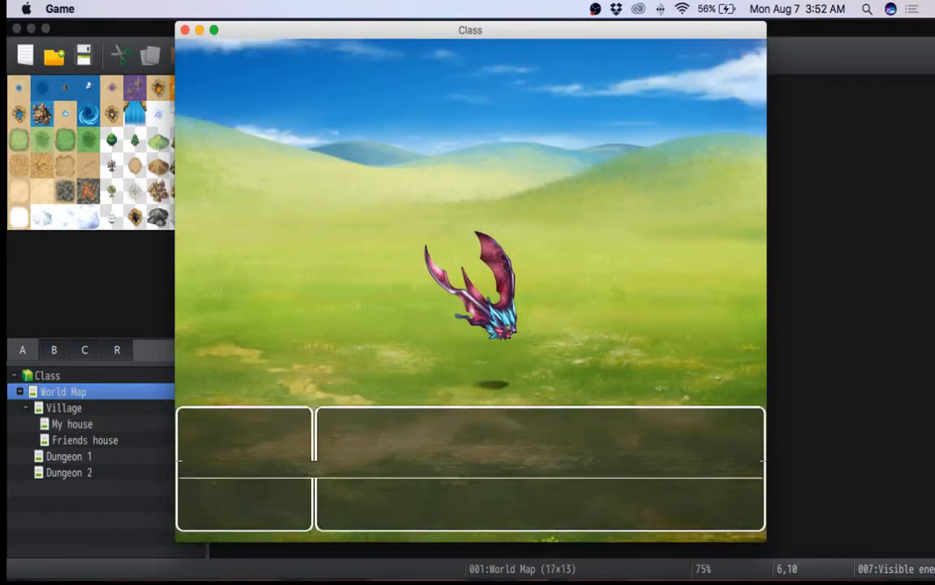
pyautogui.press('Return')
pyautogui.press('Return')
pyautogui.press('Return')
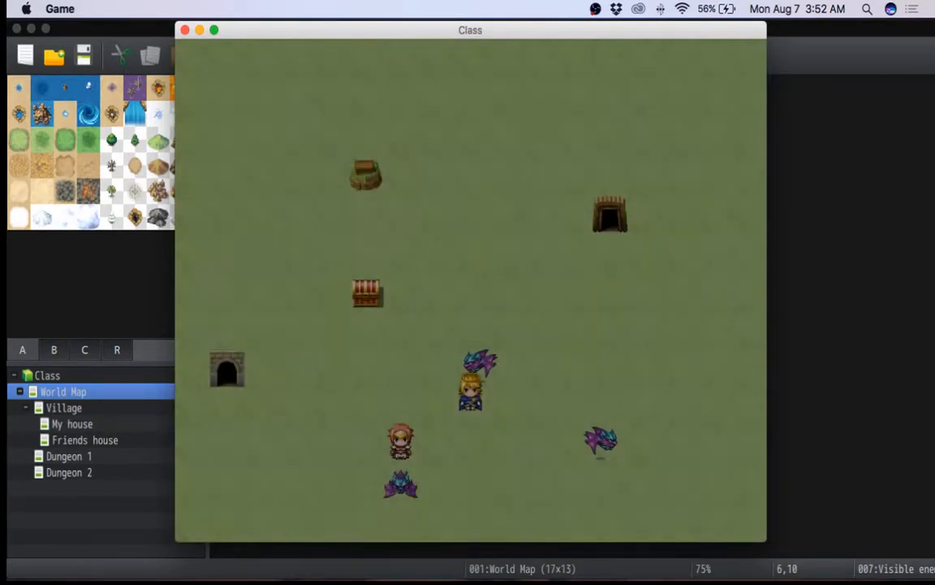
# - Walk the hero into the bat southeast of the treasure chest and defeat it with plain attacks
pyautogui.press('Down')
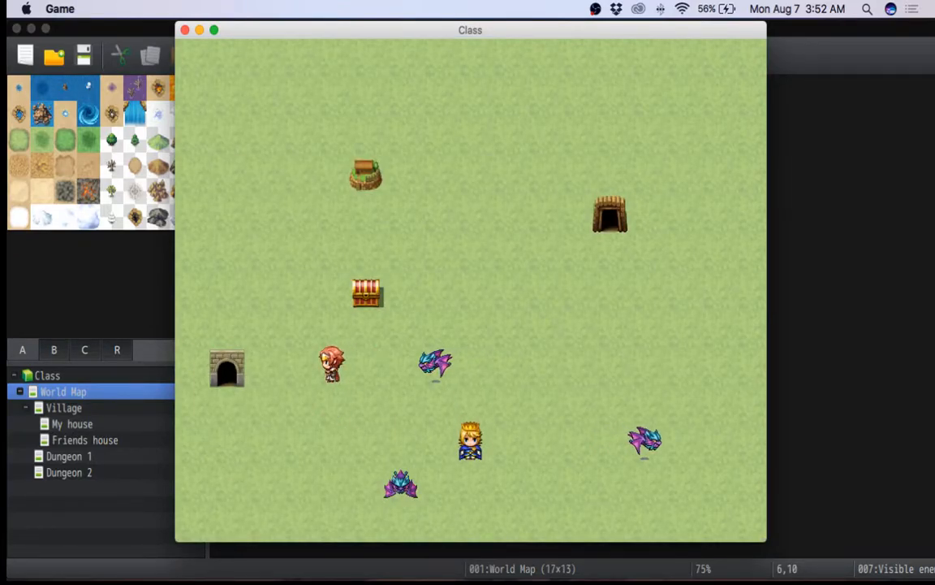
pyautogui.press('Down')
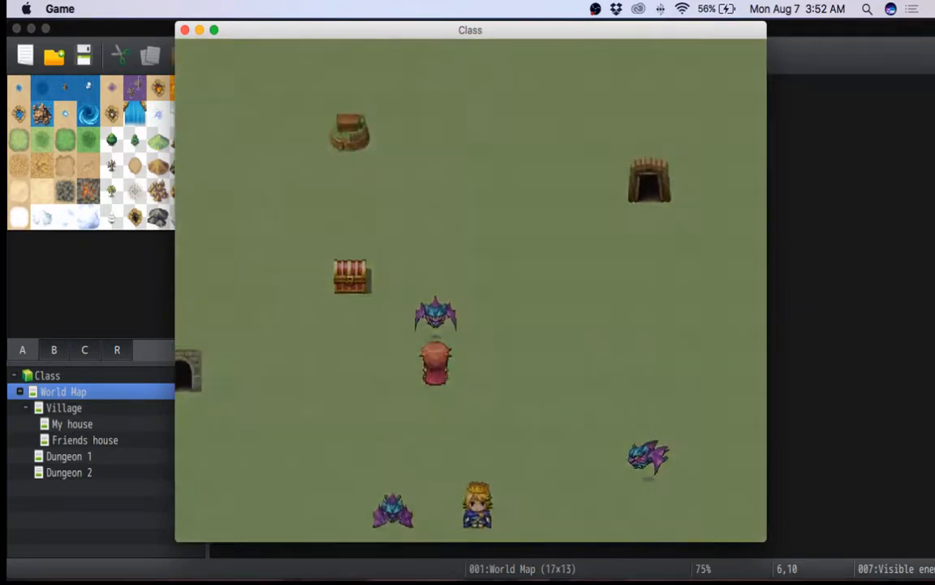
pyautogui.press('Return')
pyautogui.press('Return')
pyautogui.press('Return')
pyautogui.press('Return')
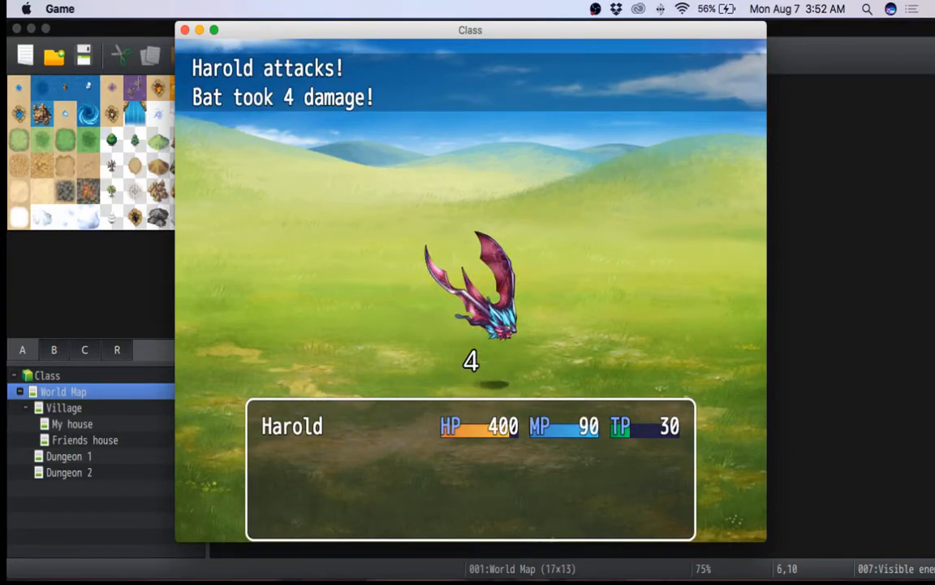
pyautogui.press('Return')
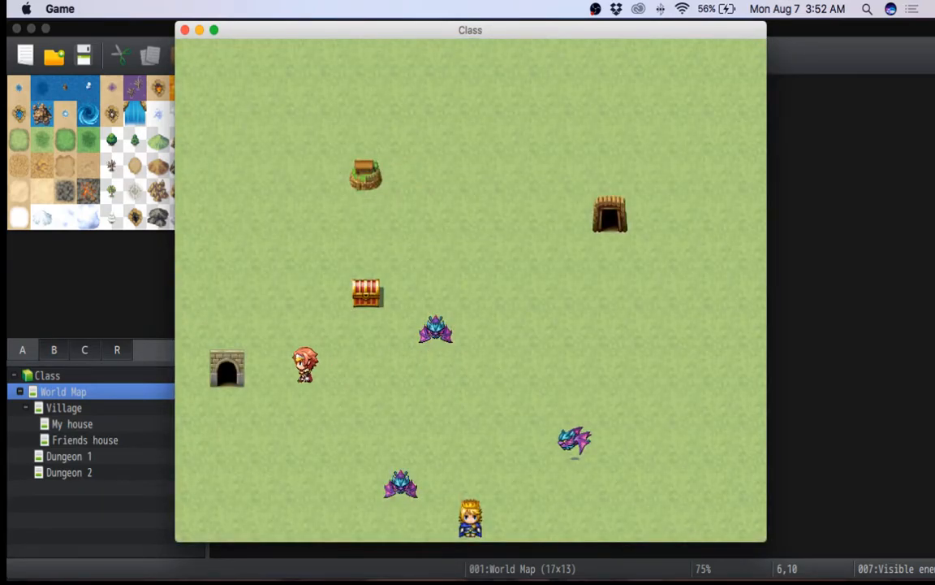
# - Walk around the World Map past the two defeated bats and examine their state and the remaining bat's movement
pyautogui.press('Up')
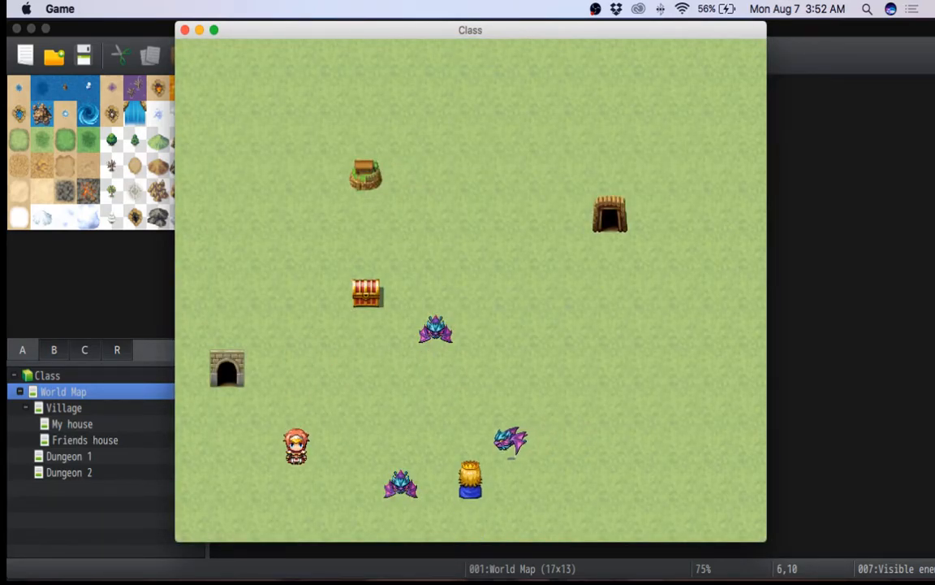
pyautogui.press('Up')
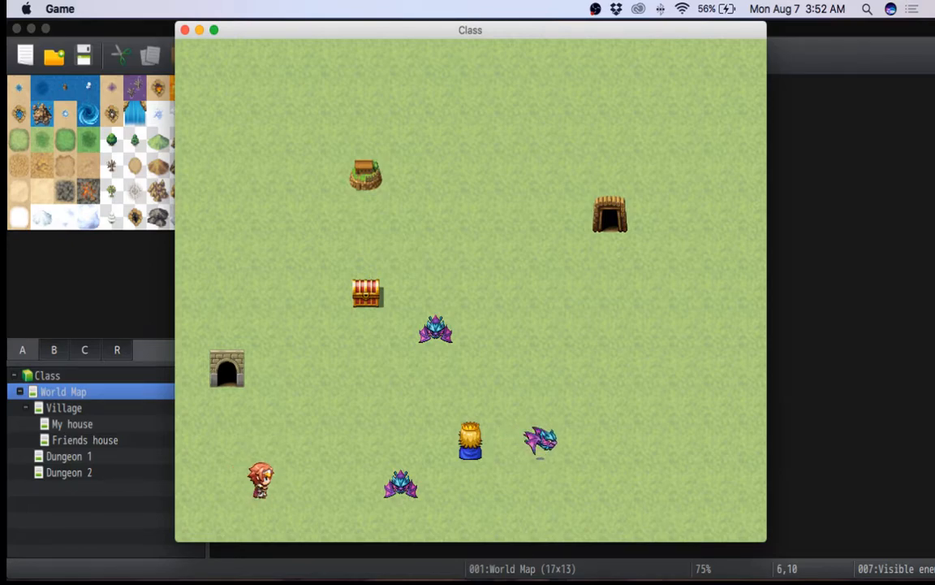
pyautogui.press('Up')
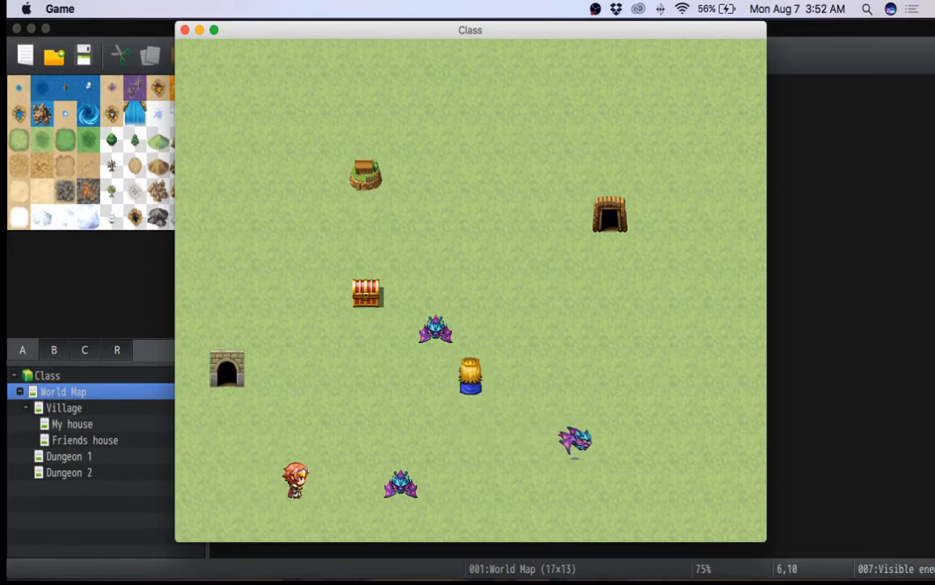
pyautogui.press('Up')
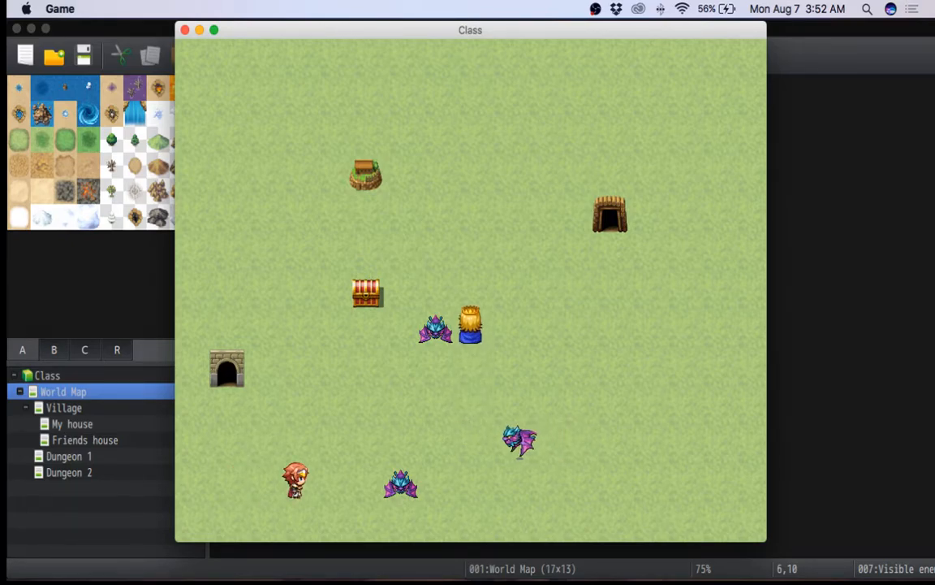
pyautogui.press('Up')
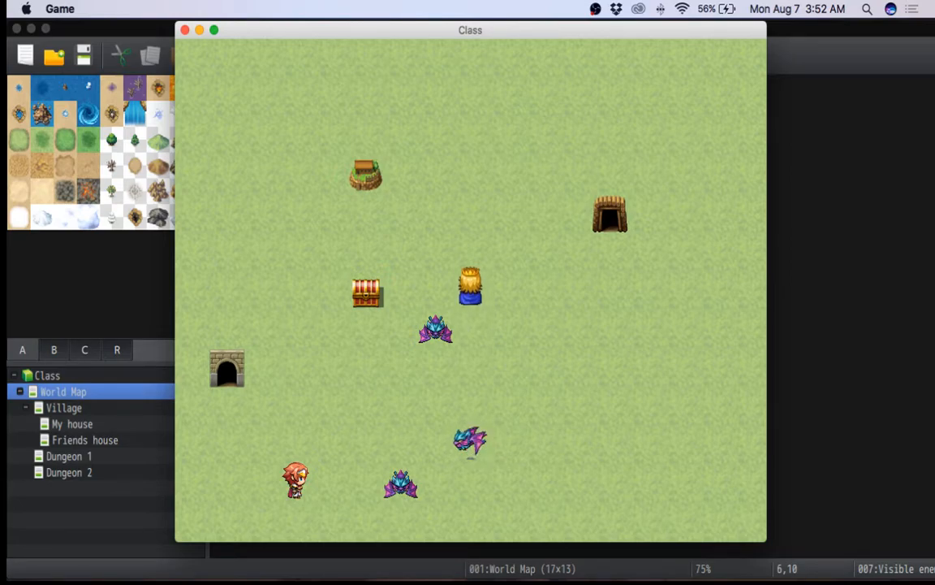
pyautogui.press('Up')
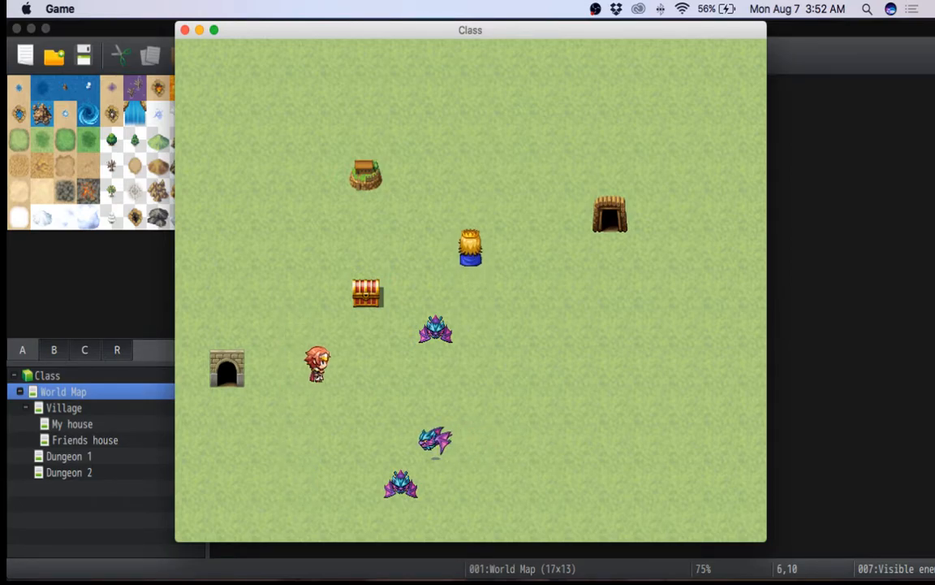
pyautogui.press('Left')
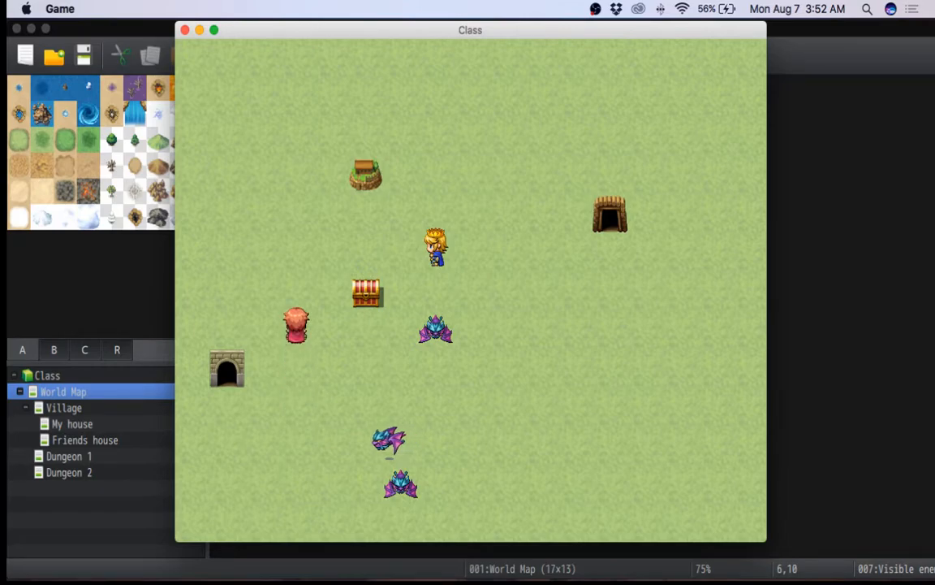
pyautogui.press('Right')
pyautogui.press('Right')
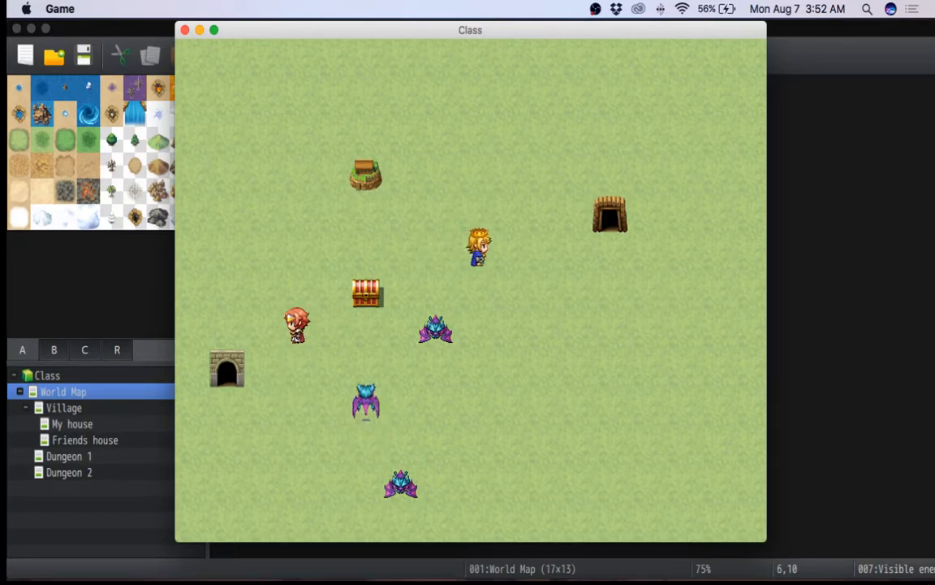
pyautogui.press('Down')
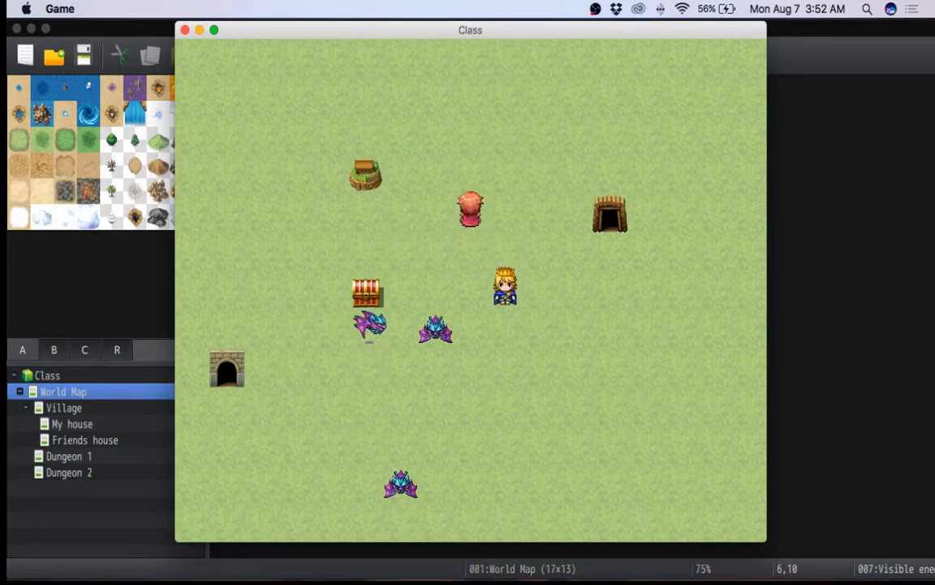
pyautogui.press('Down')
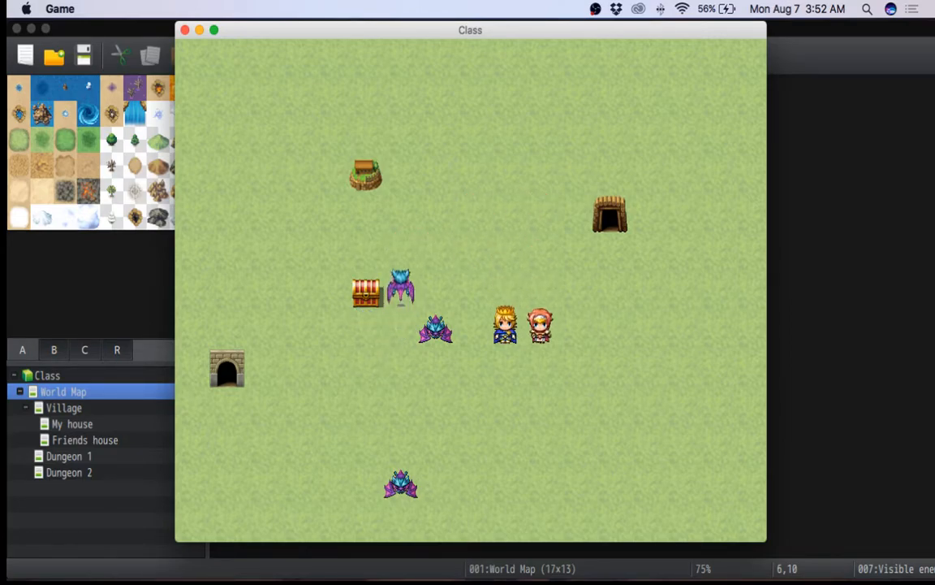
pyautogui.press('Down')
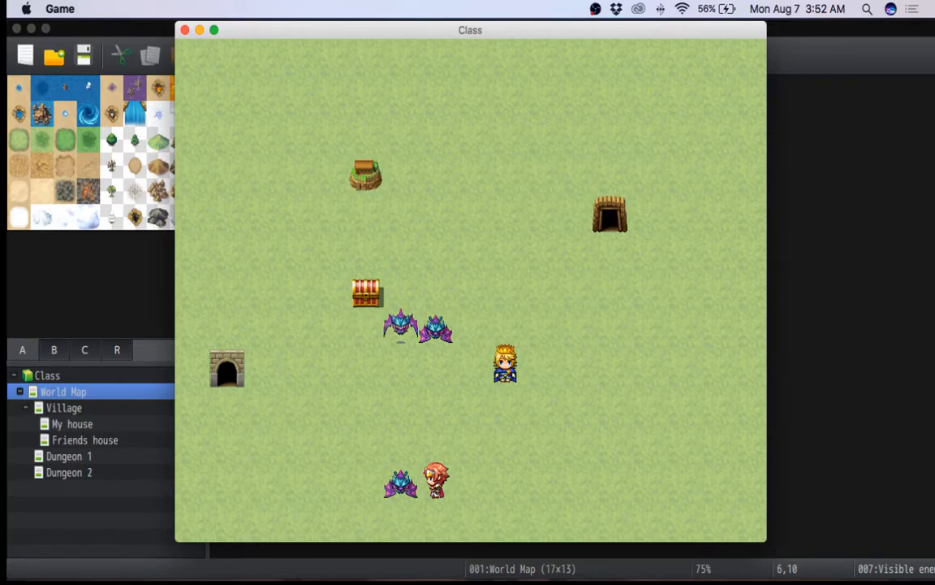
# - Enter the Village from the World Map and go straight back out to check whether the bats respawn
pyautogui.press('Up')
pyautogui.press('Return')
pyautogui.press('Up')
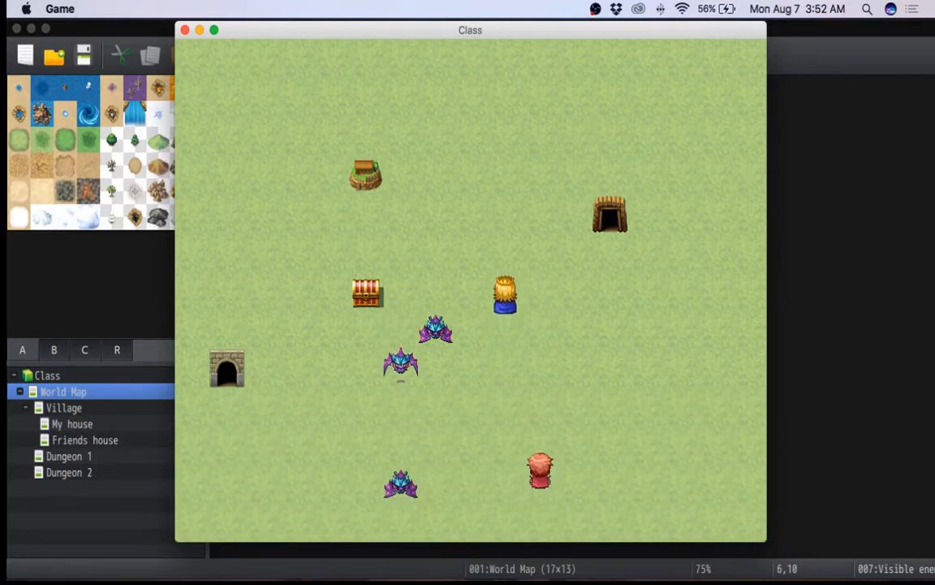
pyautogui.press('Up')
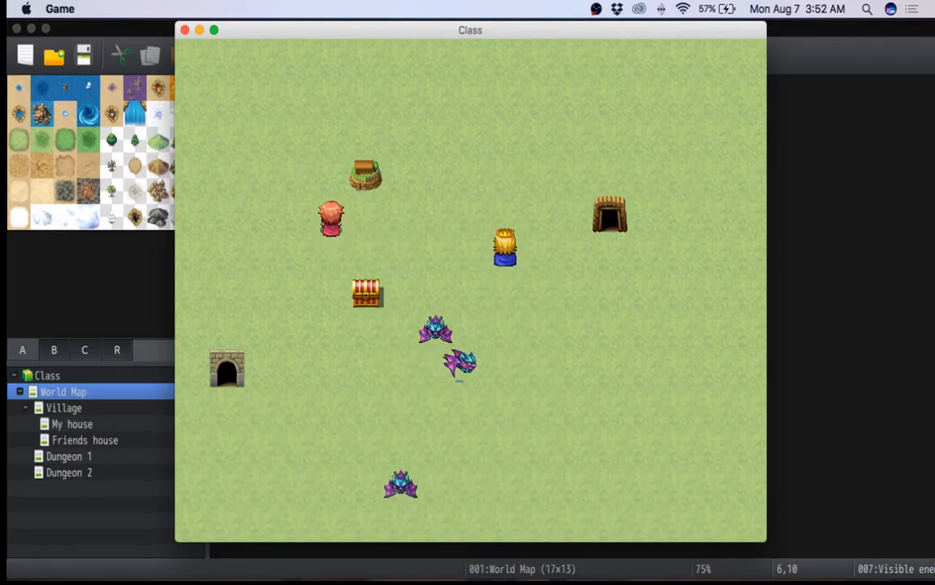
pyautogui.press('Right')
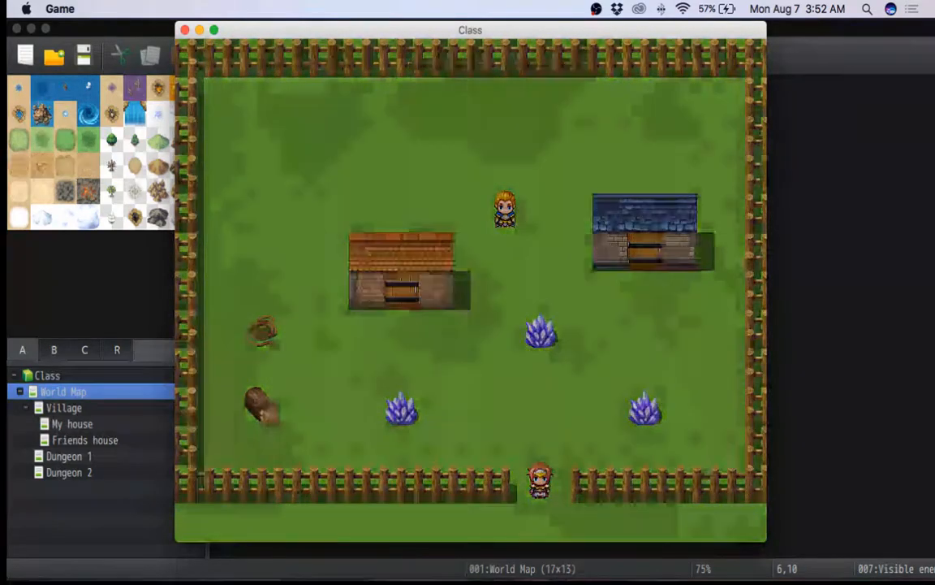
pyautogui.press('Right')
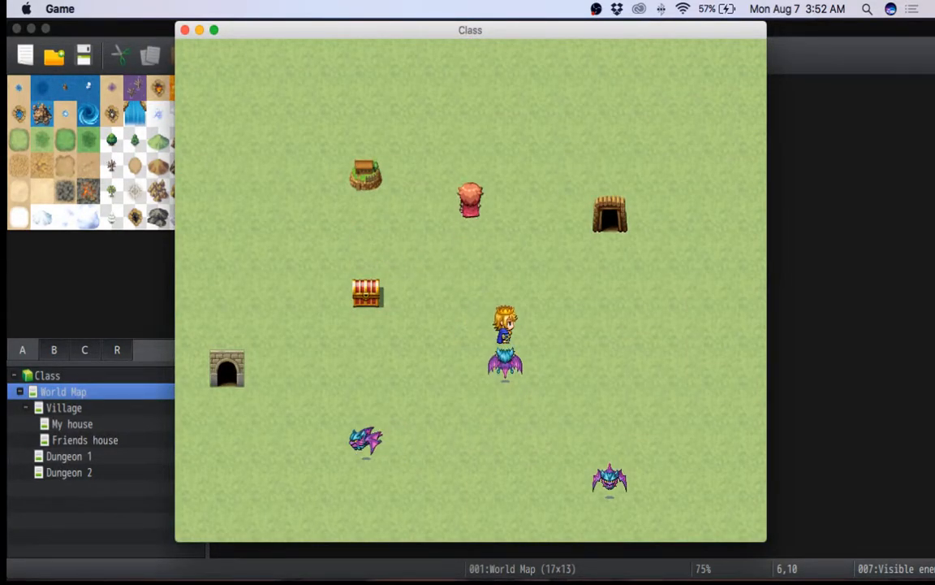
pyautogui.press('Right')
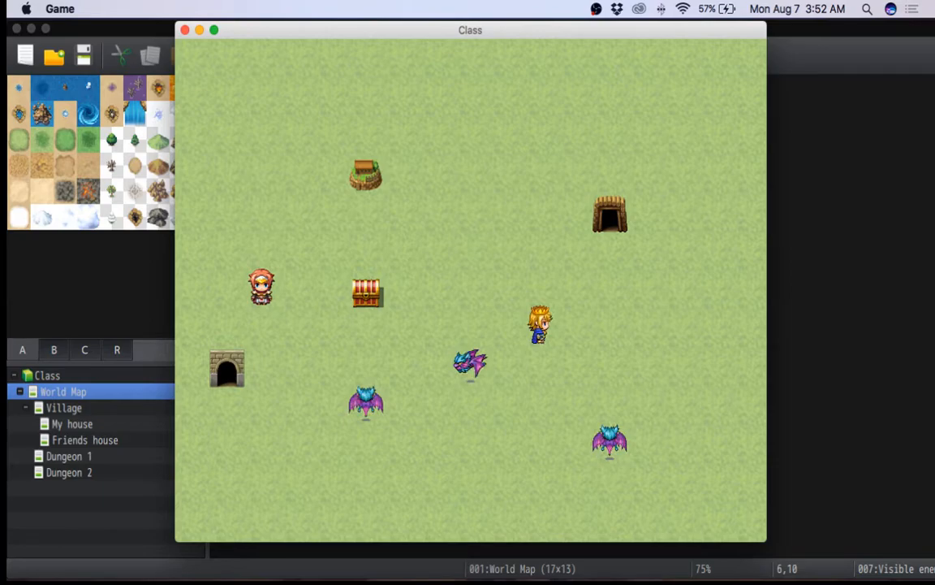
# - Visit the Village once more and leave through the fence gap to return to the World Map
pyautogui.press('Up')
pyautogui.press('Right')
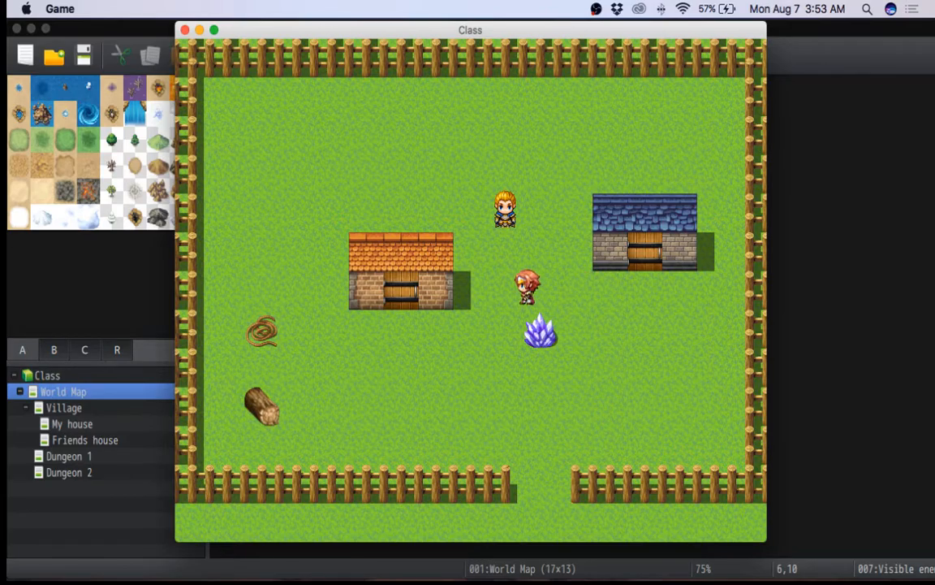
pyautogui.press('Down')
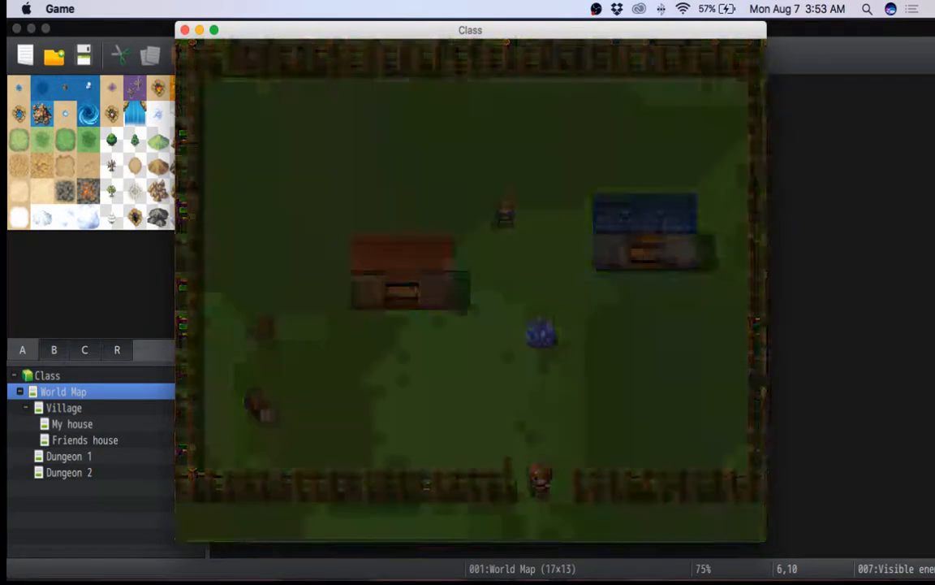
pyautogui.press('Down')
pyautogui.press('Right')
pyautogui.press('Down')
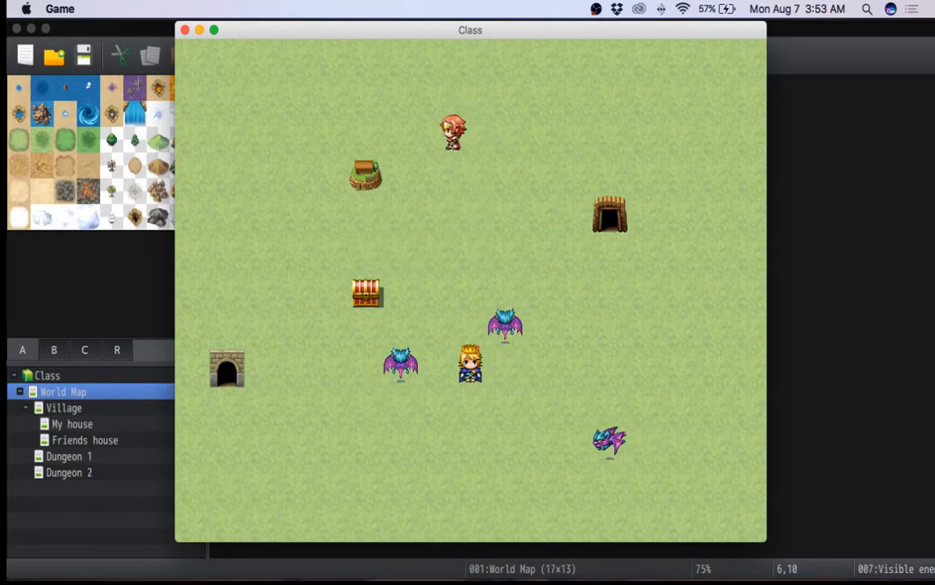
# - Roam the World Map without touching the three bats and examine how they move around
pyautogui.press('Down')
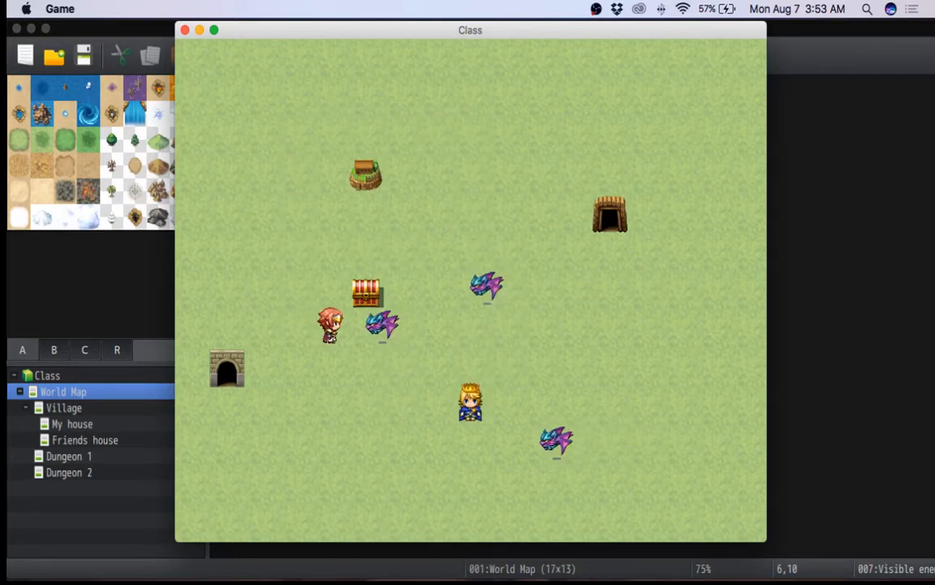
pyautogui.press('Up')
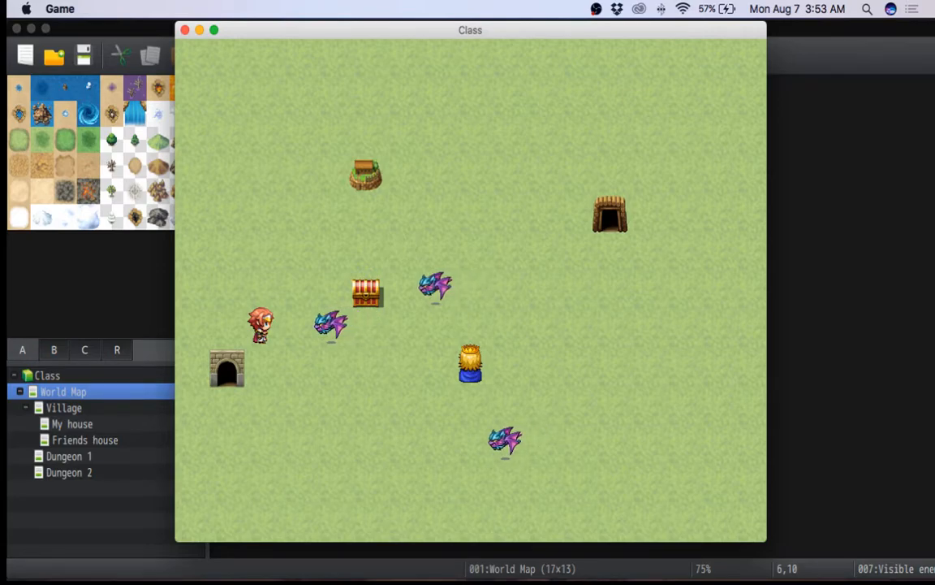
pyautogui.press('Down')
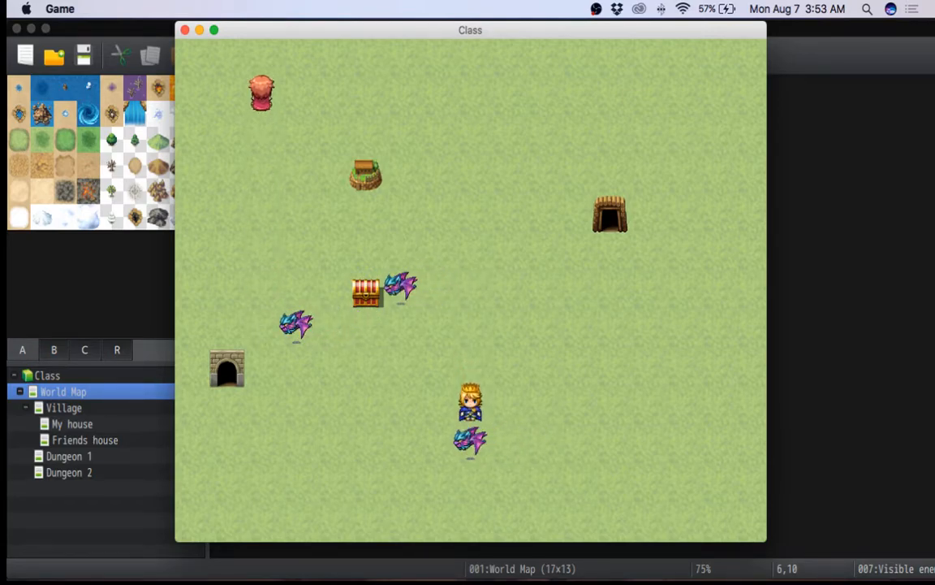
pyautogui.press('Down')
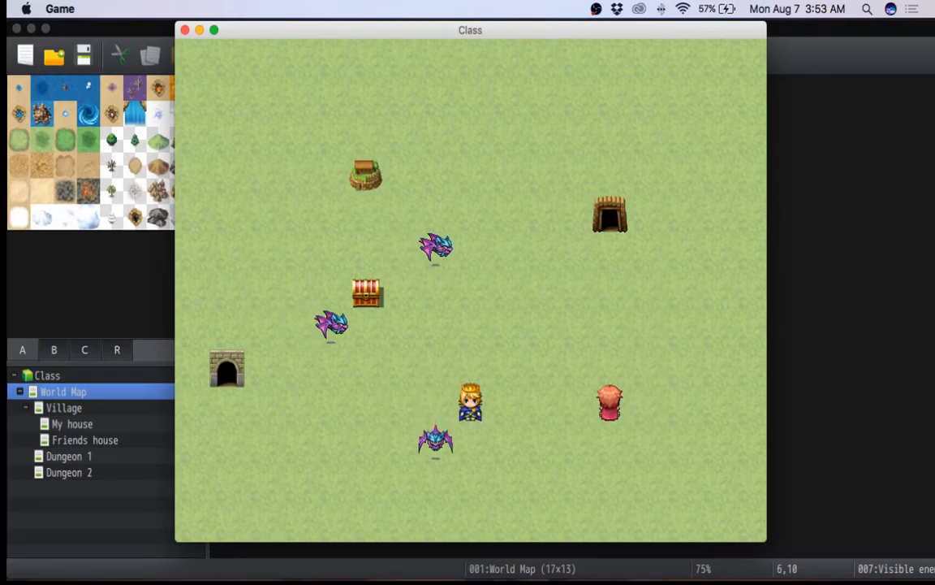
pyautogui.press('Down')
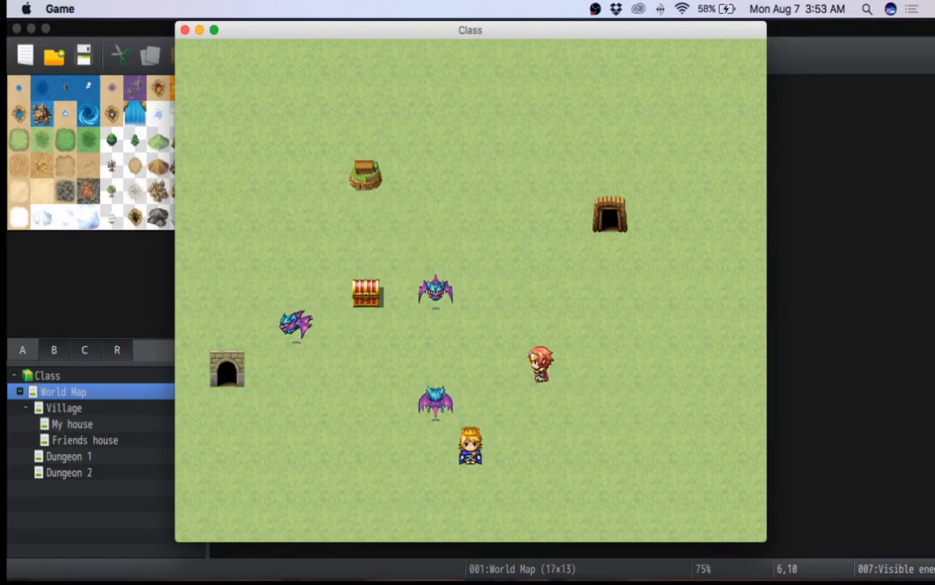
pyautogui.press('Down')
pyautogui.press('Down')
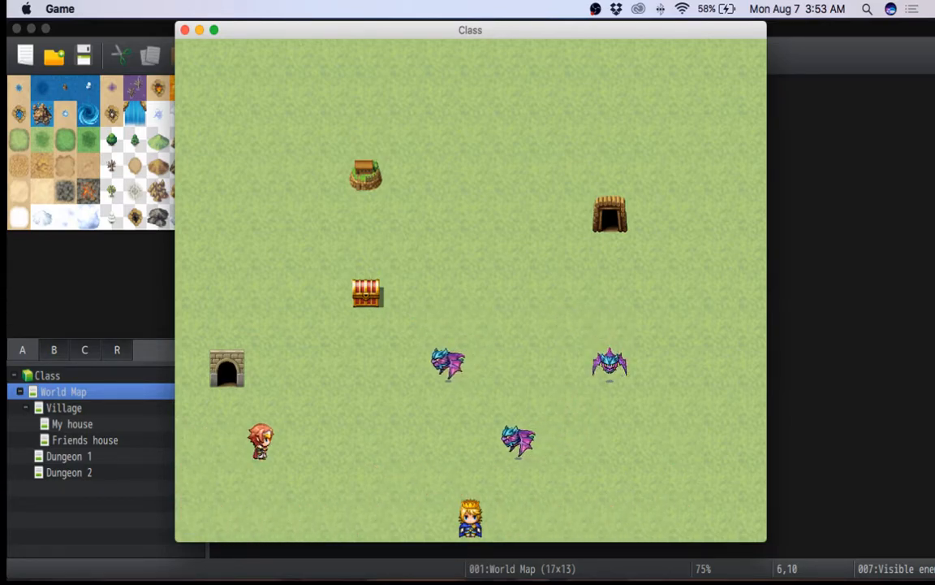
pyautogui.press('Up')
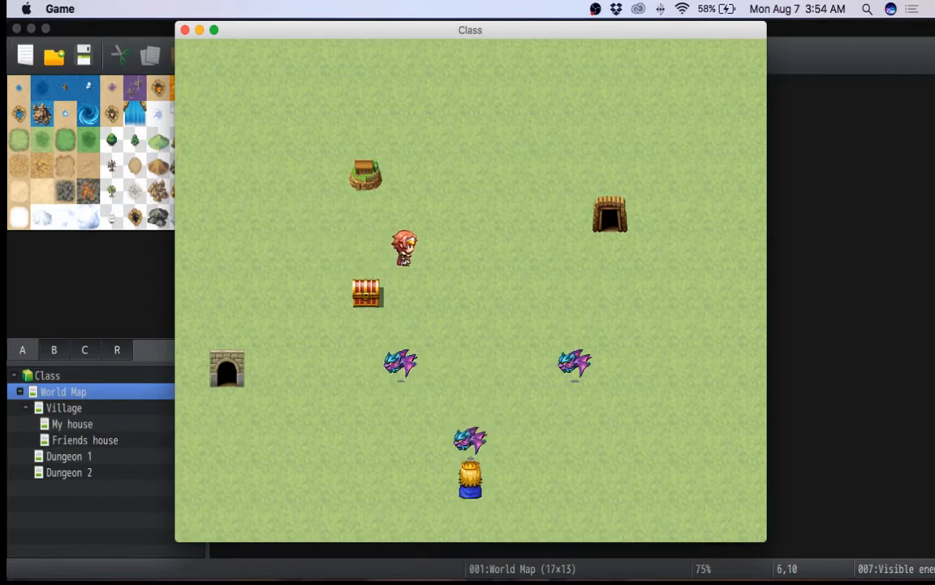
pyautogui.press('Right')
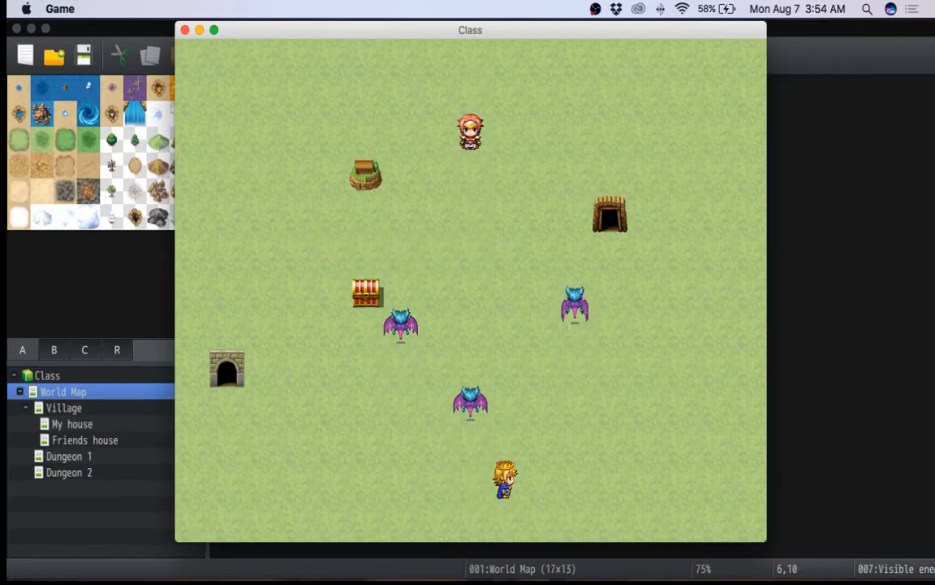
pyautogui.press('Right')
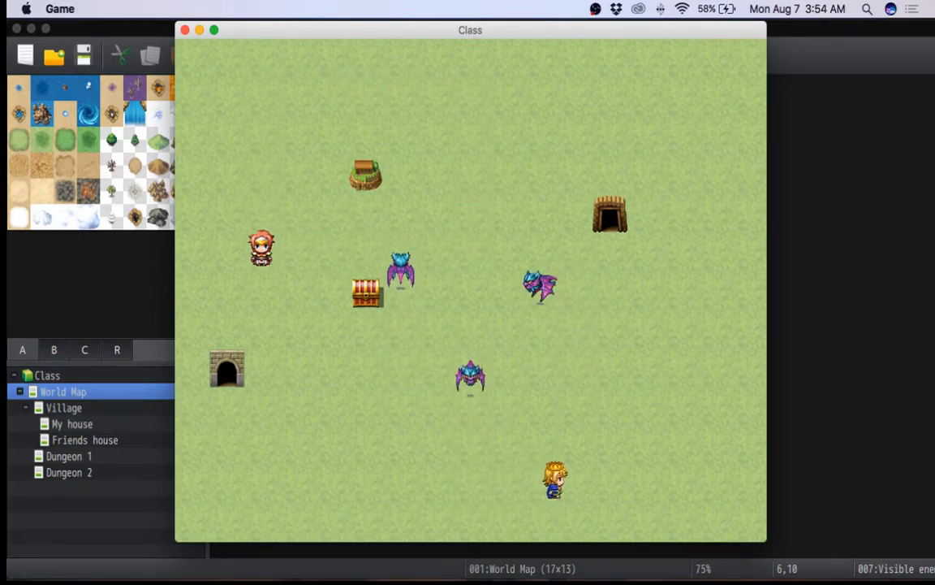
pyautogui.press('Right')
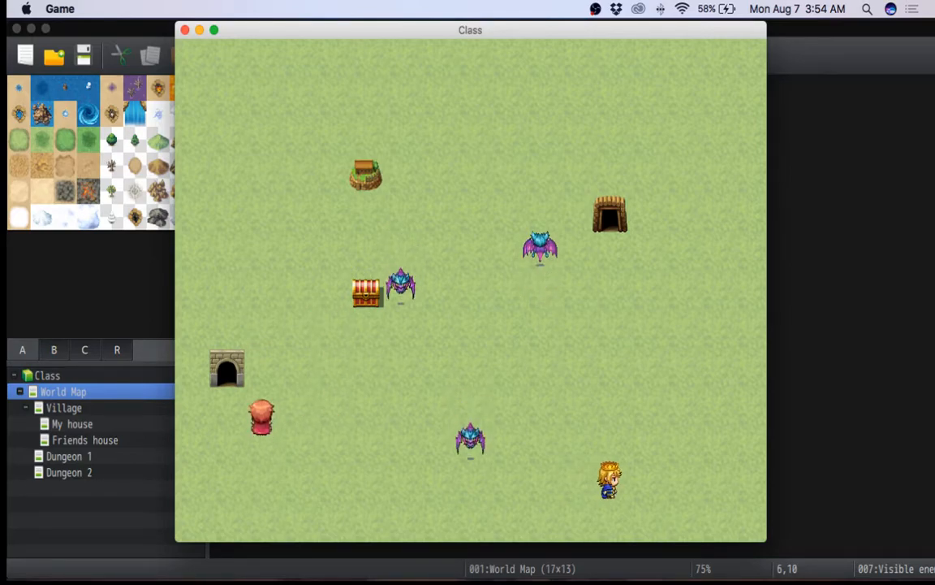
pyautogui.press('Right')
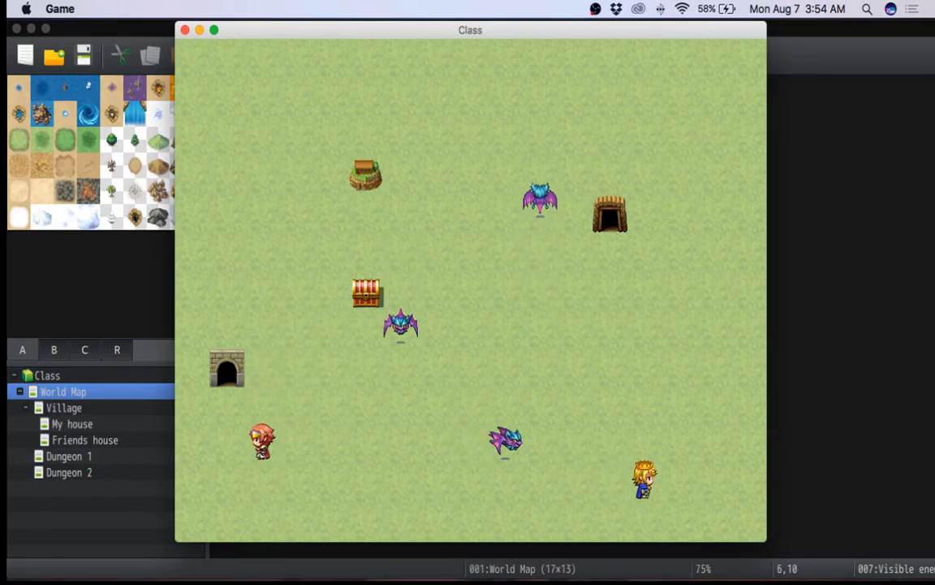
pyautogui.press('Right')
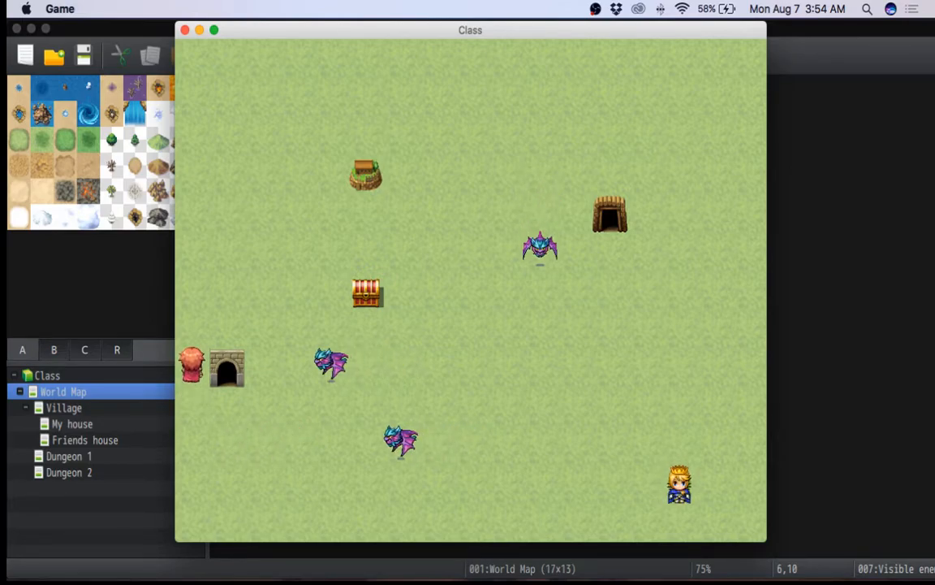
pyautogui.press('Down')
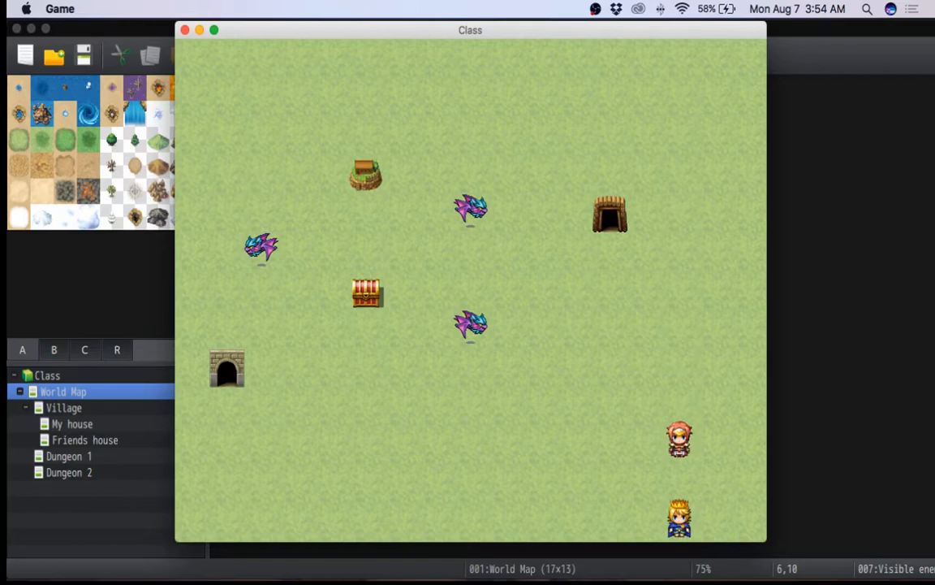
pyautogui.press('Right')
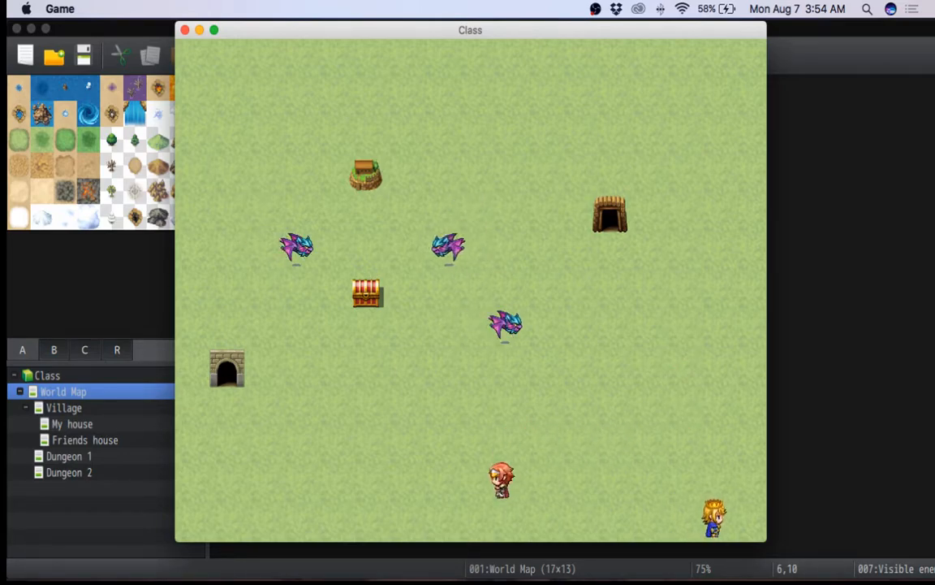
pyautogui.press('Right')
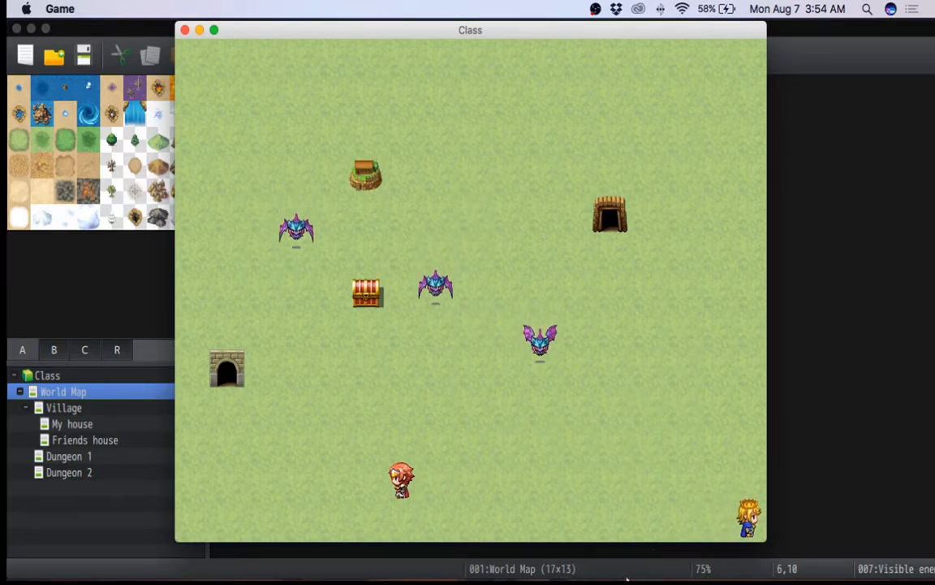
pyautogui.moveTo(664, 543)
pyautogui.click(625, 554)
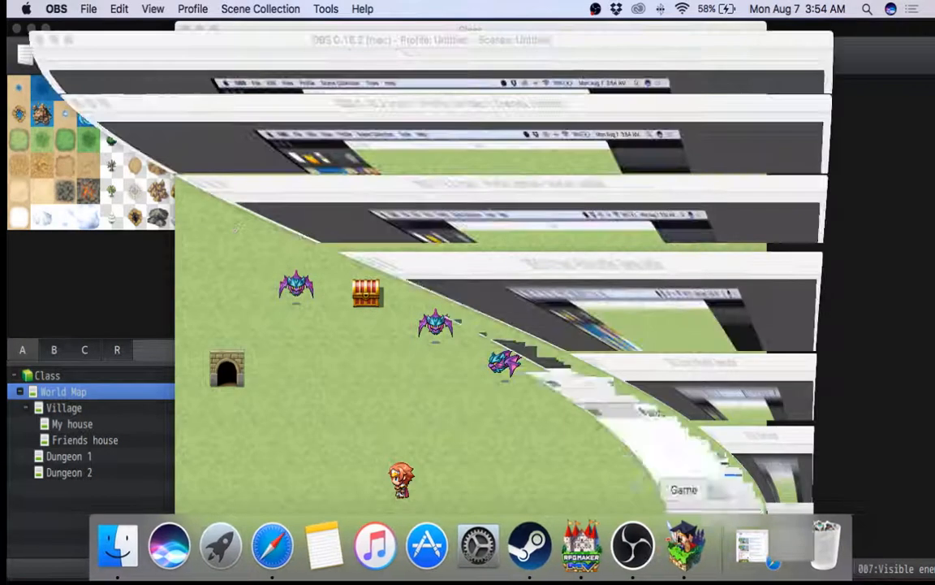